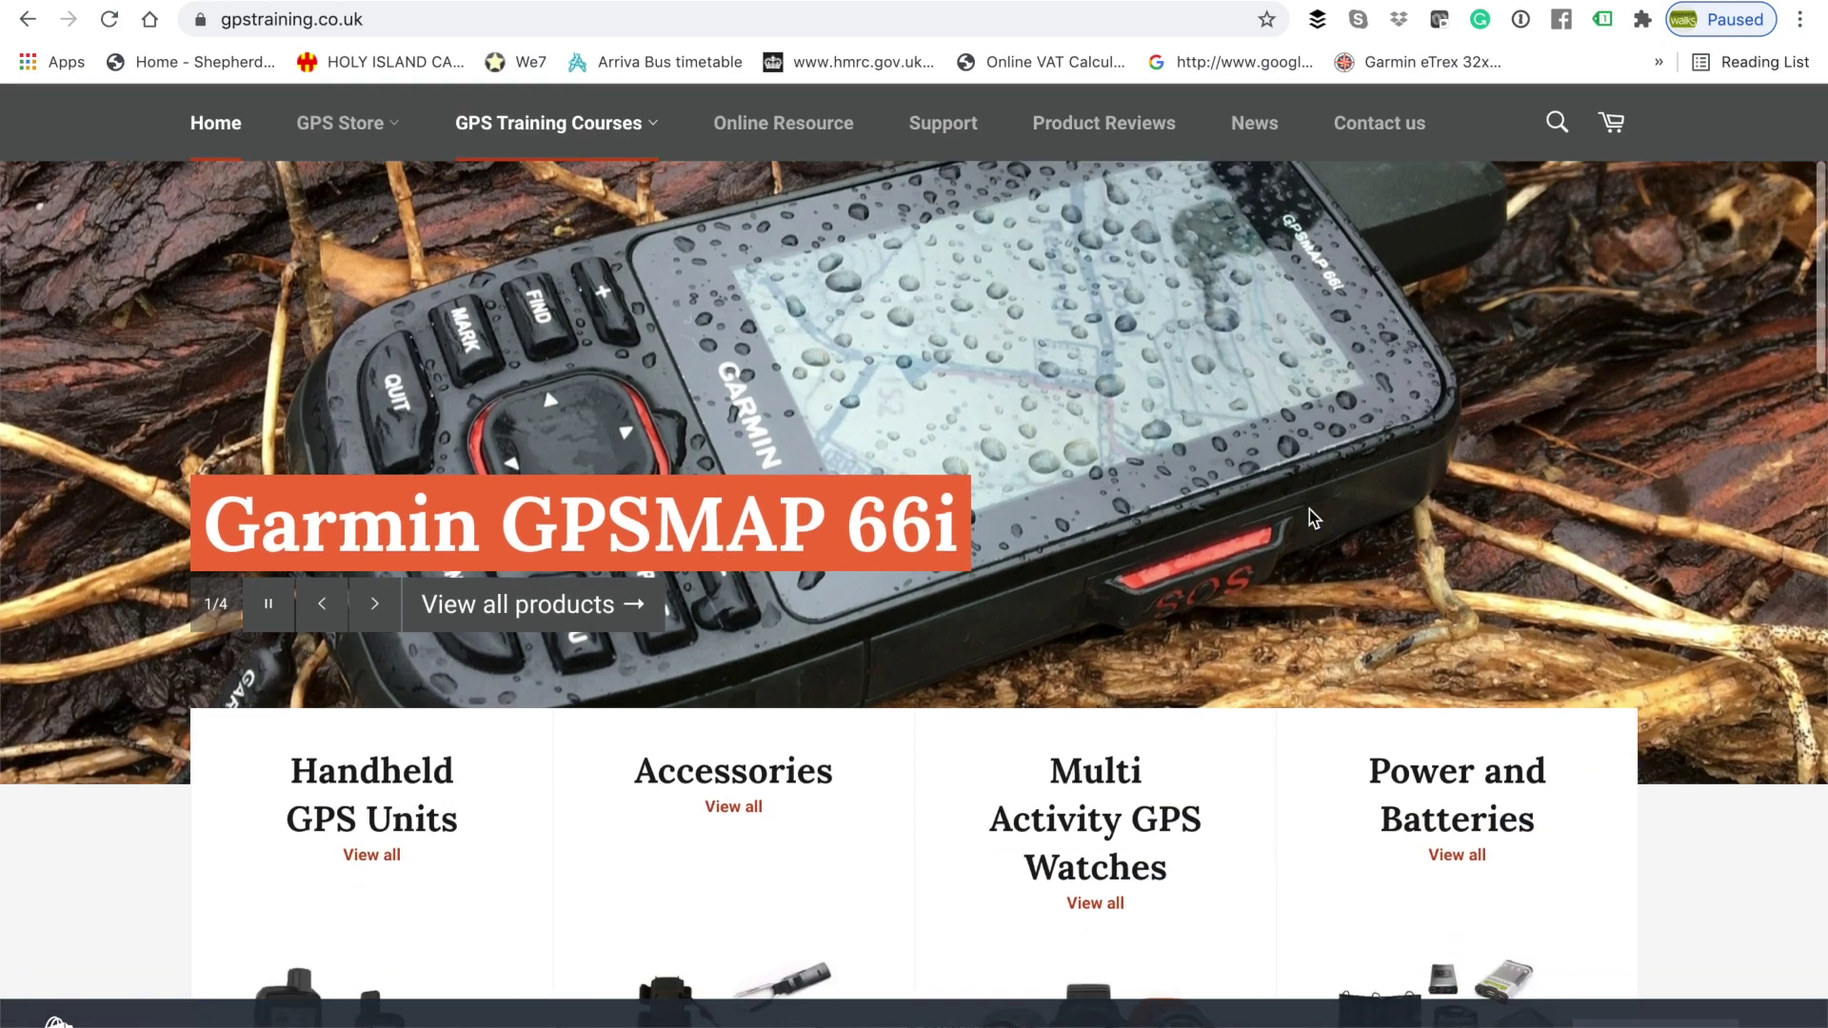
# Scroll the gpstraining.co.uk home page to the 'Free OS route planning software' banner and open it
pyautogui.scroll(-15, 1310, 519)
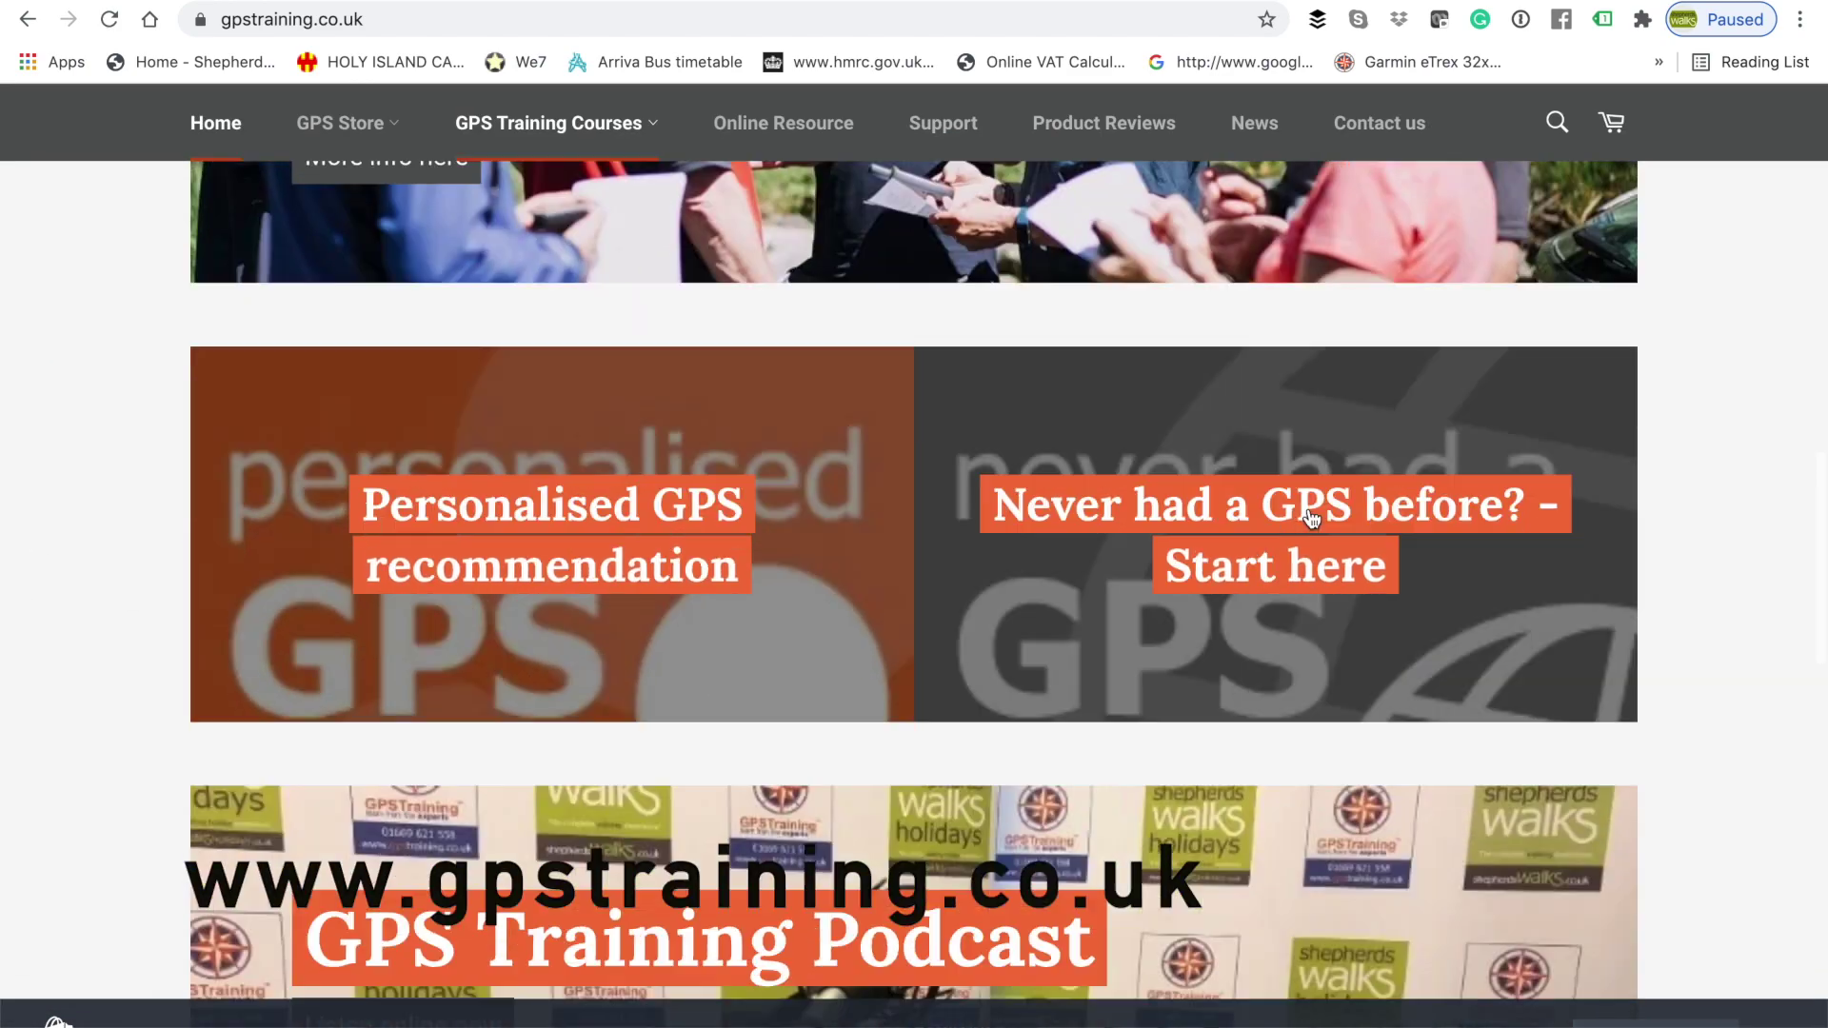
pyautogui.scroll(-6, 1310, 518)
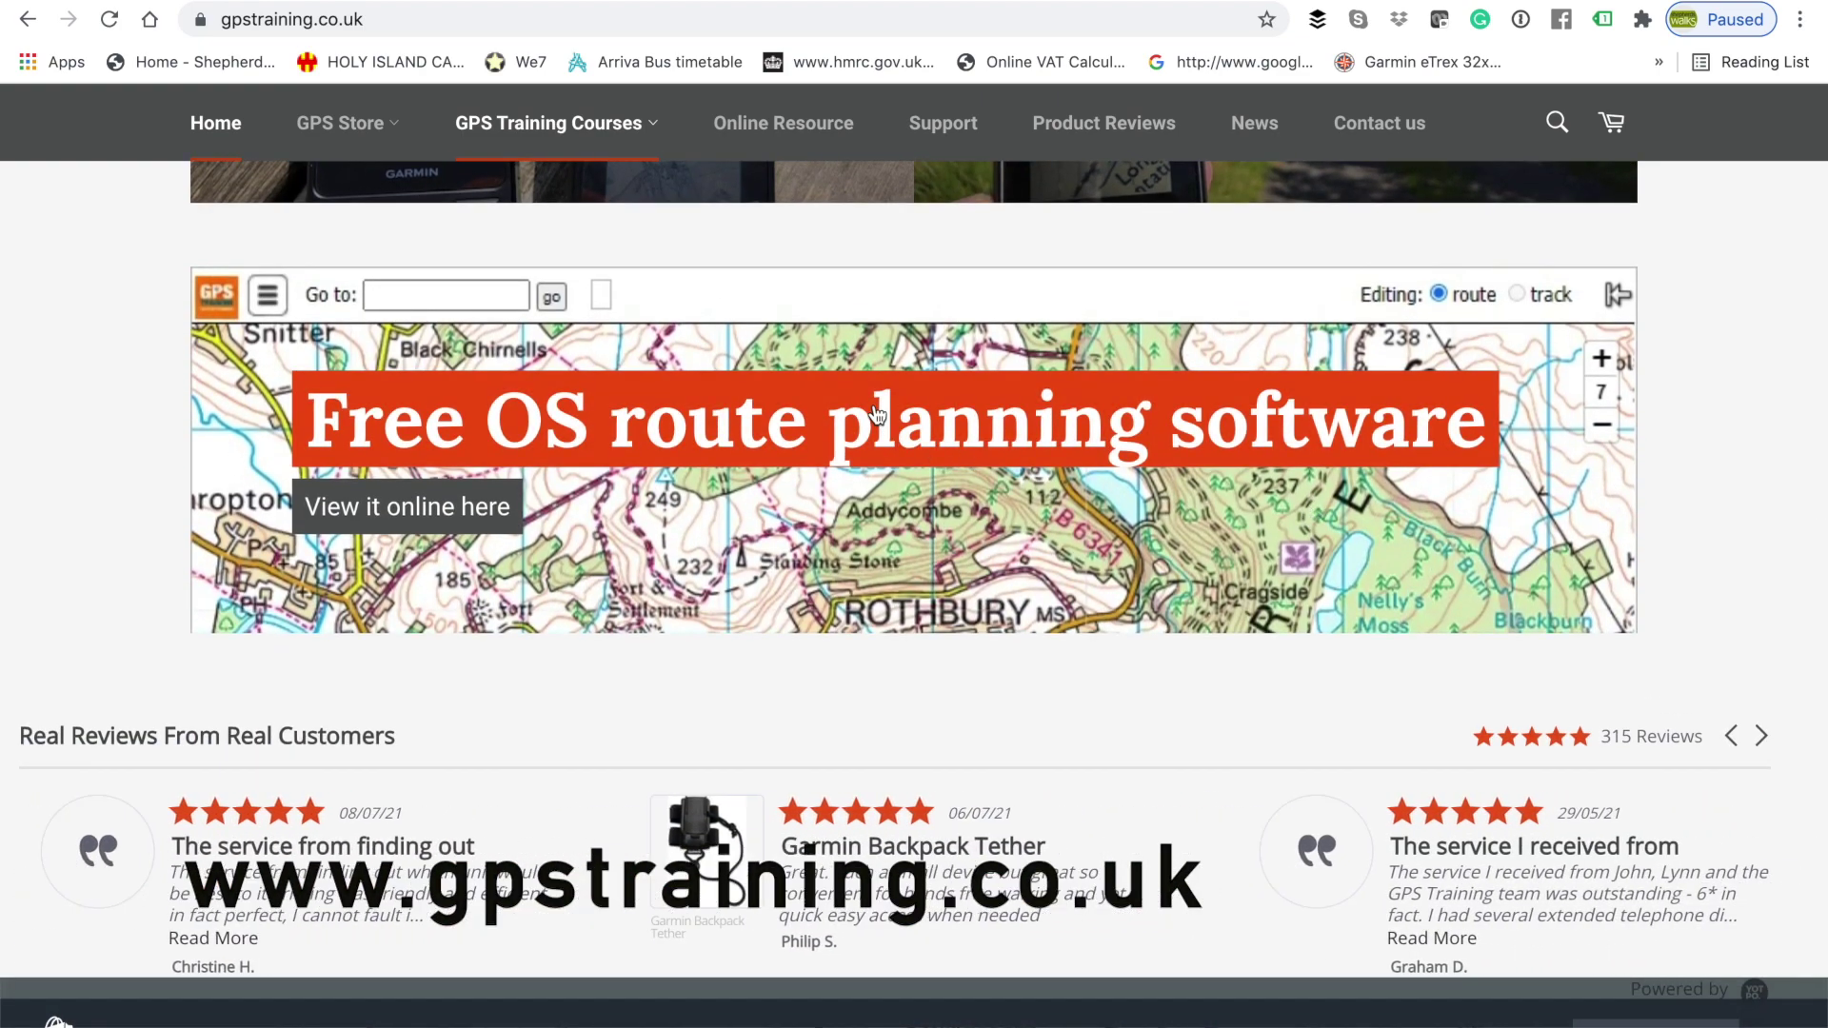
pyautogui.click(876, 415)
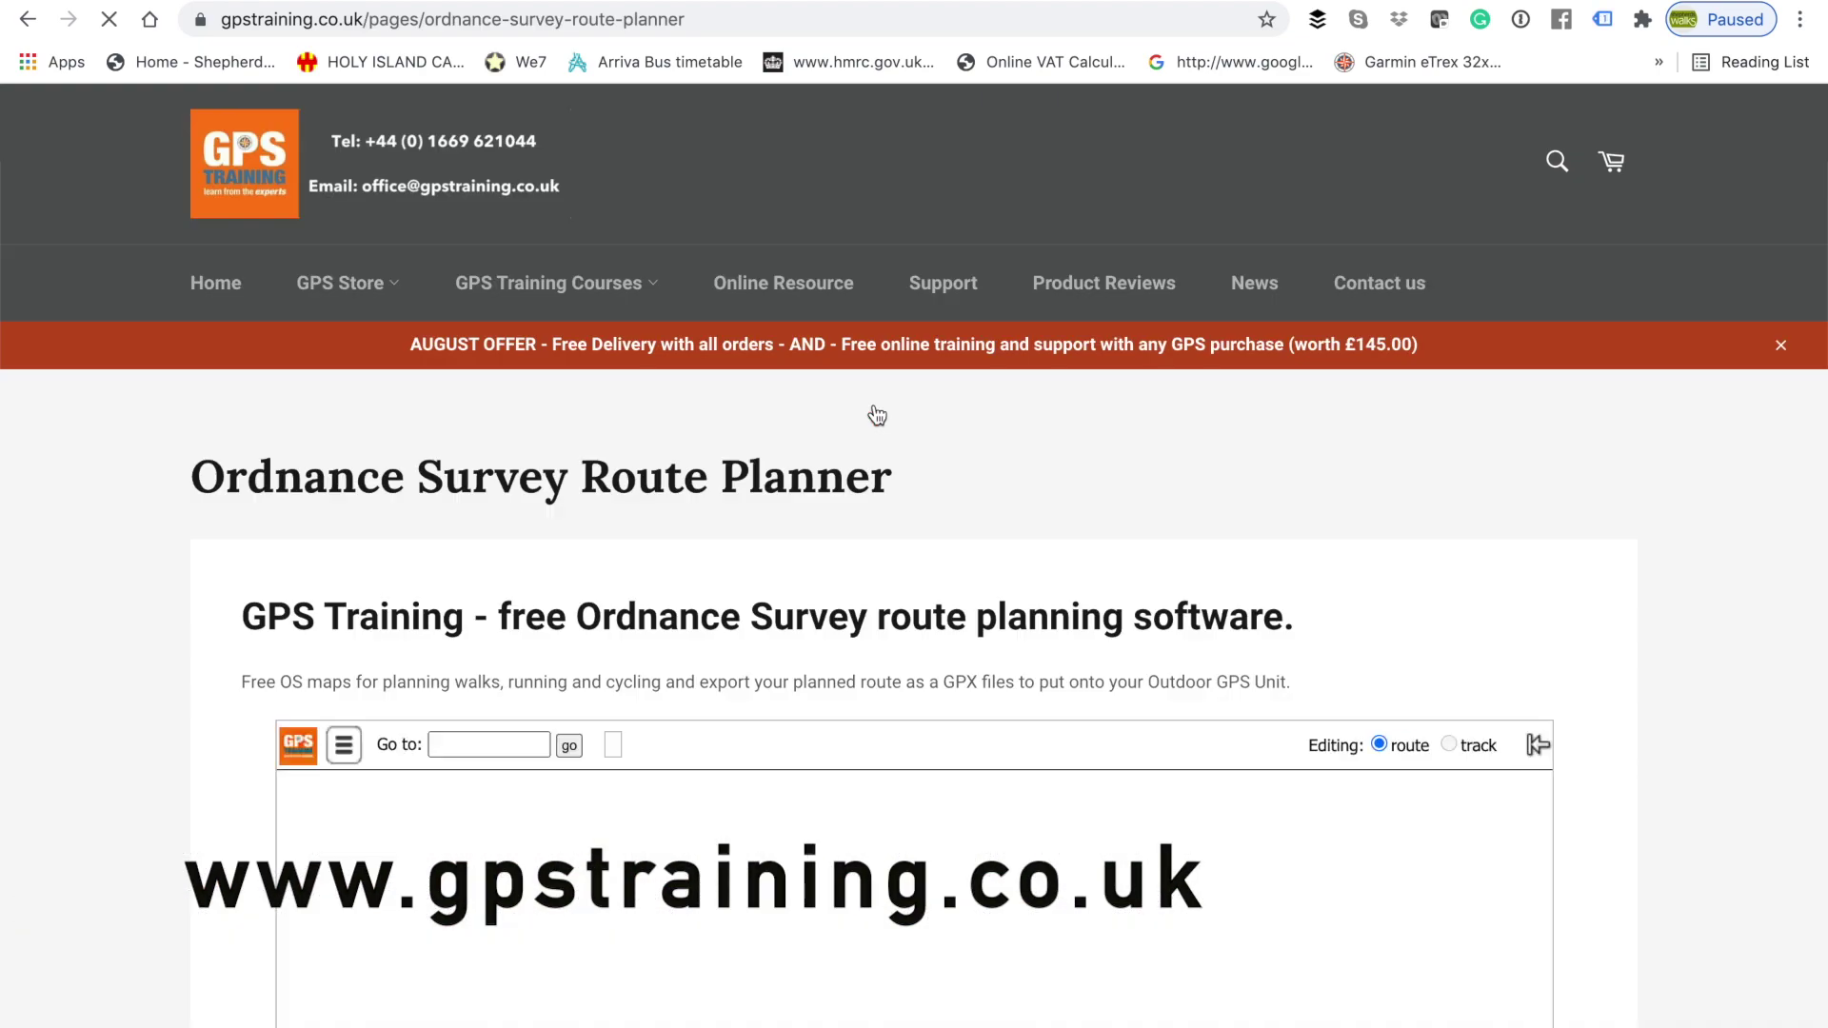
# Scroll down until the loaded OS map of the Rothbury area is fully visible
pyautogui.scroll(-3, 1711, 634)
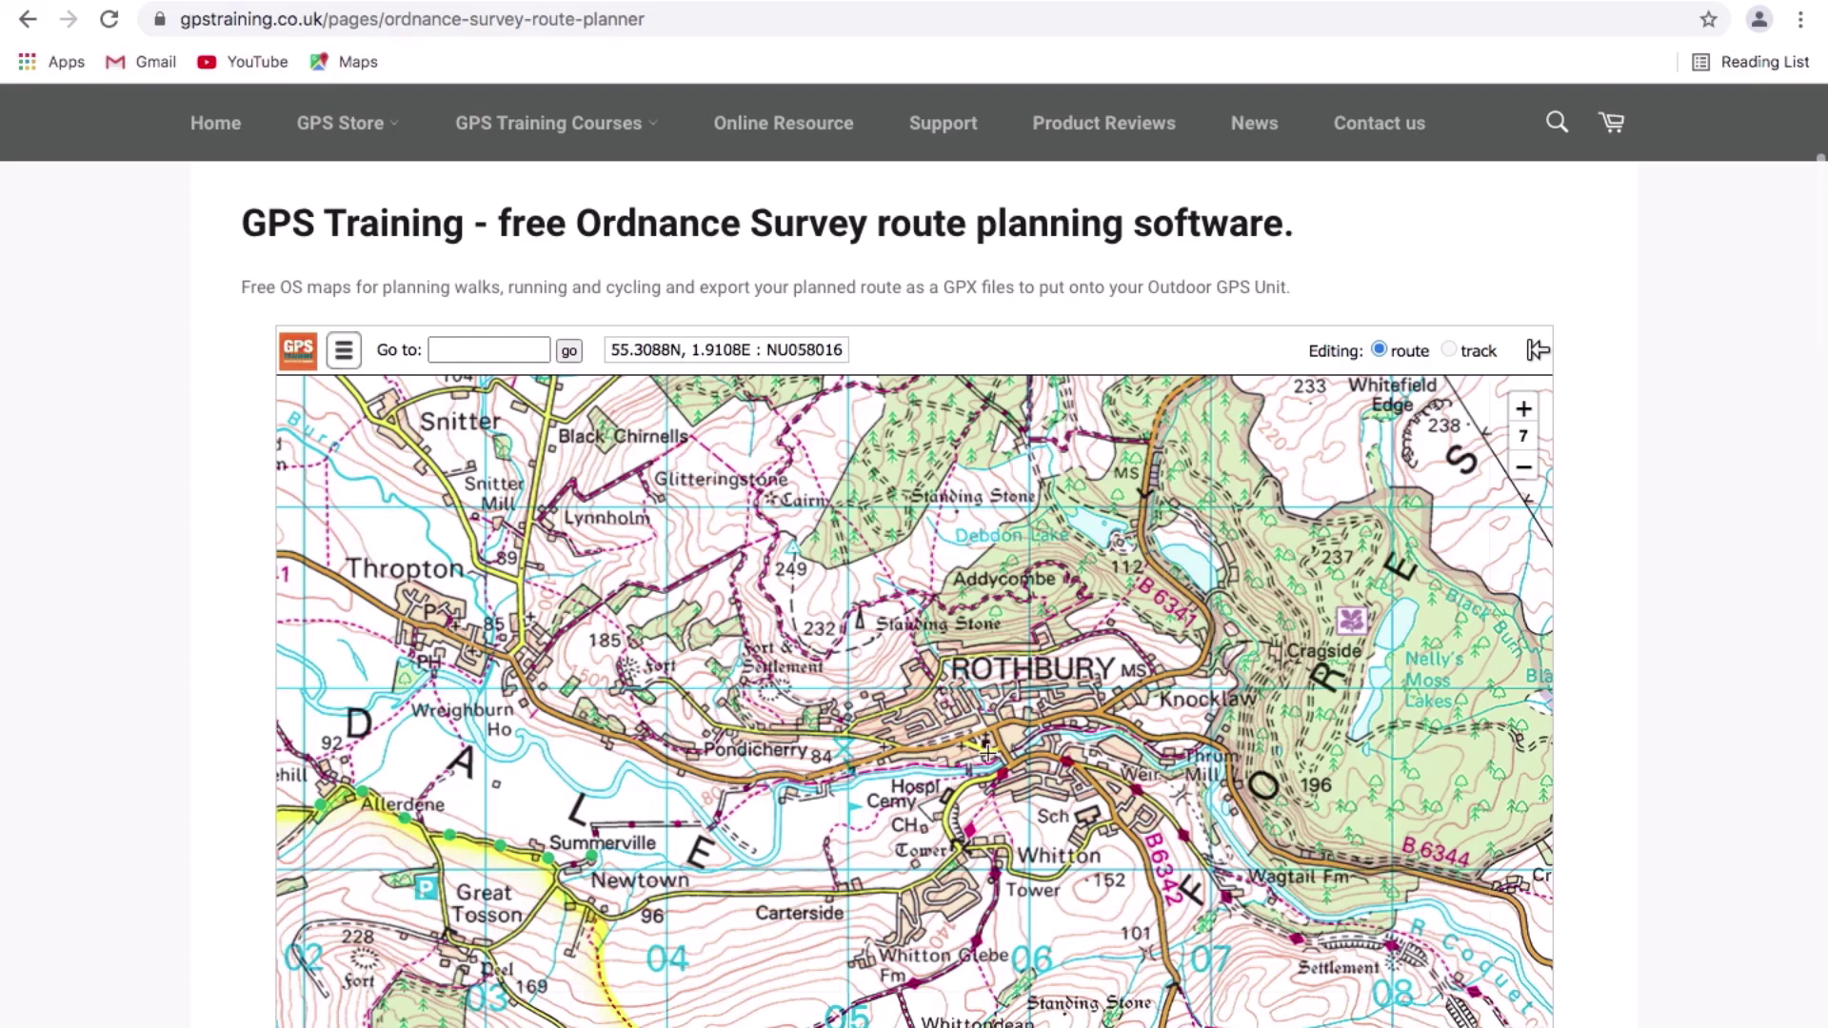
# Zoom the map in on central Rothbury to detailed level 9
pyautogui.scroll(-2, 987, 752)
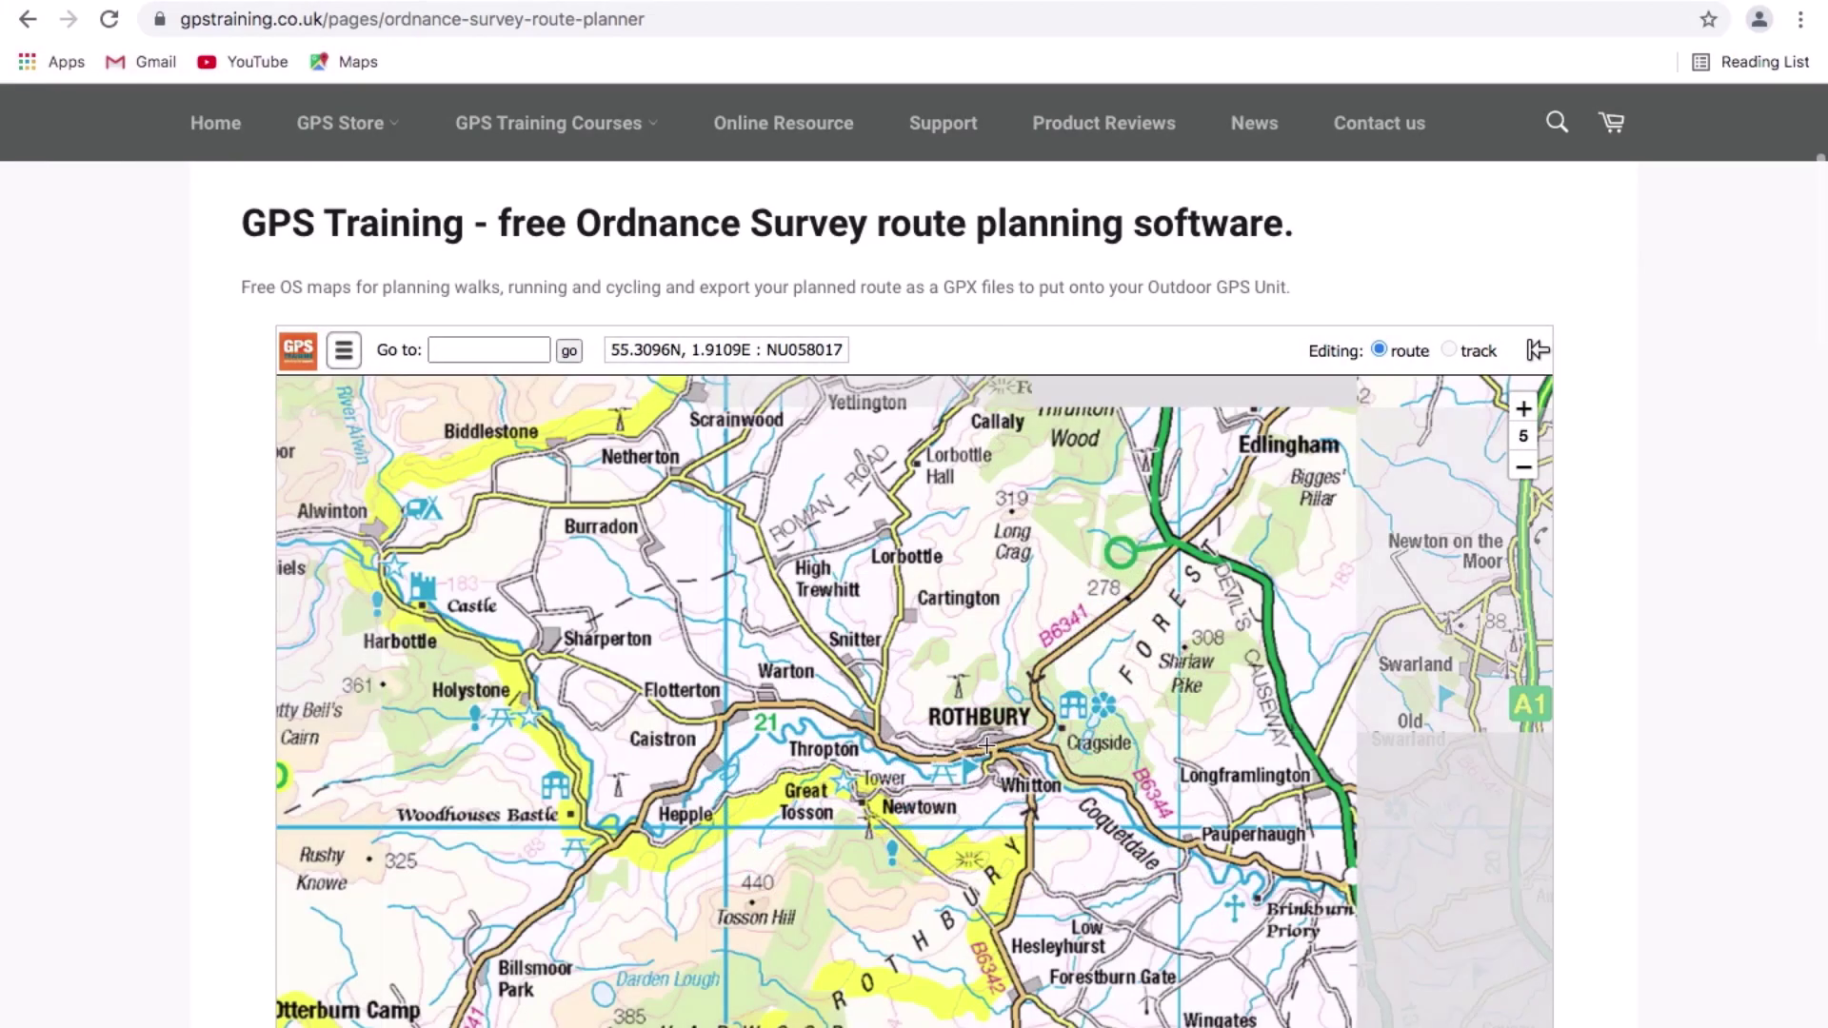
pyautogui.scroll(4, 987, 750)
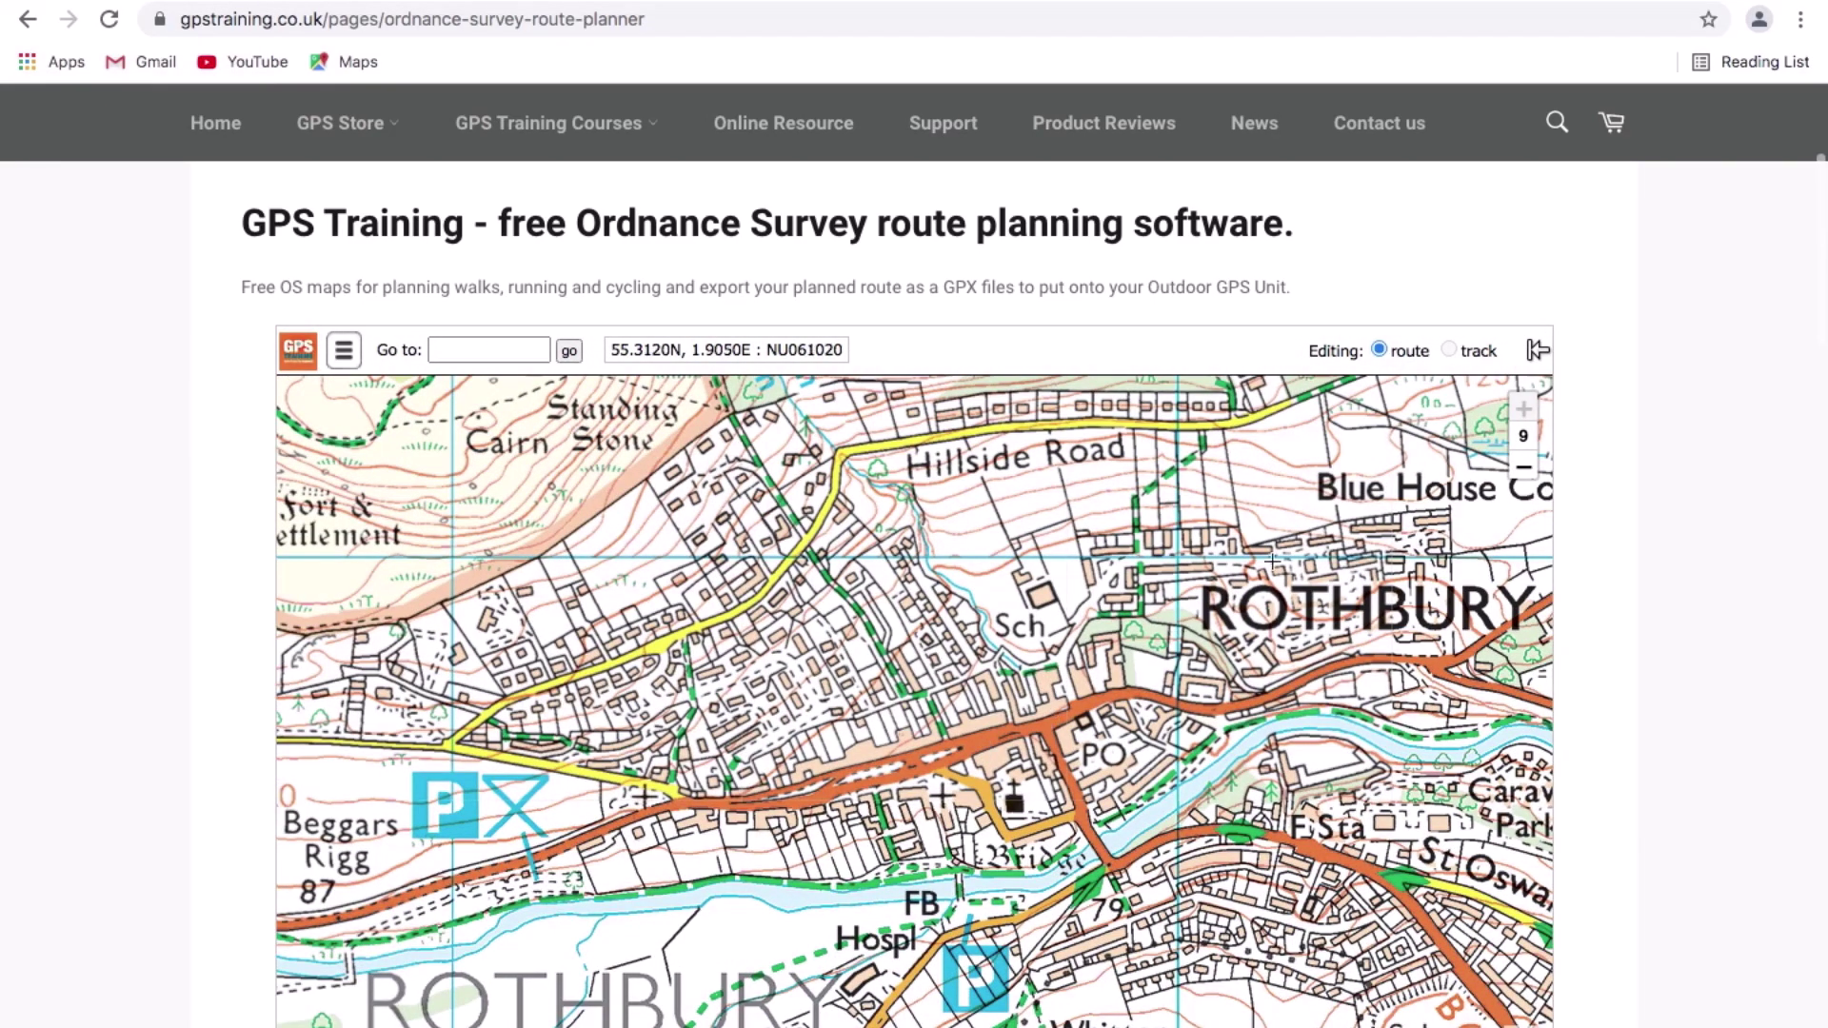
pyautogui.click(1523, 467)
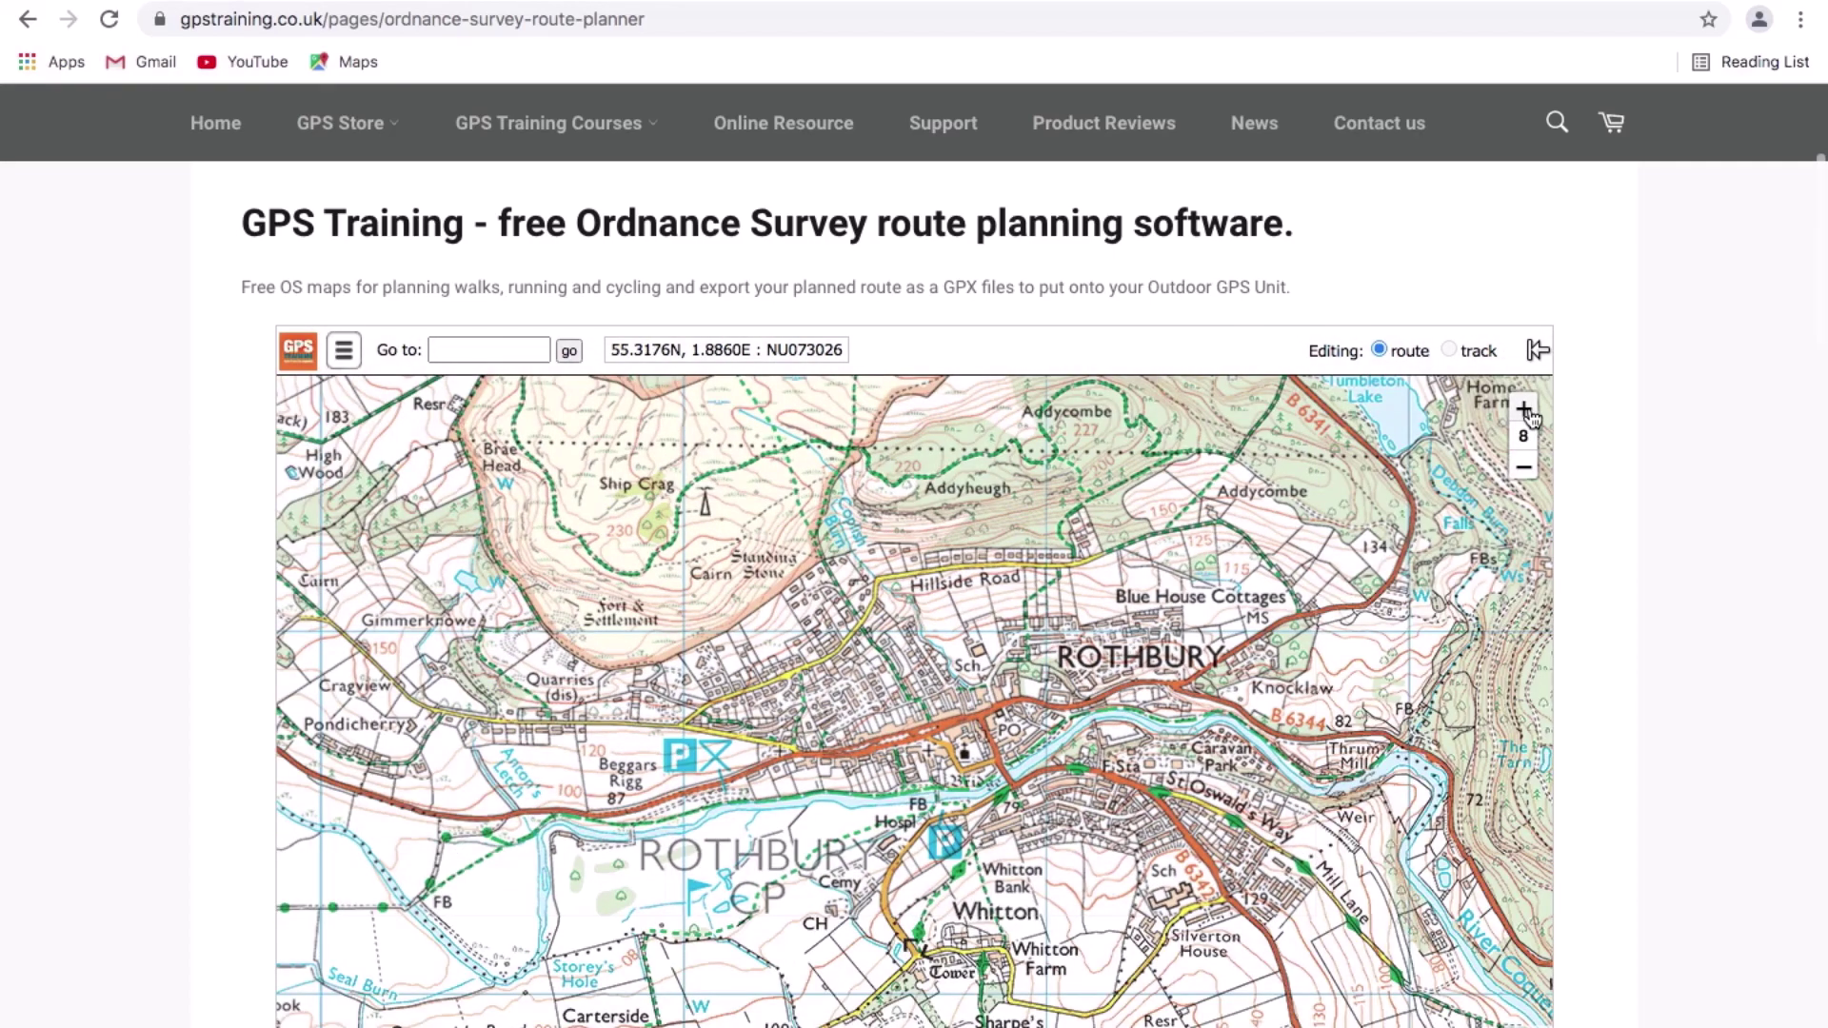
pyautogui.click(1524, 411)
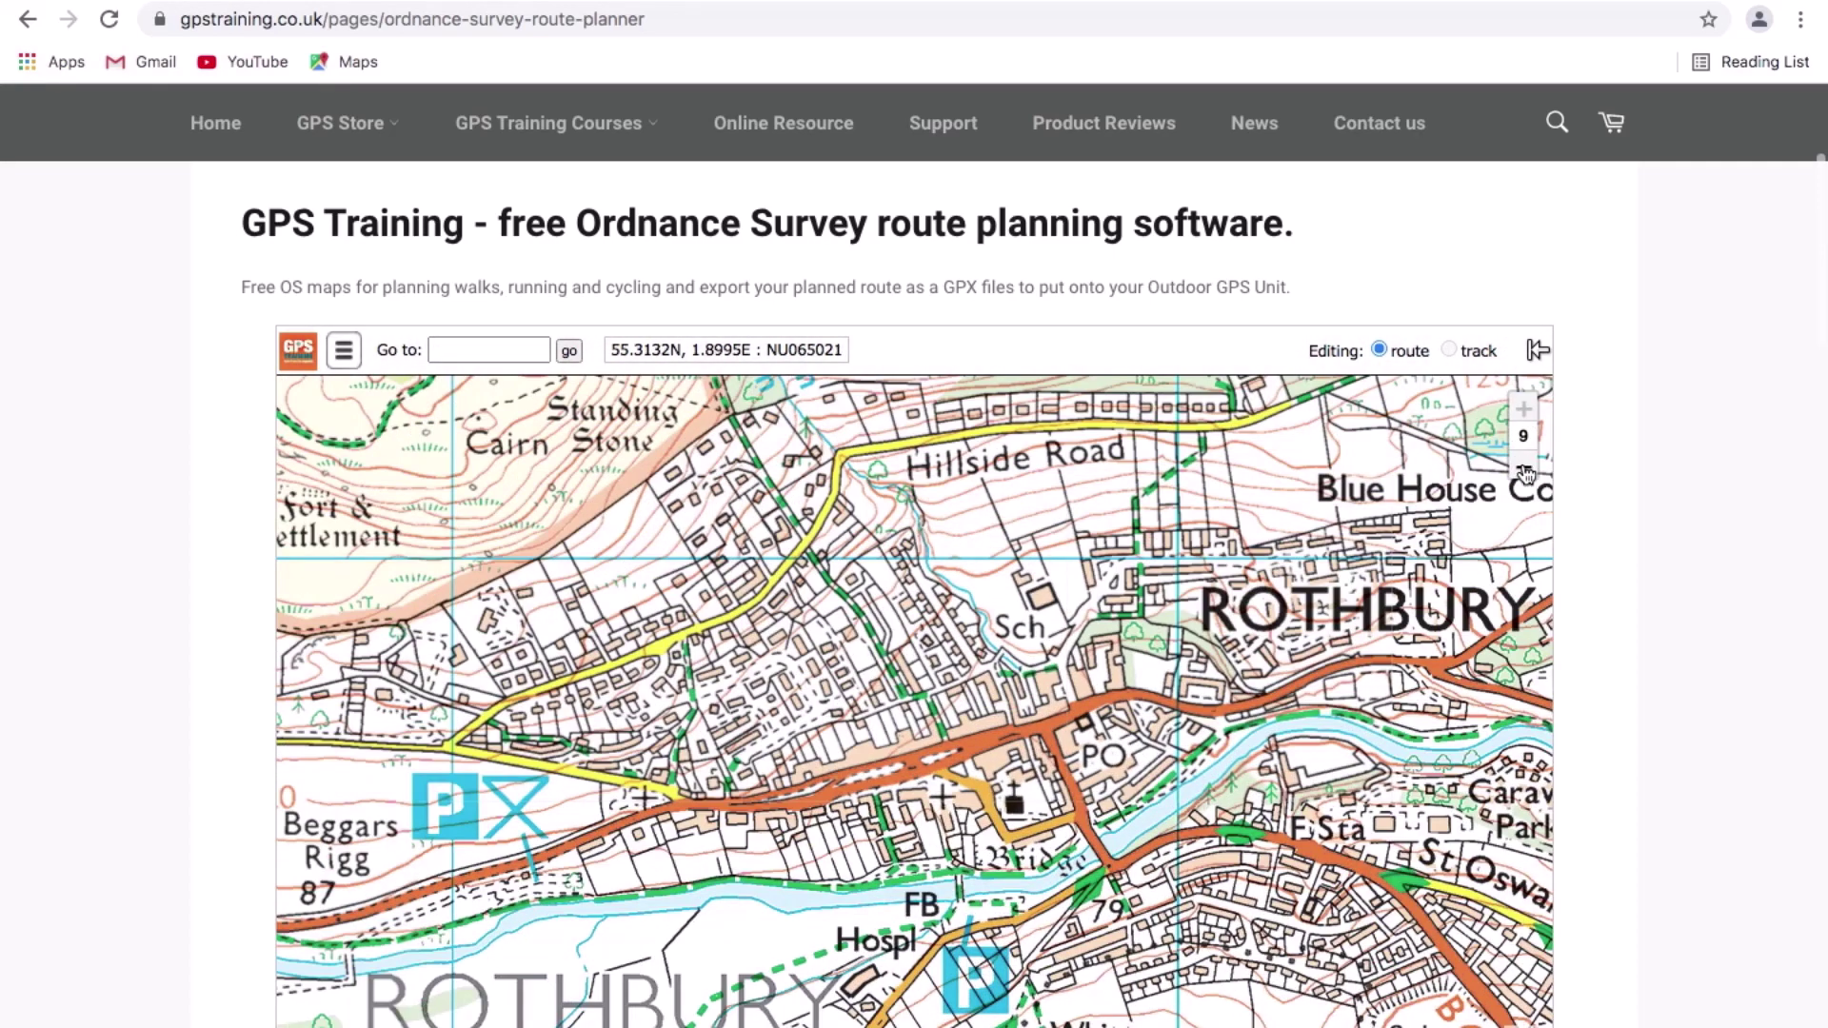
pyautogui.click(1524, 468)
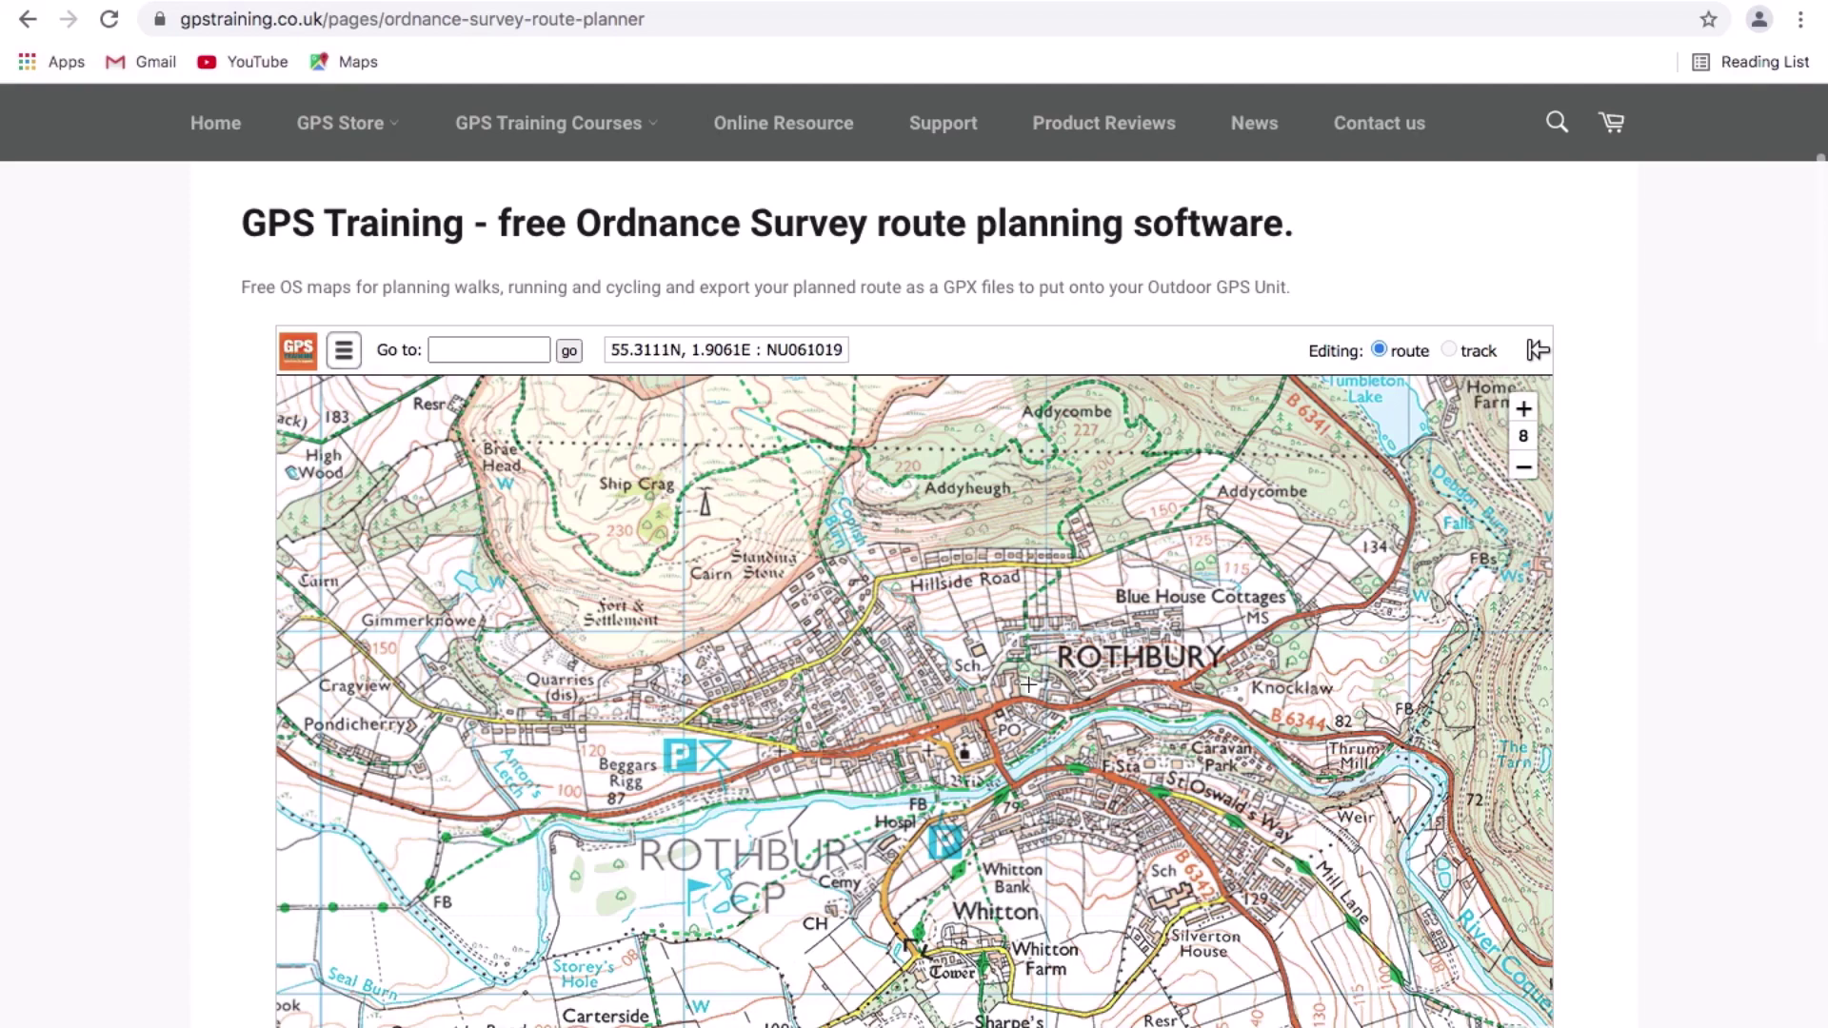
pyautogui.scroll(-1, 1012, 710)
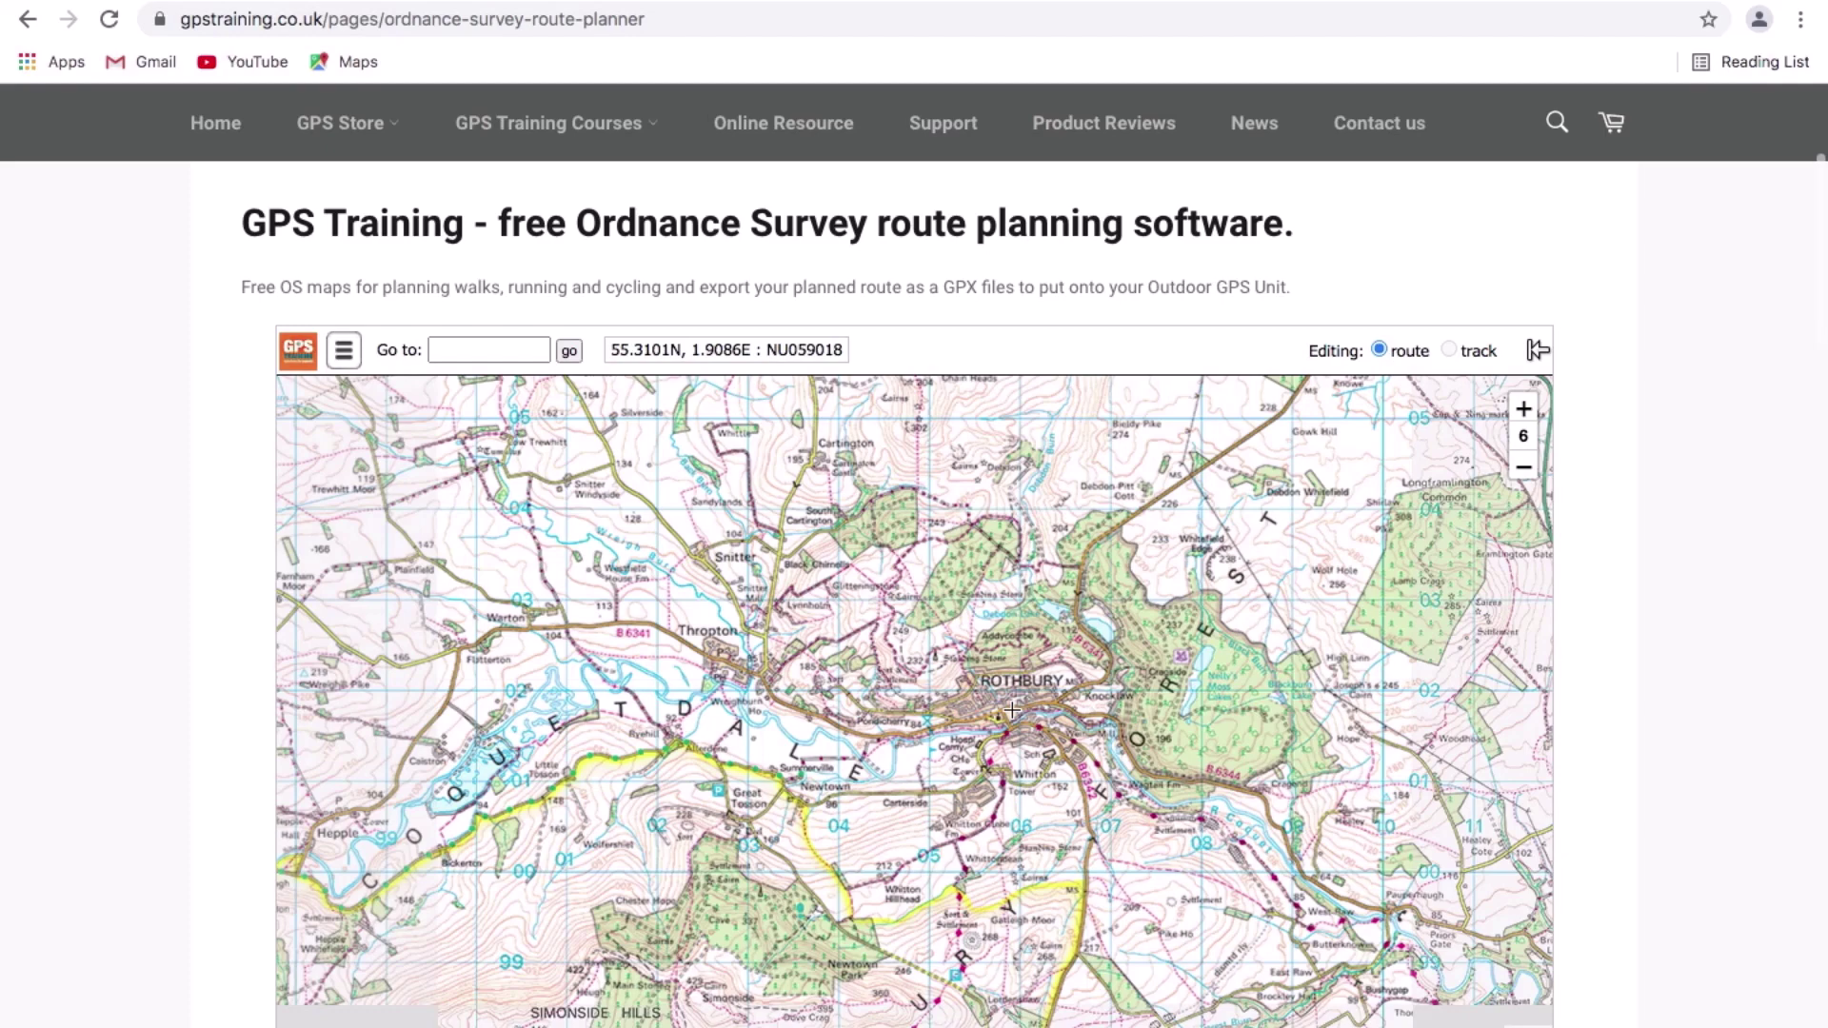
pyautogui.scroll(1, 1011, 710)
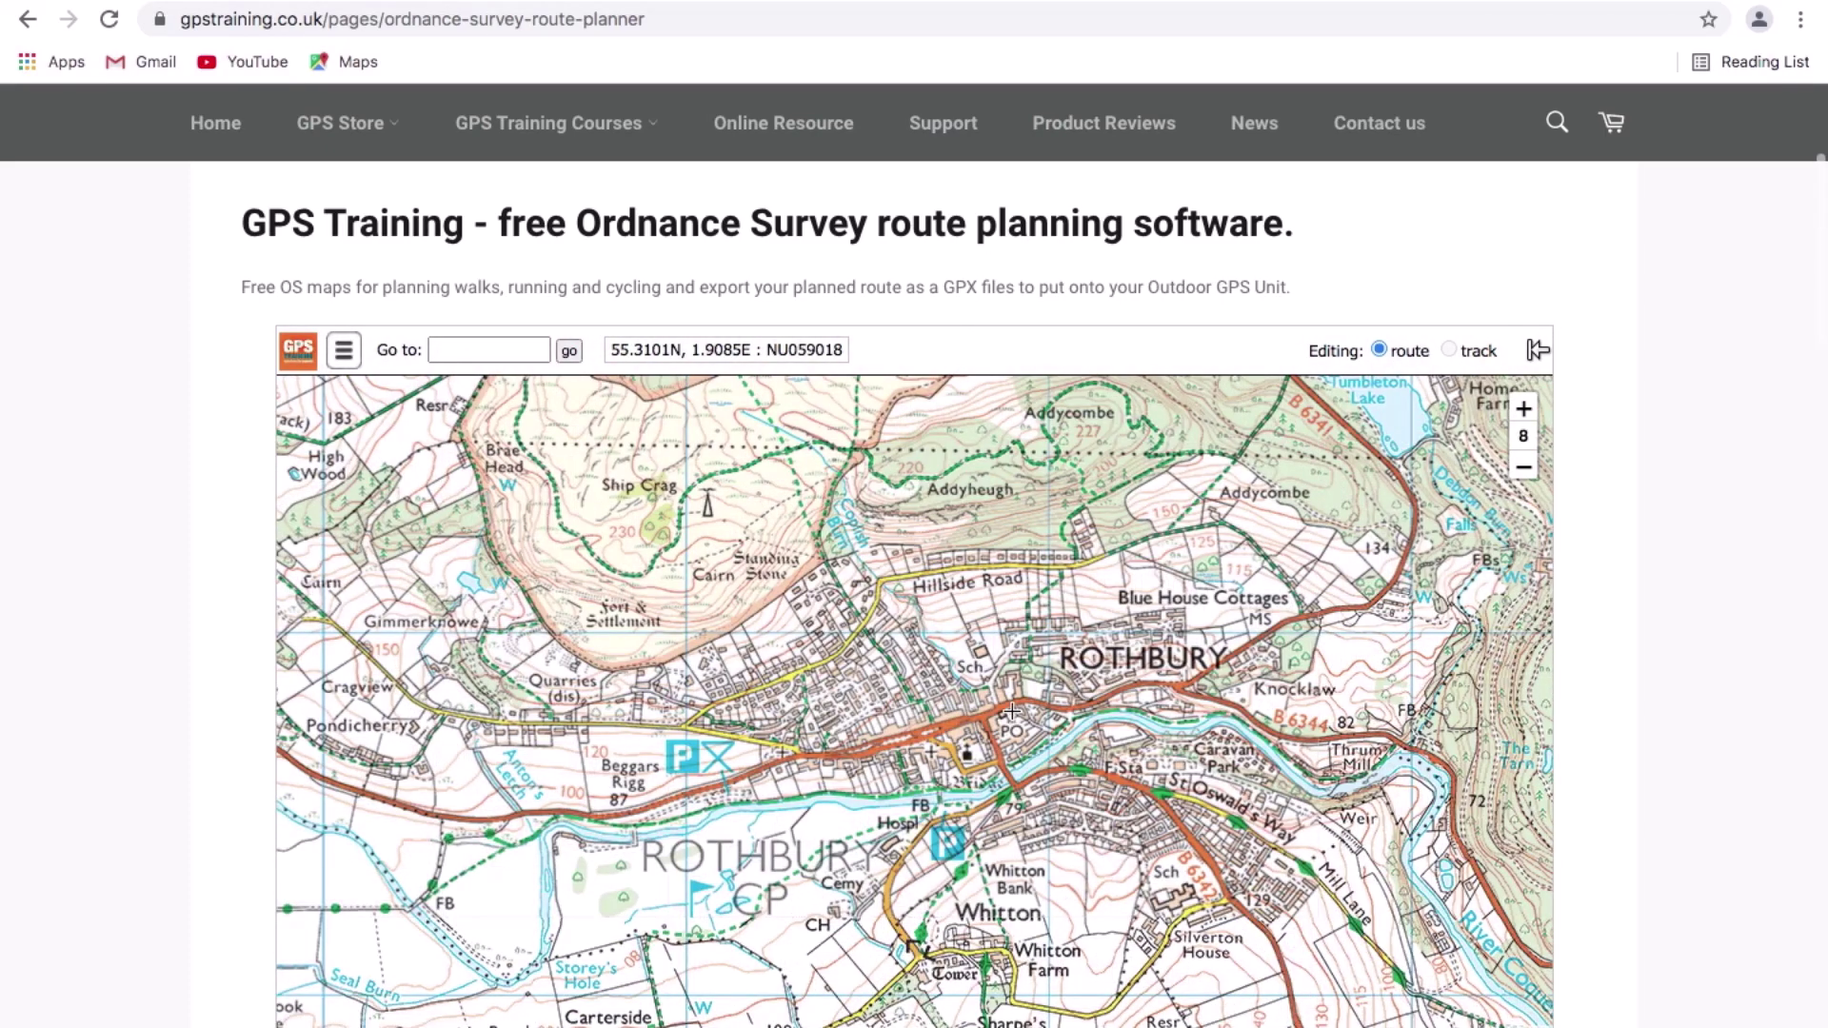
pyautogui.scroll(1, 1012, 710)
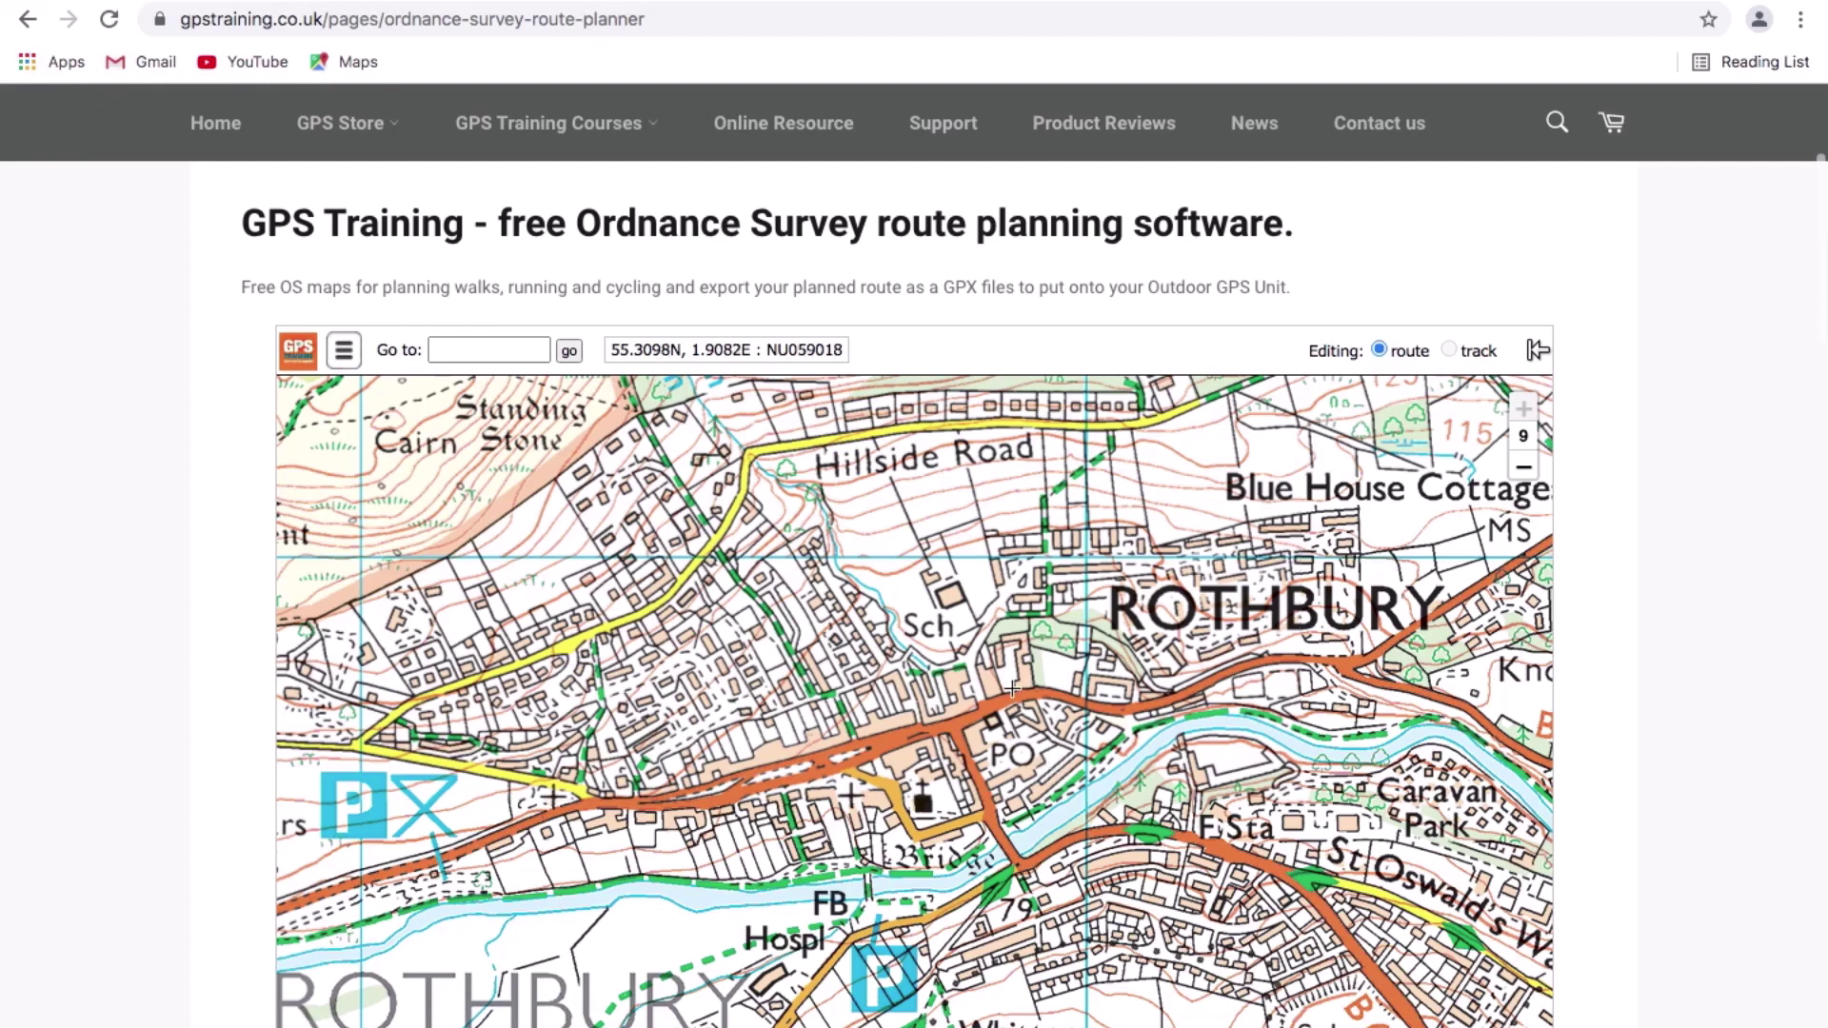
# Pan north to Addyheugh and Standing Stone, then zoom out to level 7
pyautogui.click(986, 527)
pyautogui.moveTo(986, 528)
pyautogui.mouseDown()
pyautogui.moveTo(1012, 704)
pyautogui.moveTo(1045, 758)
pyautogui.moveTo(1069, 713)
pyautogui.moveTo(934, 755)
pyautogui.moveTo(1005, 741)
pyautogui.moveTo(837, 755)
pyautogui.moveTo(852, 719)
pyautogui.mouseUp()
pyautogui.moveTo(928, 649); pyautogui.dragTo(1044, 673)
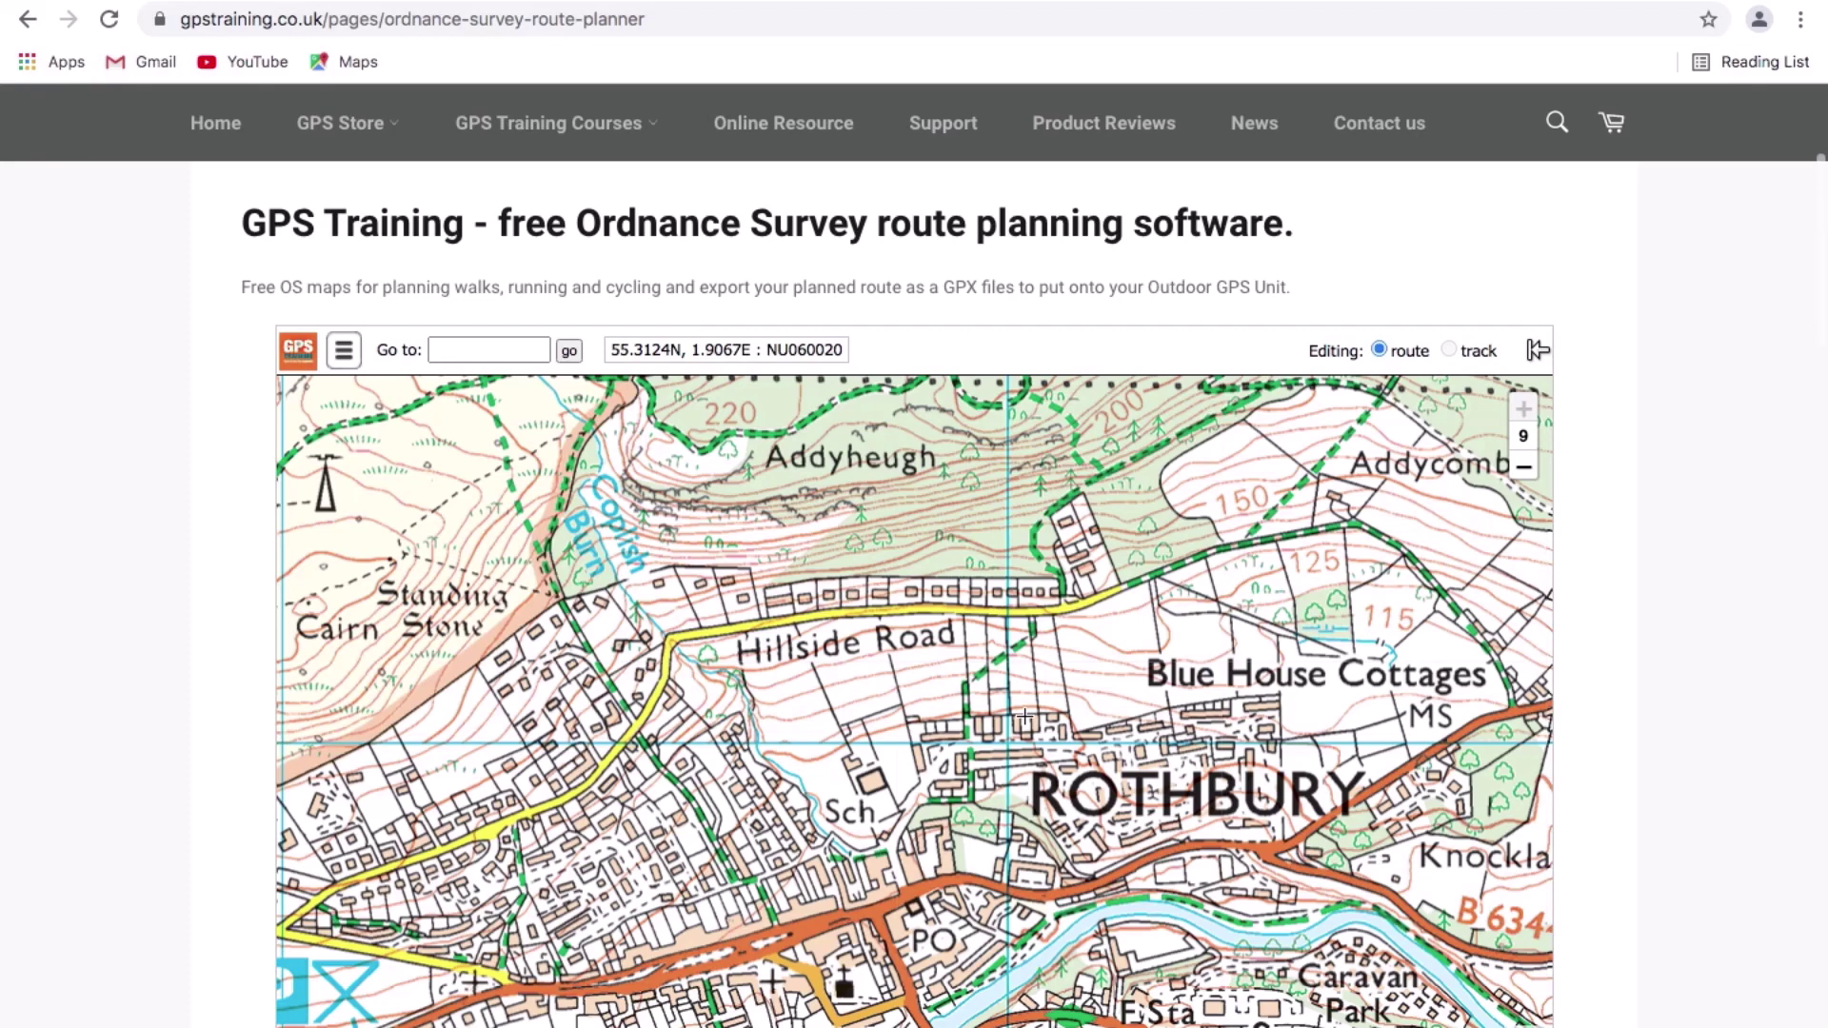
pyautogui.scroll(-1, 1029, 716)
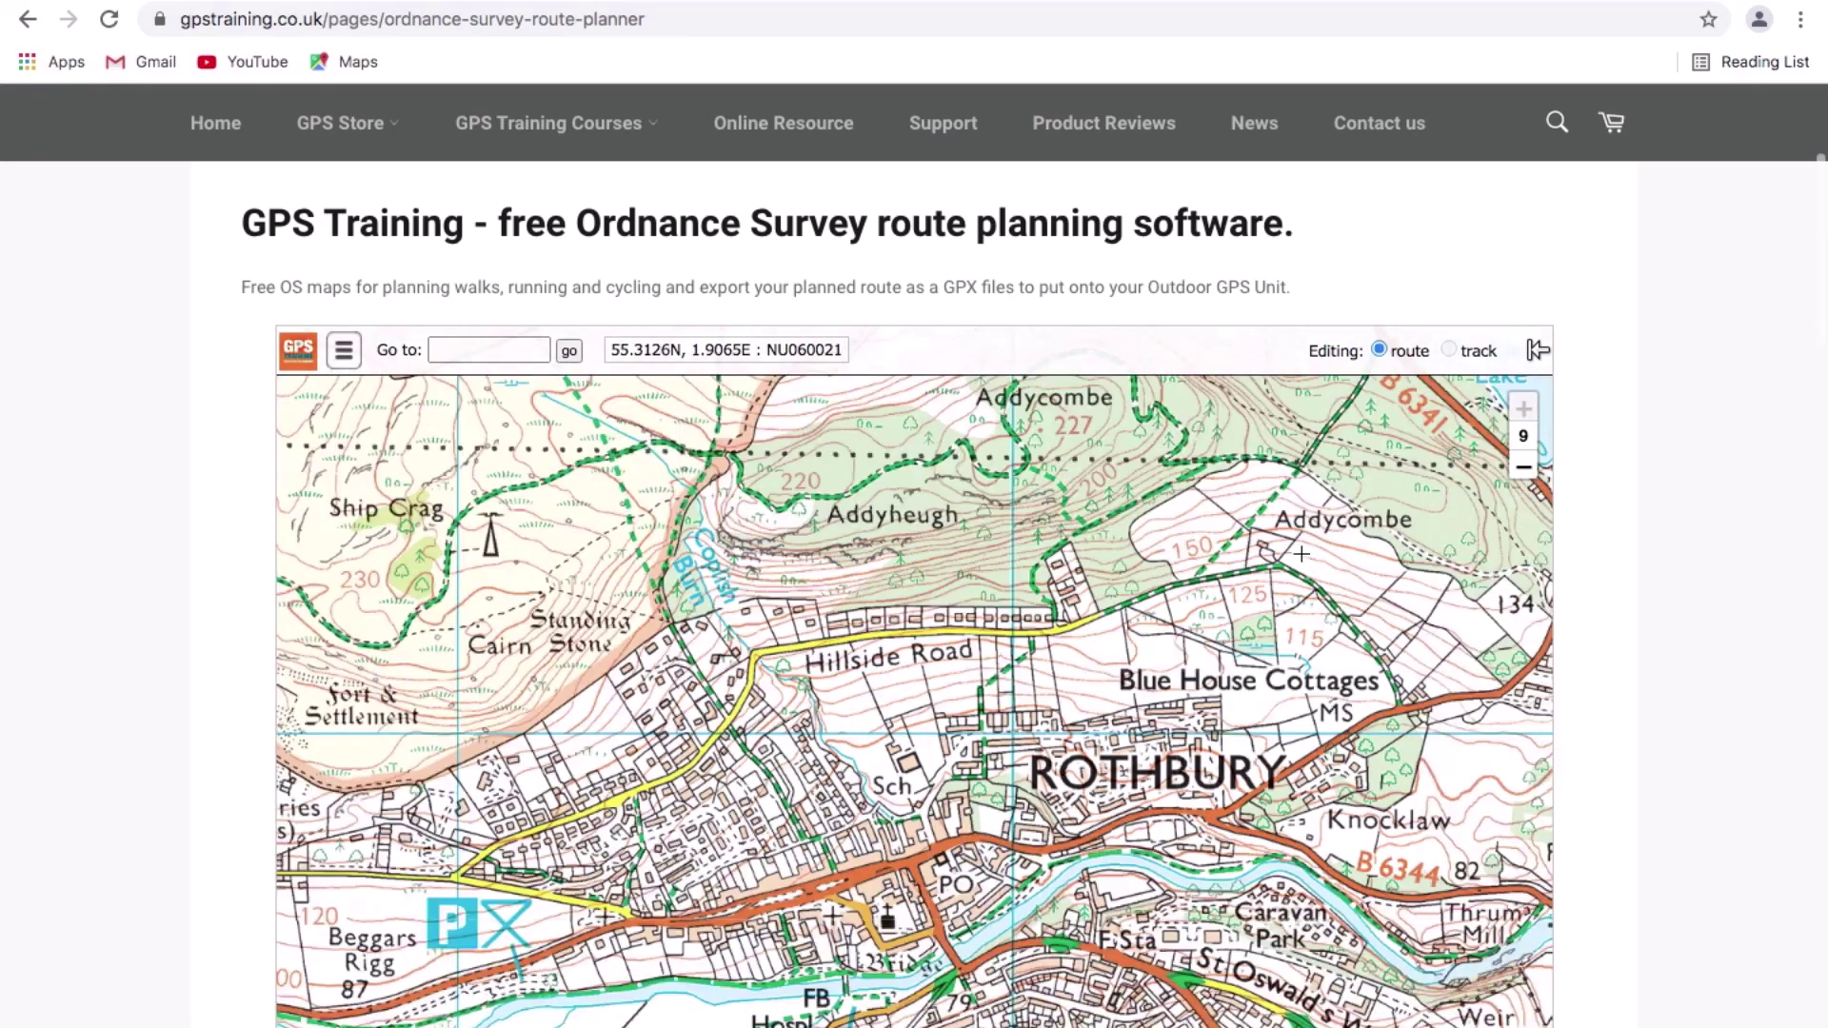
pyautogui.click(1523, 466)
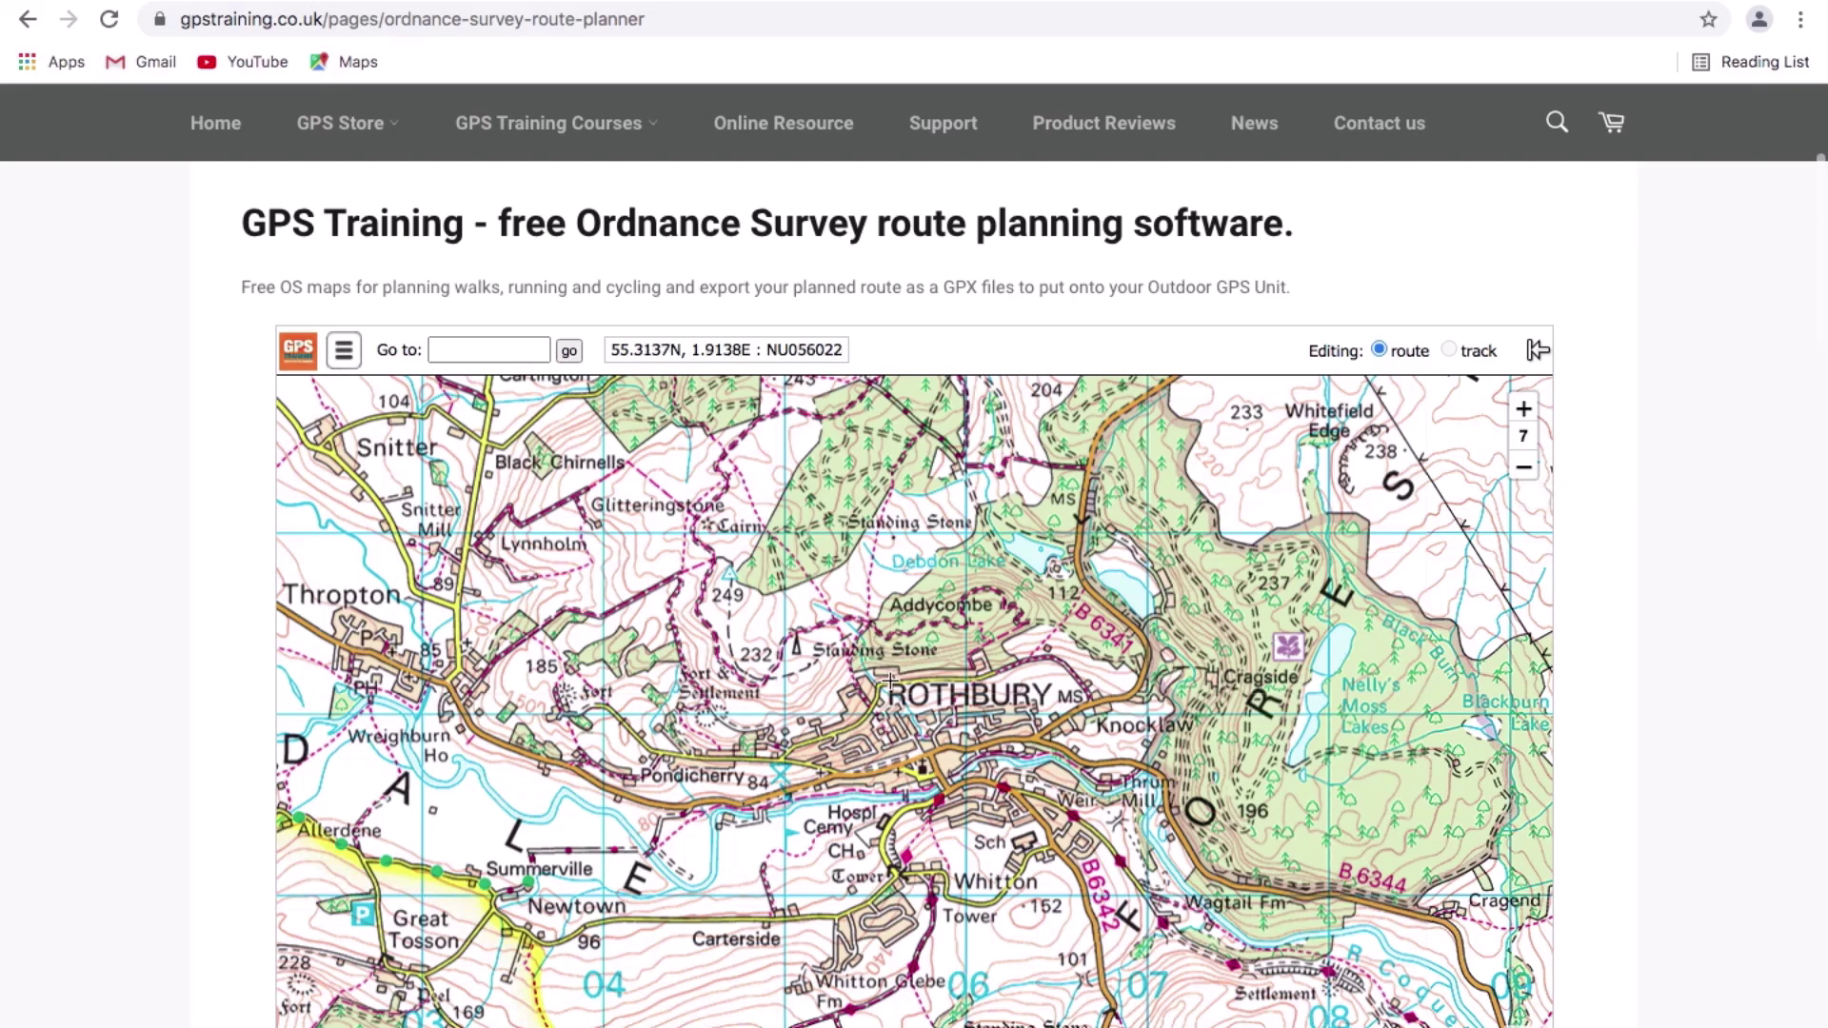
# Pan the map west, east and south around Rothbury toward the Simonside Hills
pyautogui.moveTo(888, 679); pyautogui.dragTo(1221, 714)
pyautogui.scroll(-1, 1221, 714)
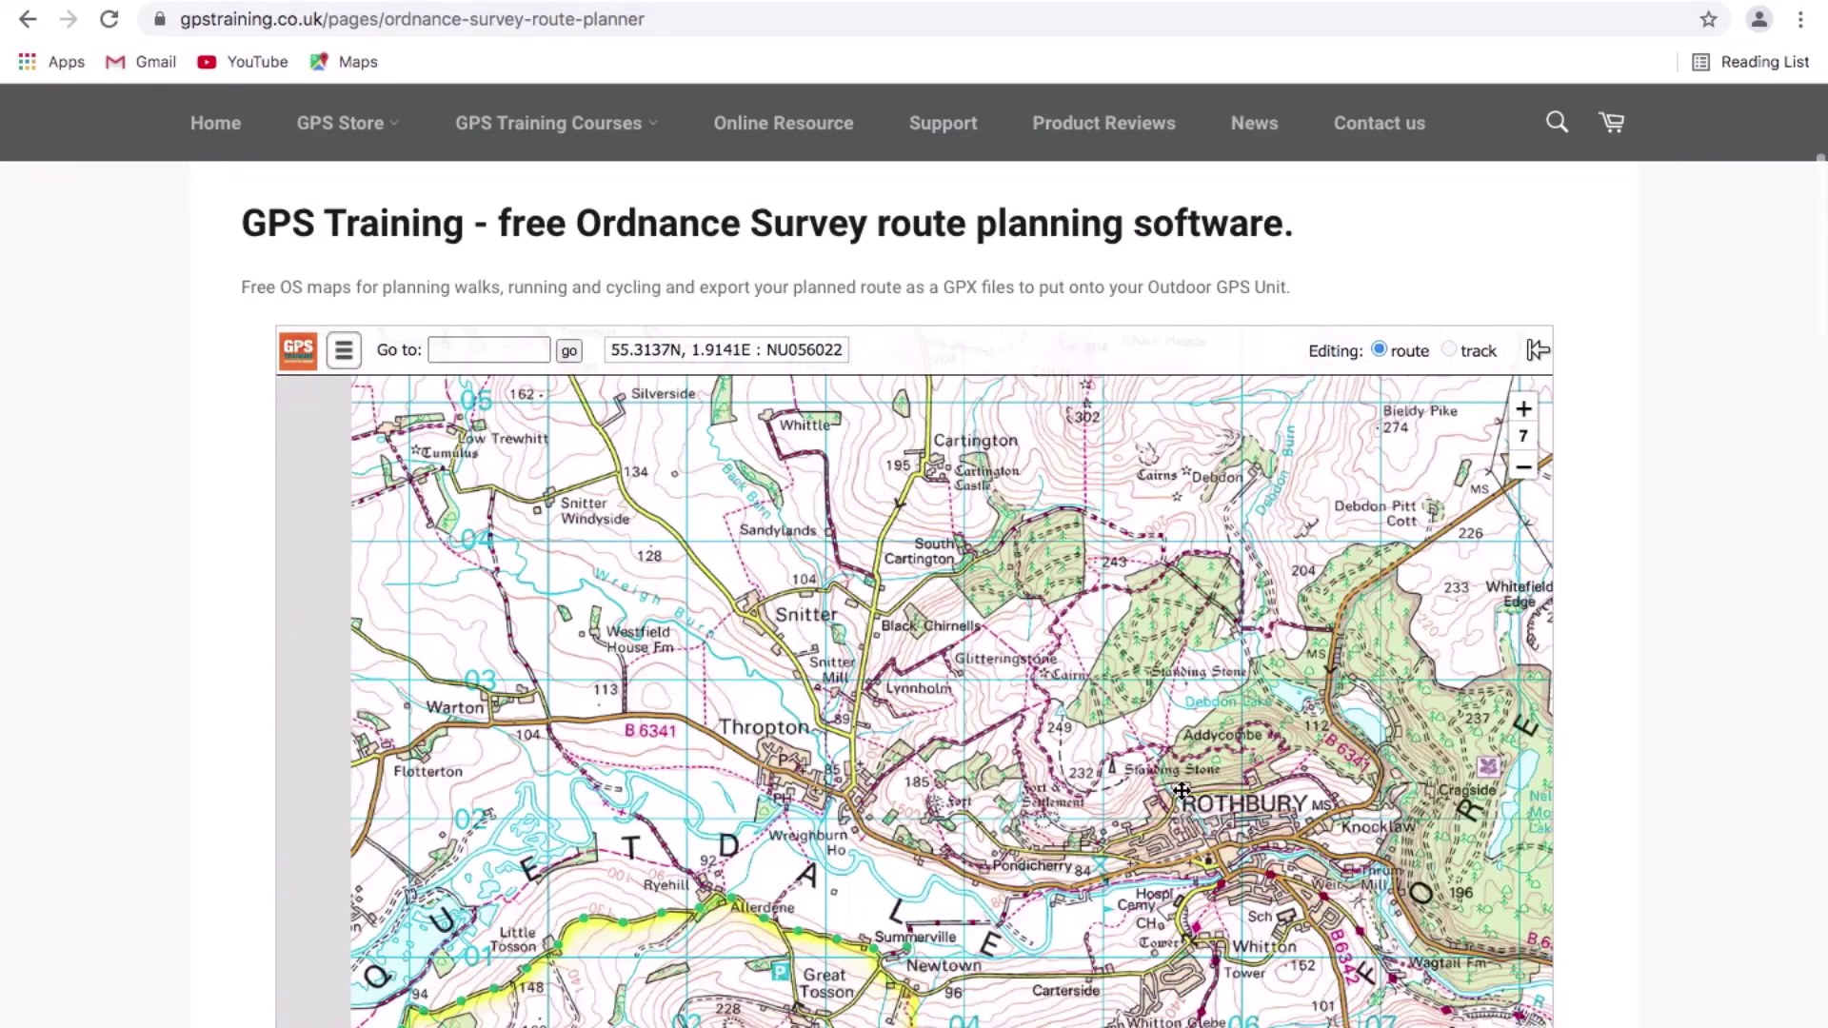
pyautogui.press('Right')
pyautogui.press('Right')
pyautogui.press('Right')
pyautogui.press('Right')
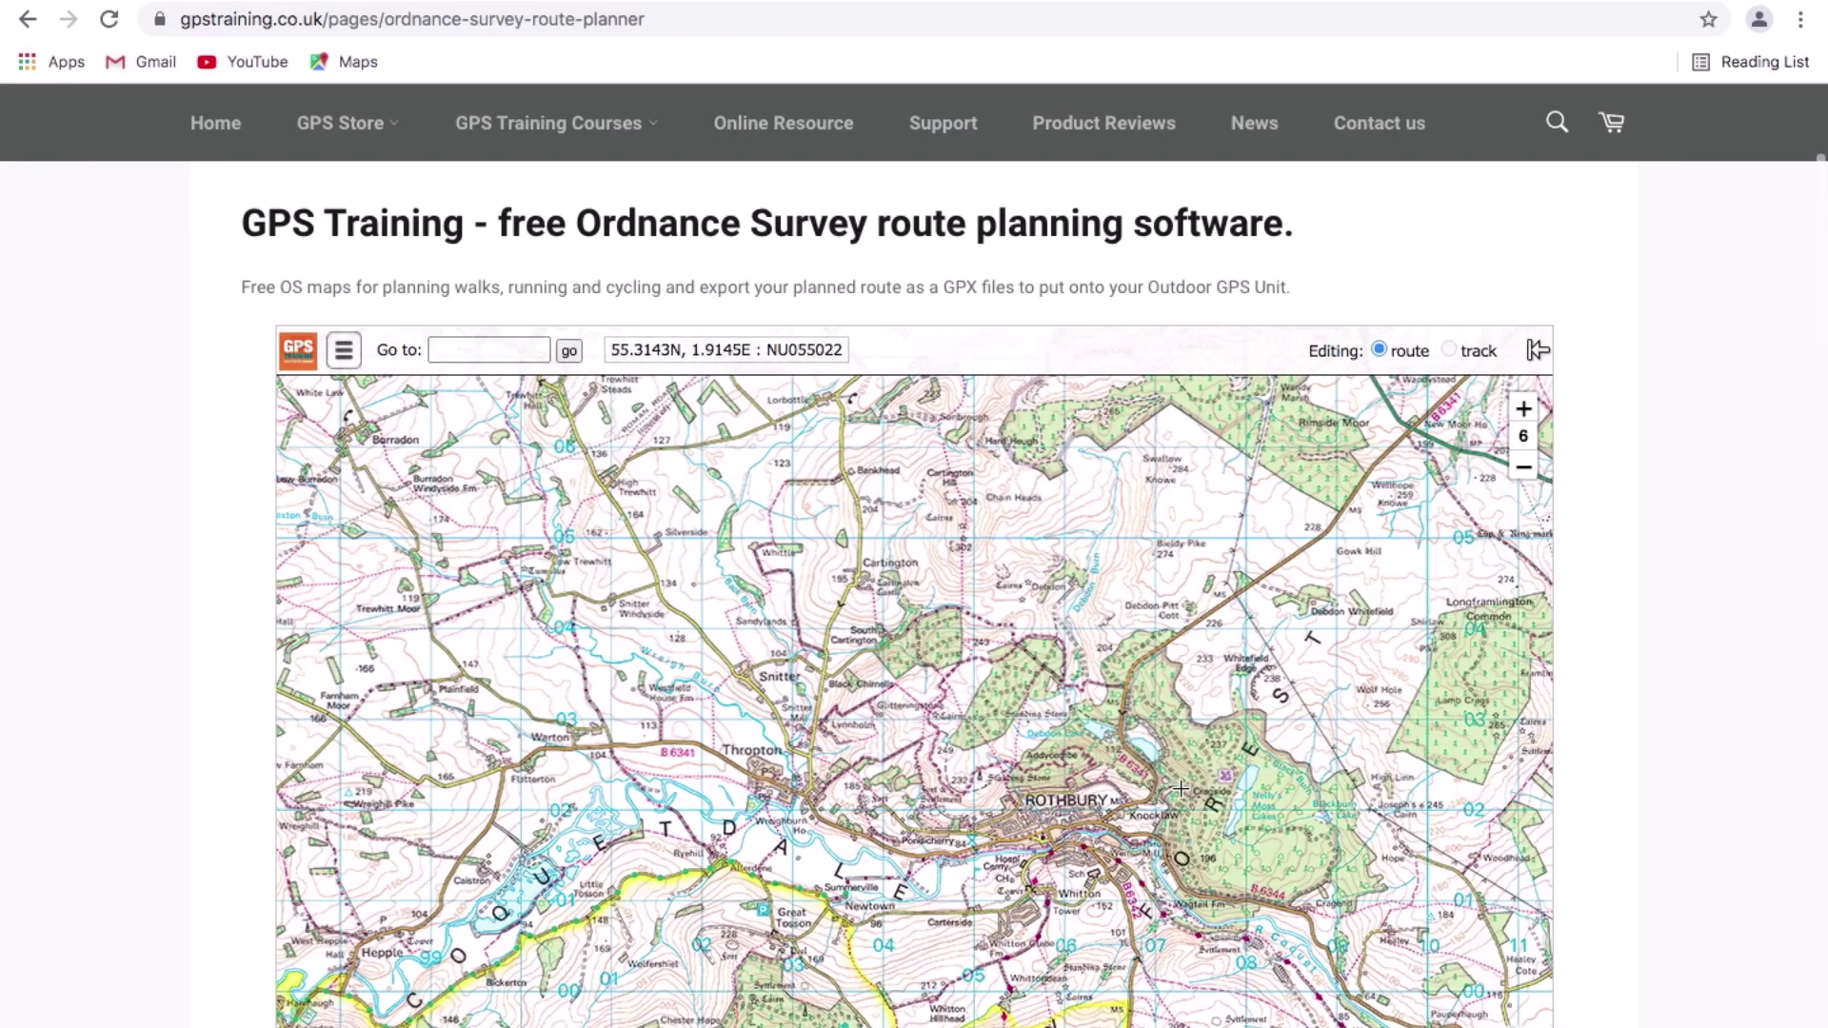
pyautogui.press('Left')
pyautogui.press('Left')
pyautogui.press('Left')
pyautogui.press('Left')
pyautogui.press('Up')
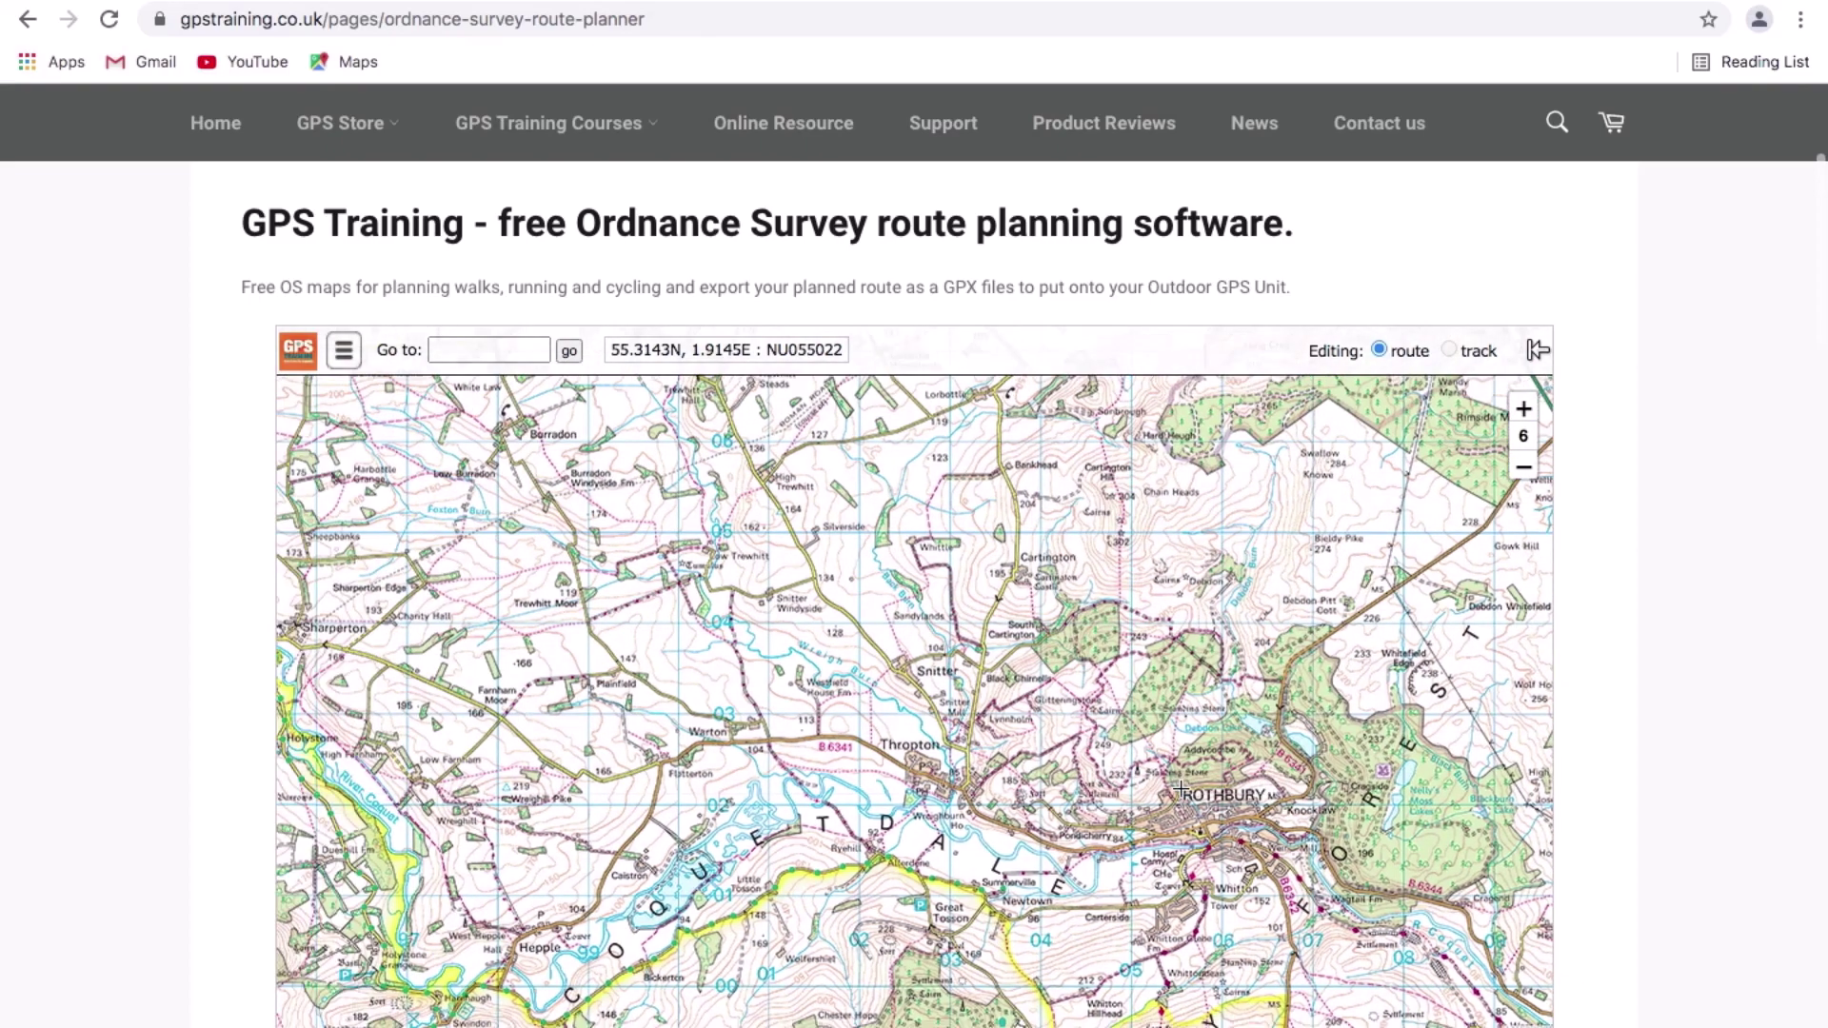
pyautogui.press('Down')
pyautogui.press('Down')
pyautogui.press('Down')
pyautogui.press('Down')
pyautogui.press('Down')
pyautogui.press('Down')
pyautogui.press('Down')
pyautogui.press('Down')
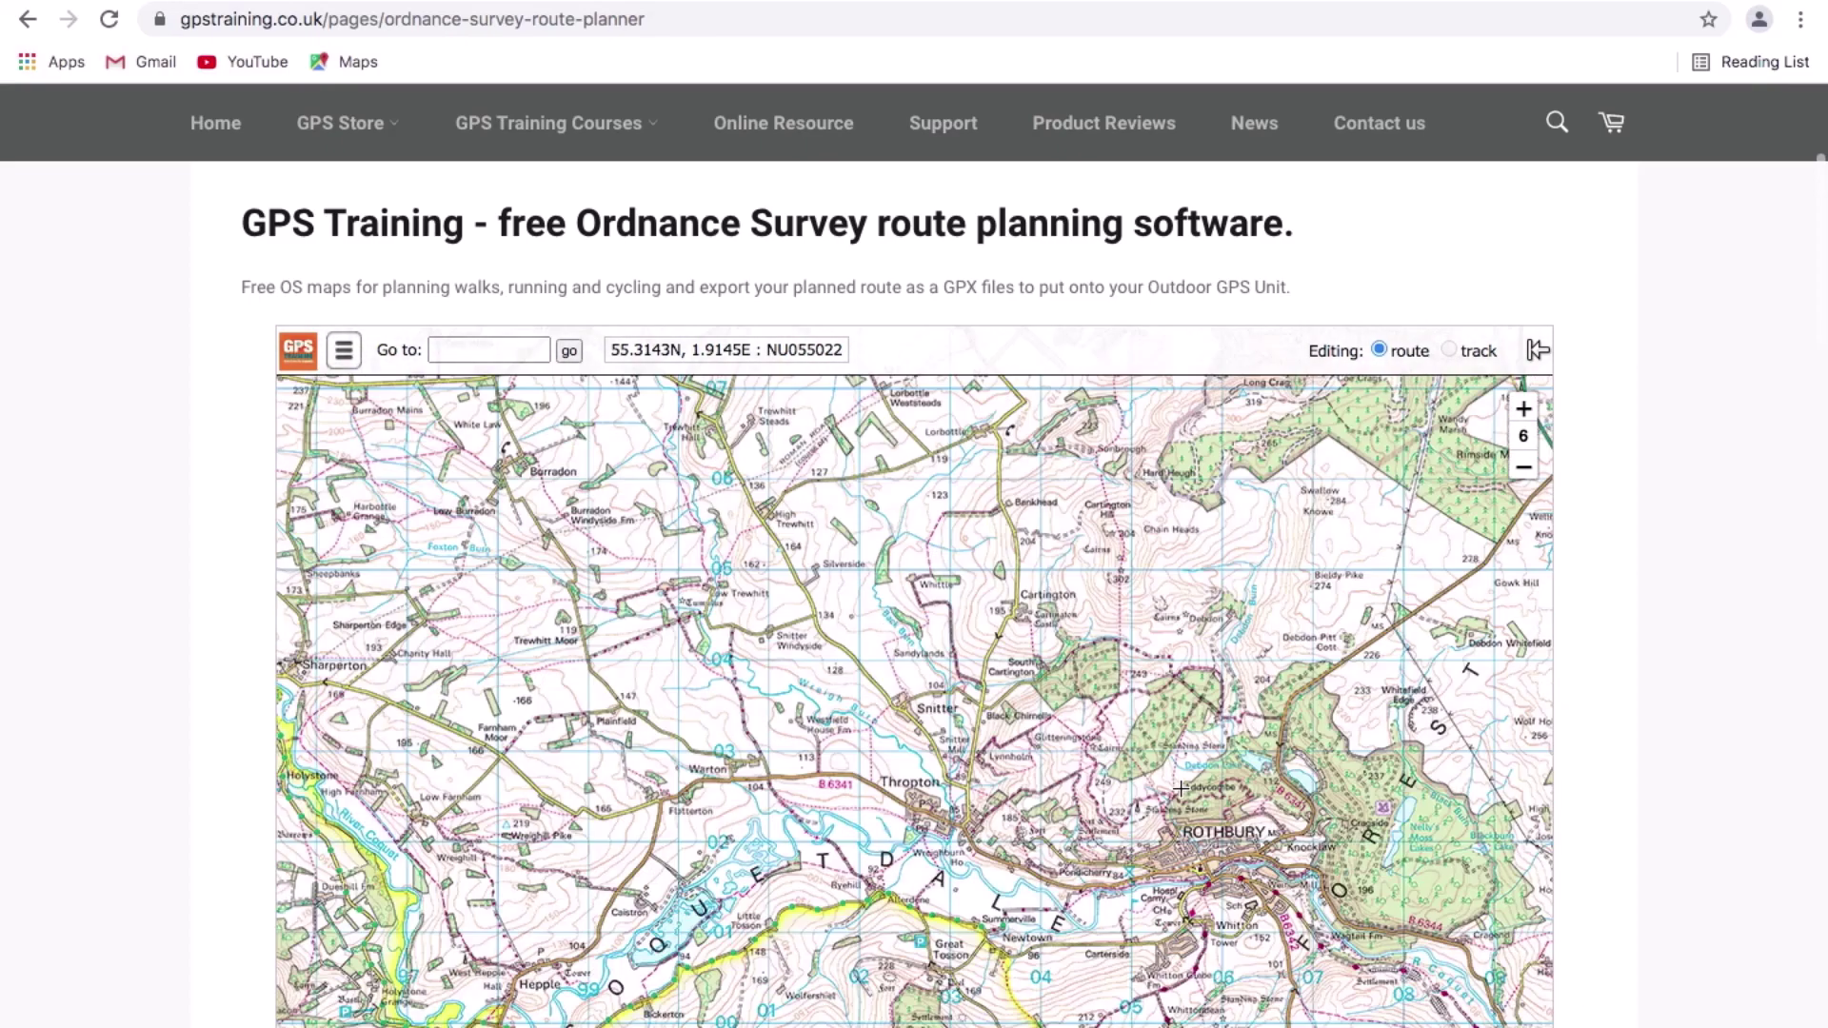
pyautogui.press('Down')
pyautogui.press('Down')
pyautogui.press('Down')
pyautogui.press('Down')
pyautogui.press('Down')
pyautogui.press('Down')
pyautogui.press('Down')
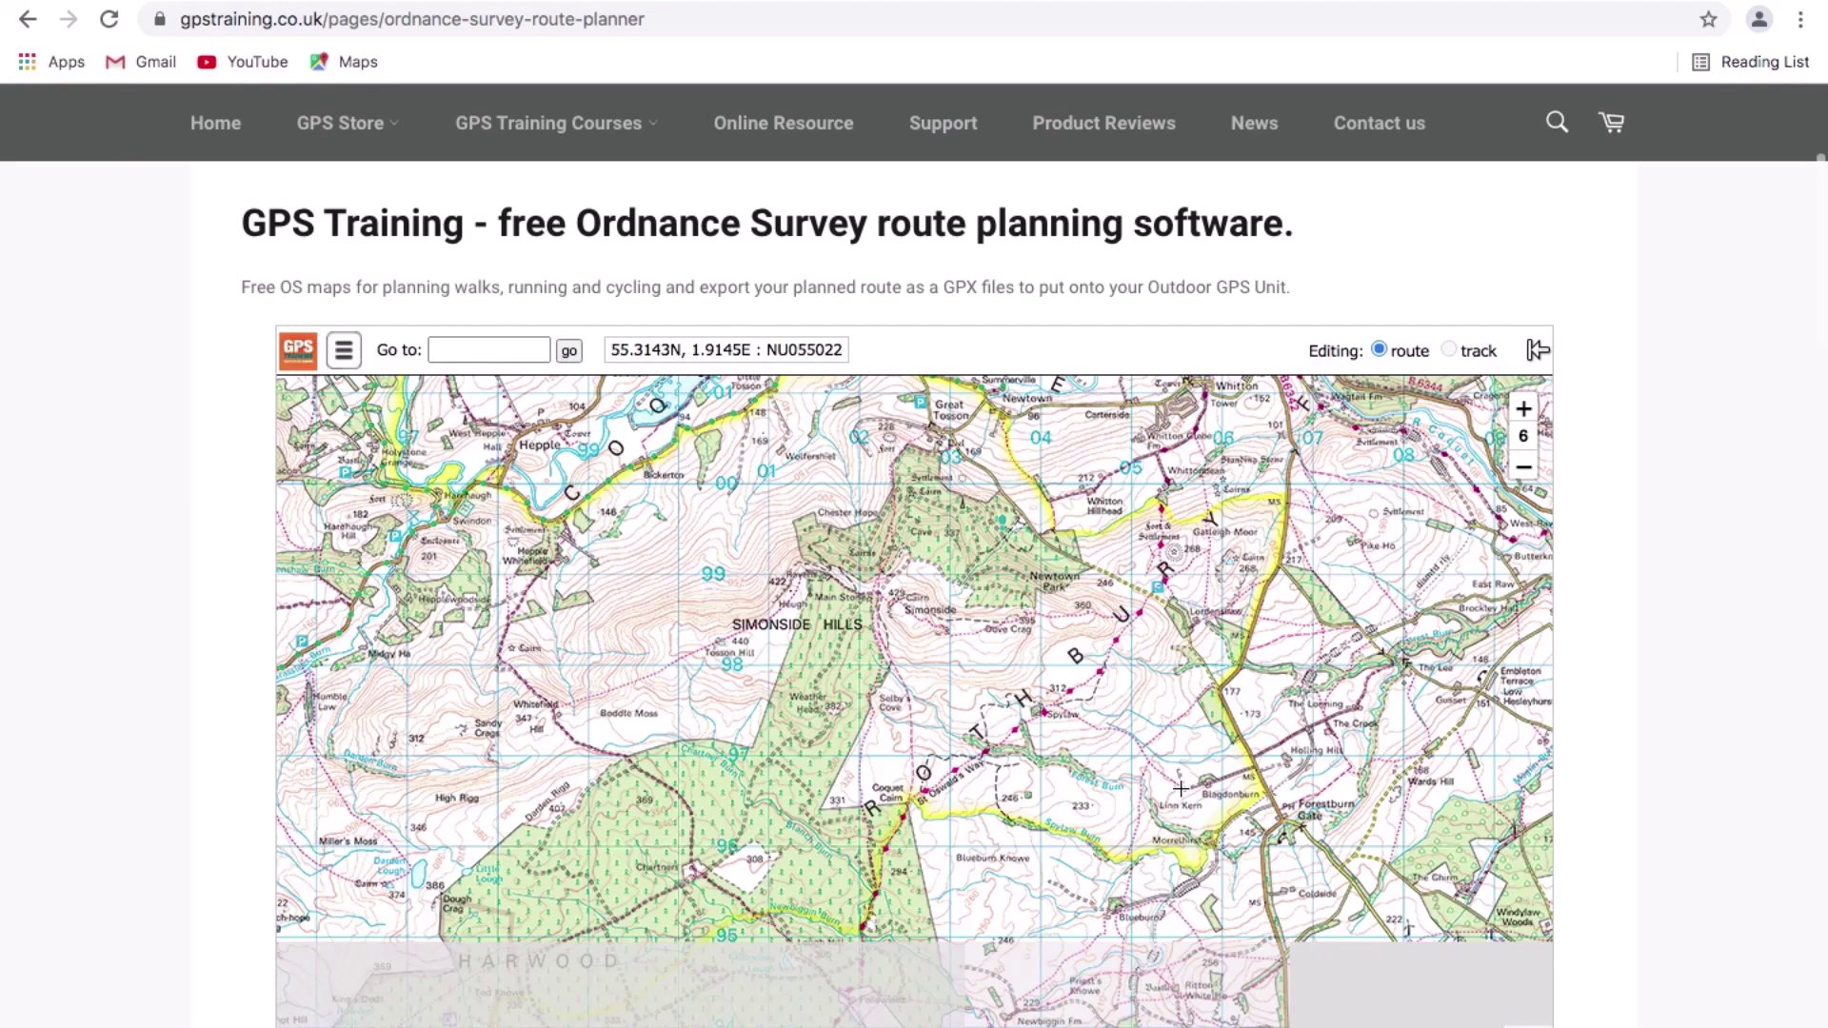
pyautogui.press('Up')
pyautogui.press('Up')
pyautogui.press('Up')
pyautogui.press('Up')
pyautogui.press('Up')
pyautogui.press('Up')
pyautogui.press('Up')
pyautogui.press('Left')
pyautogui.press('Left')
pyautogui.press('Left')
pyautogui.press('Left')
pyautogui.press('Left')
pyautogui.press('Left')
pyautogui.press('Left')
pyautogui.press('Left')
pyautogui.press('Left')
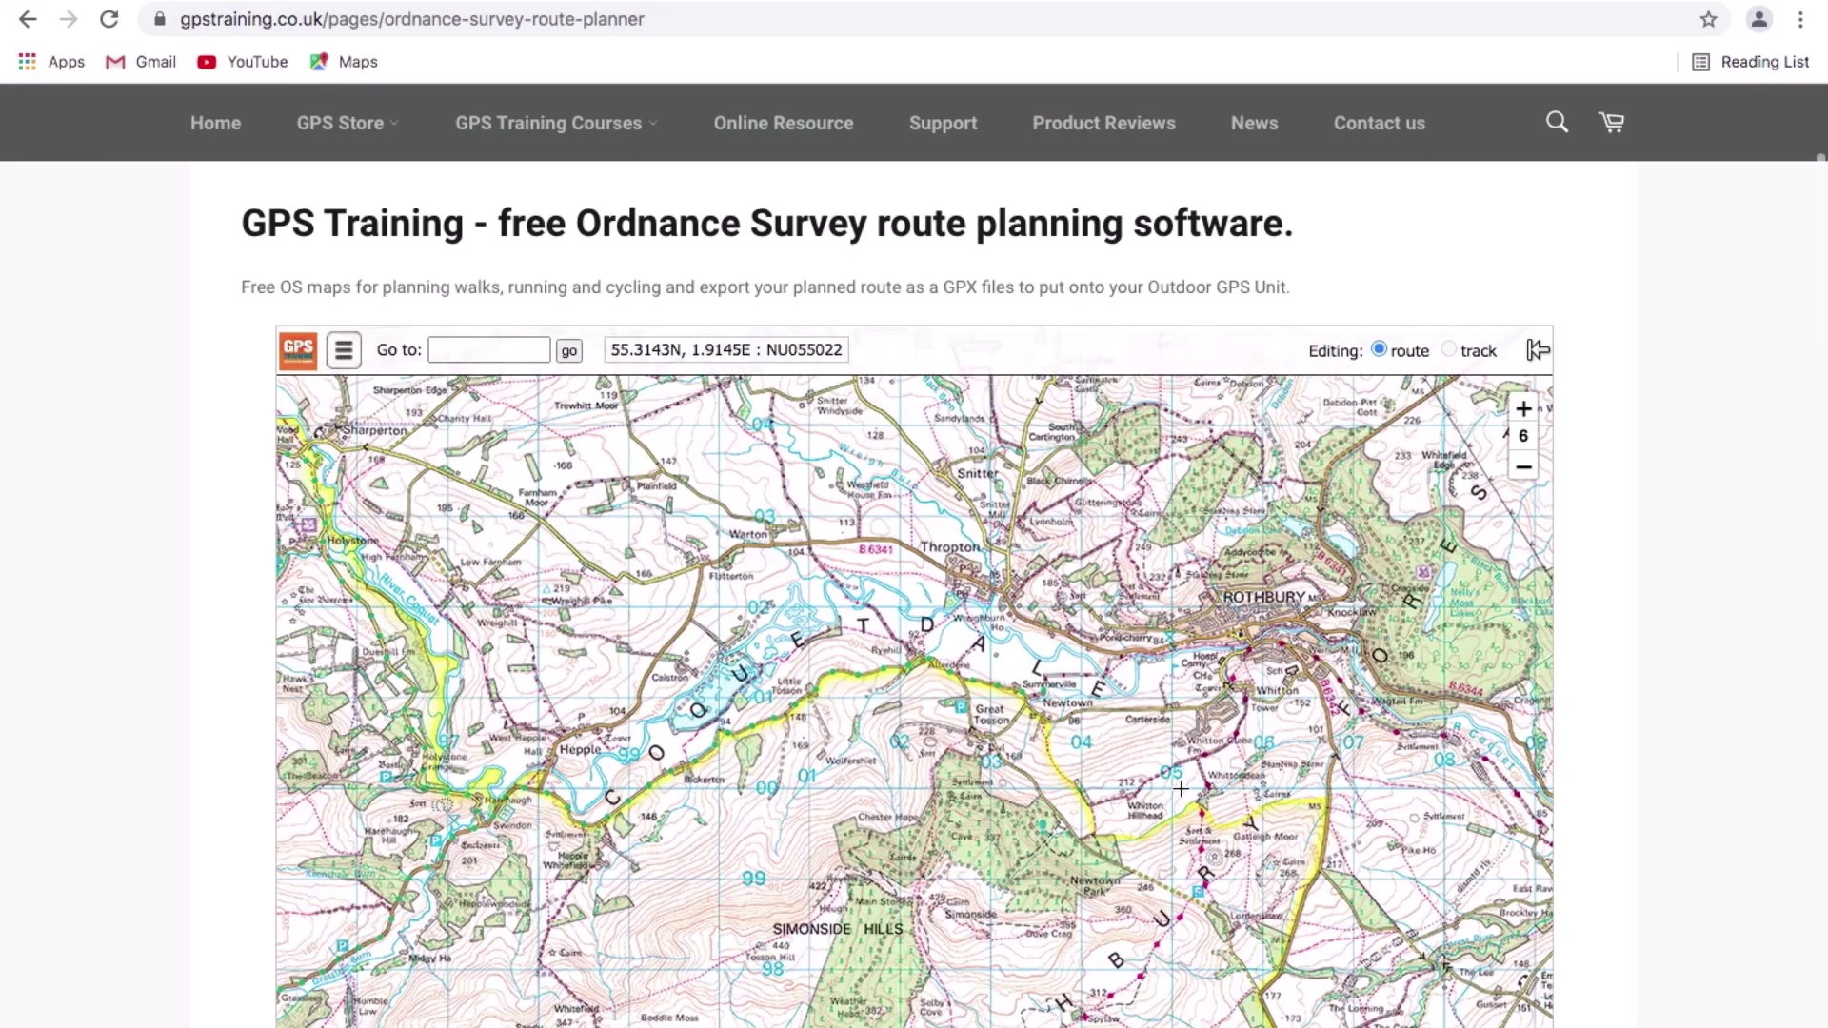
pyautogui.press('Right')
pyautogui.press('Right')
pyautogui.press('Right')
pyautogui.press('Right')
pyautogui.press('Right')
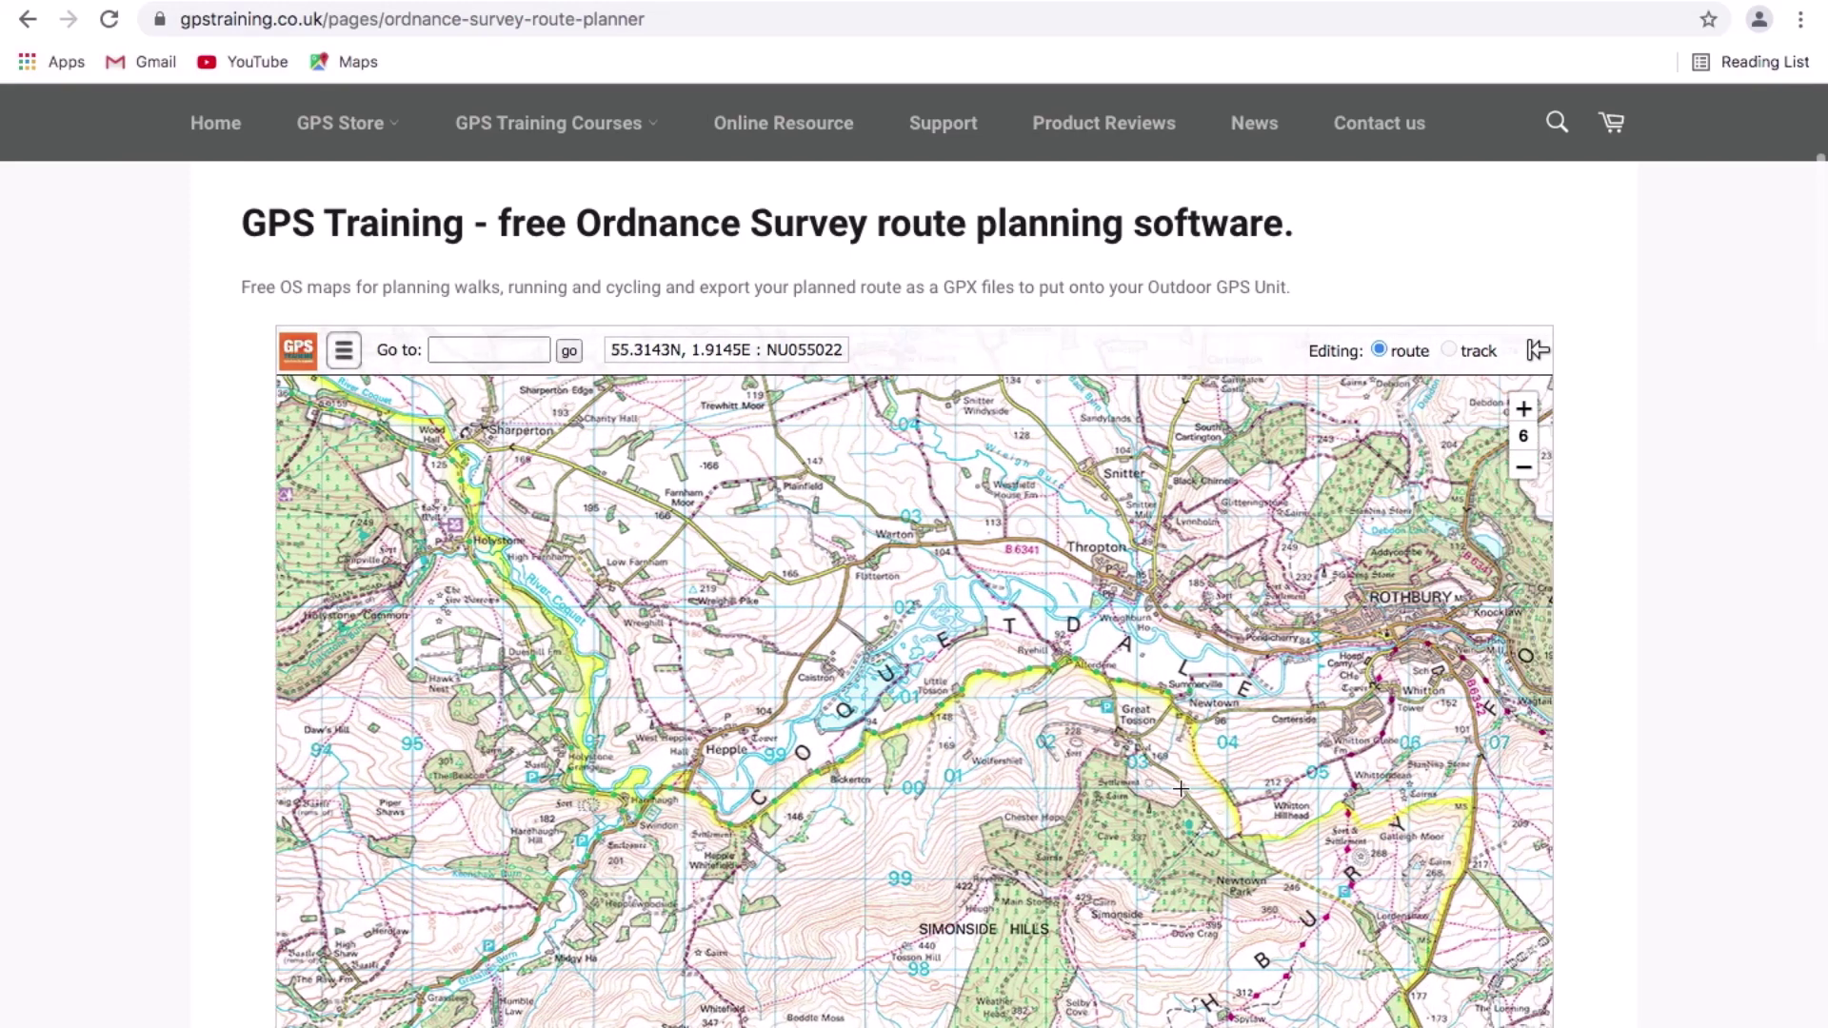
# Zoom out five levels to a Northumberland regional overview
pyautogui.scroll(2, 1080, 759)
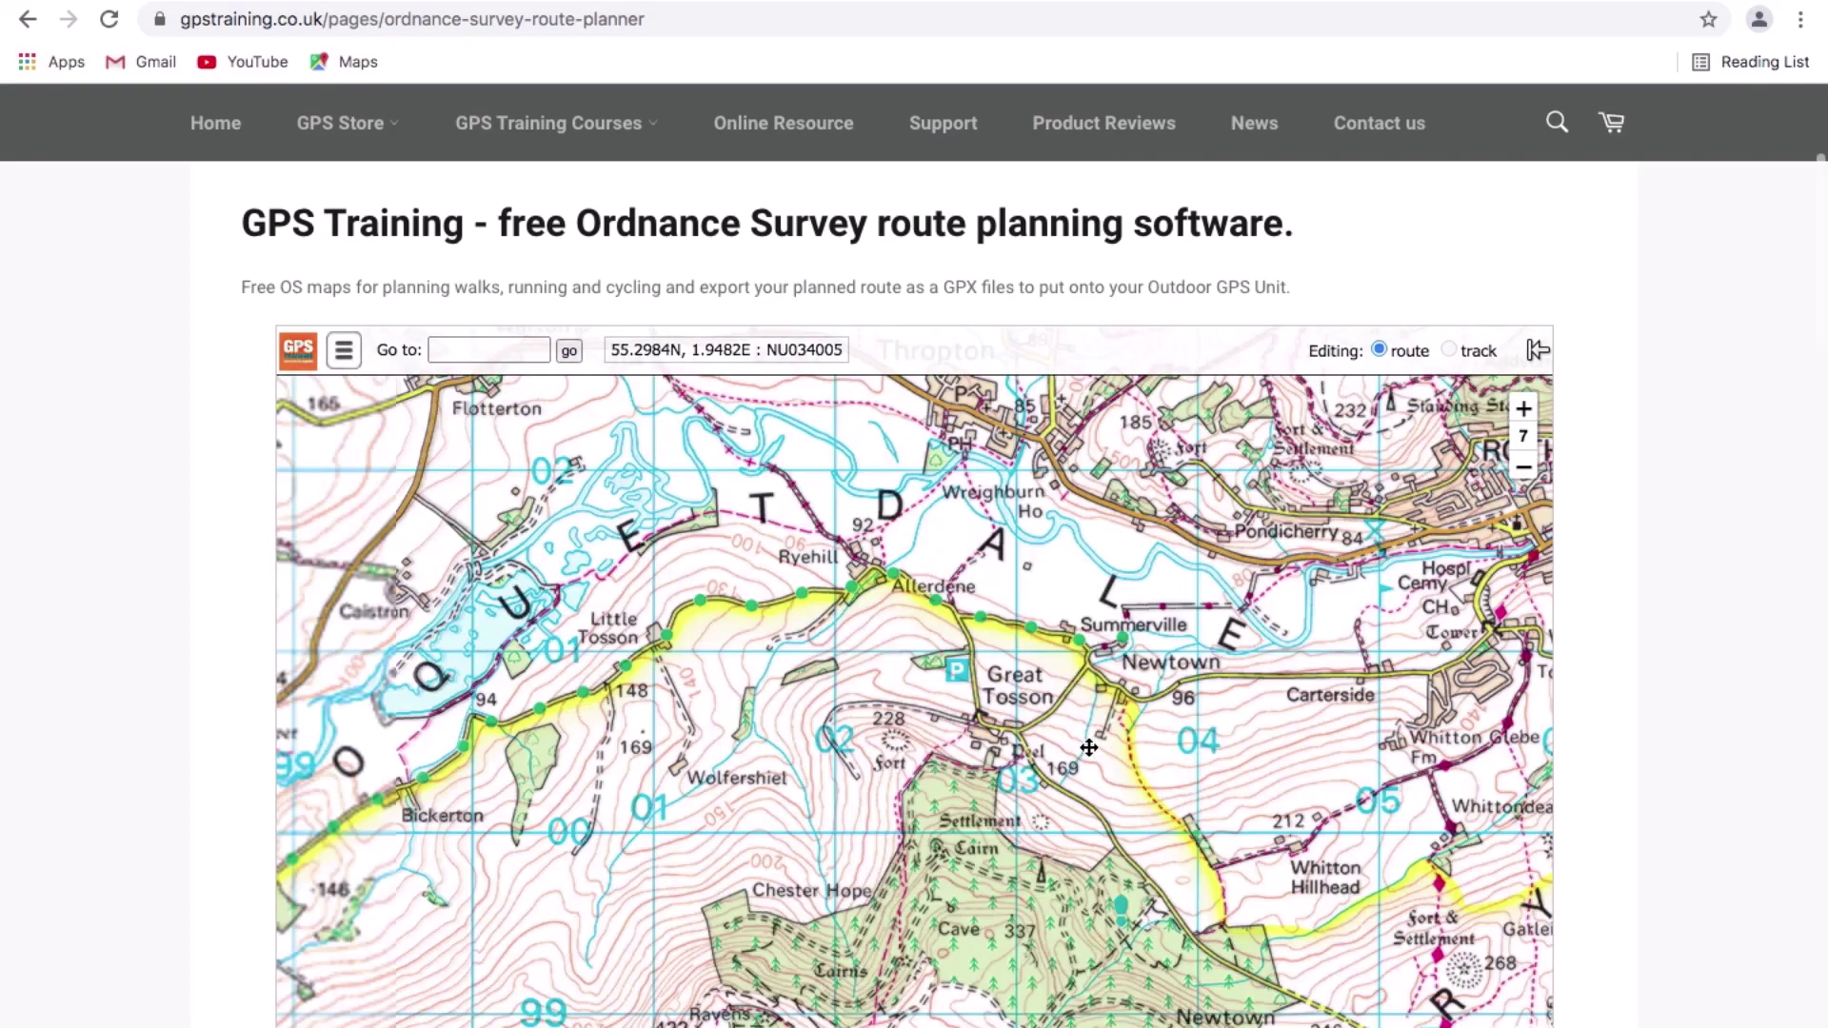
pyautogui.click(1523, 469)
pyautogui.click(1523, 468)
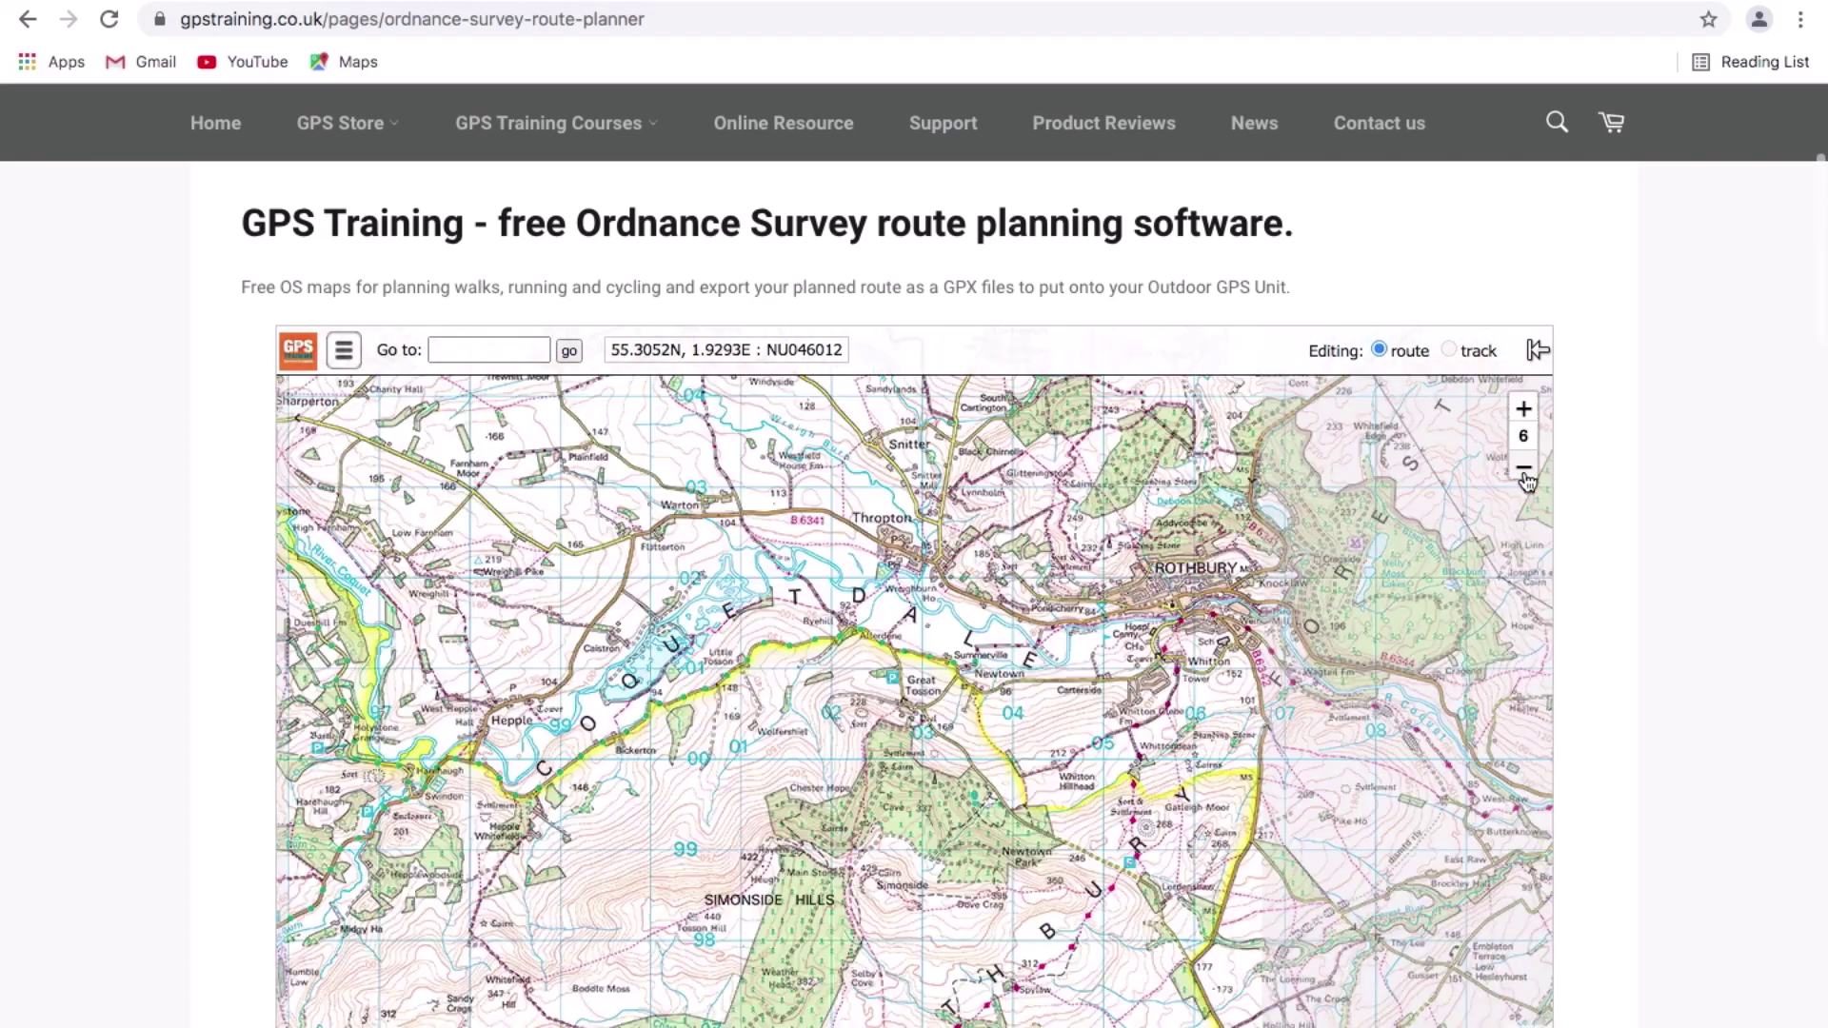
pyautogui.click(1523, 468)
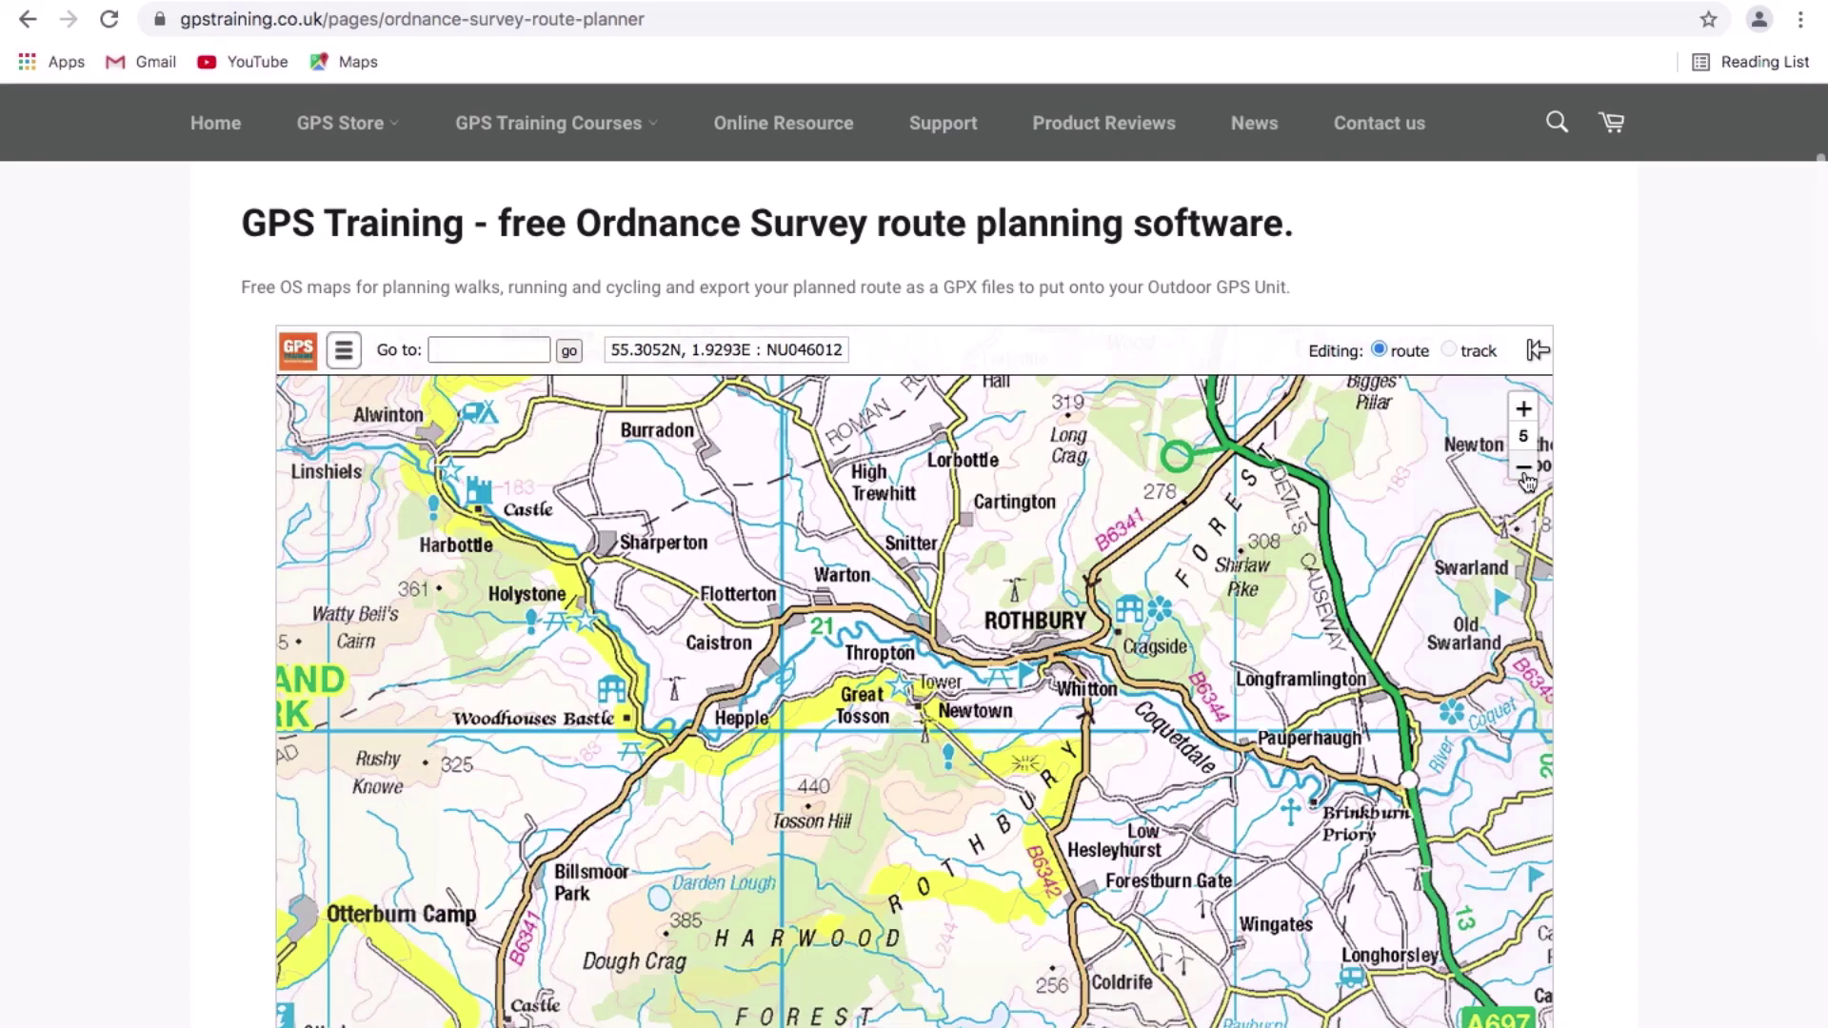
pyautogui.click(1523, 468)
pyautogui.click(1523, 469)
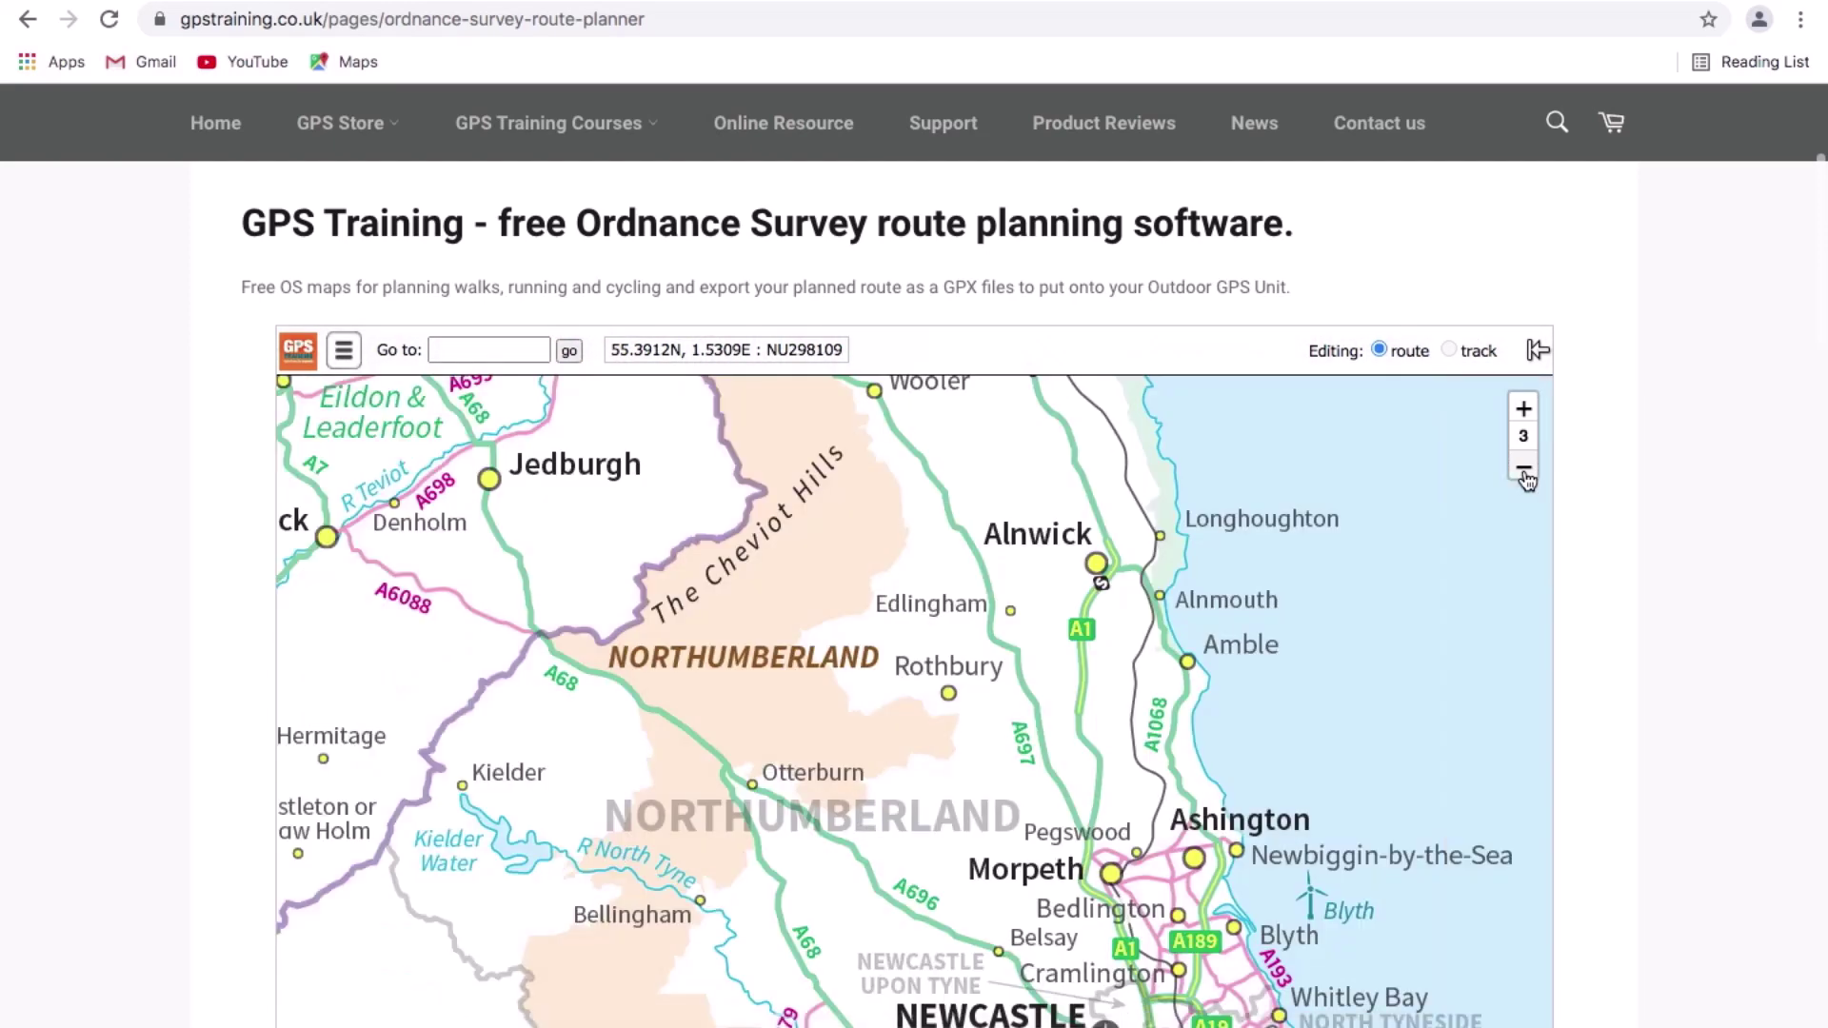
# Pan south past Durham and the North Pennines to the Yorkshire Dales
pyautogui.click(821, 872)
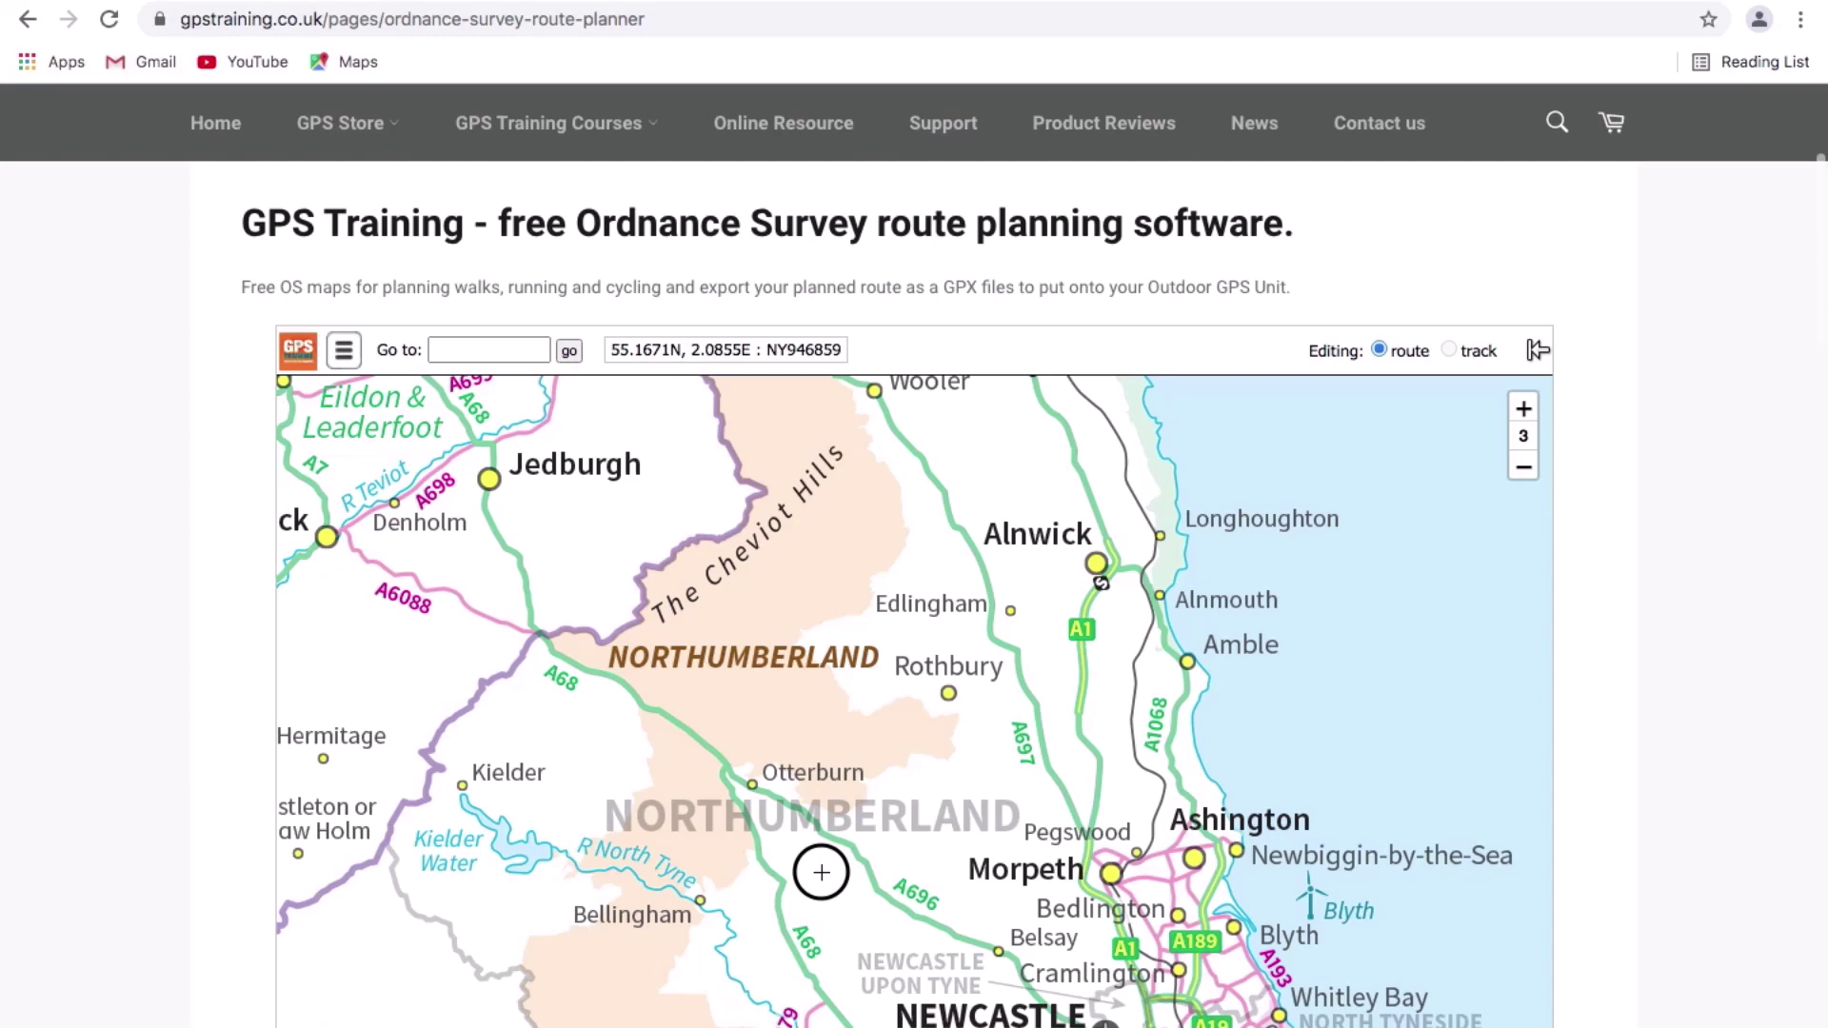
pyautogui.moveTo(822, 872); pyautogui.dragTo(878, 599)
pyautogui.moveTo(922, 799); pyautogui.dragTo(922, 441)
pyautogui.moveTo(917, 775); pyautogui.dragTo(919, 559)
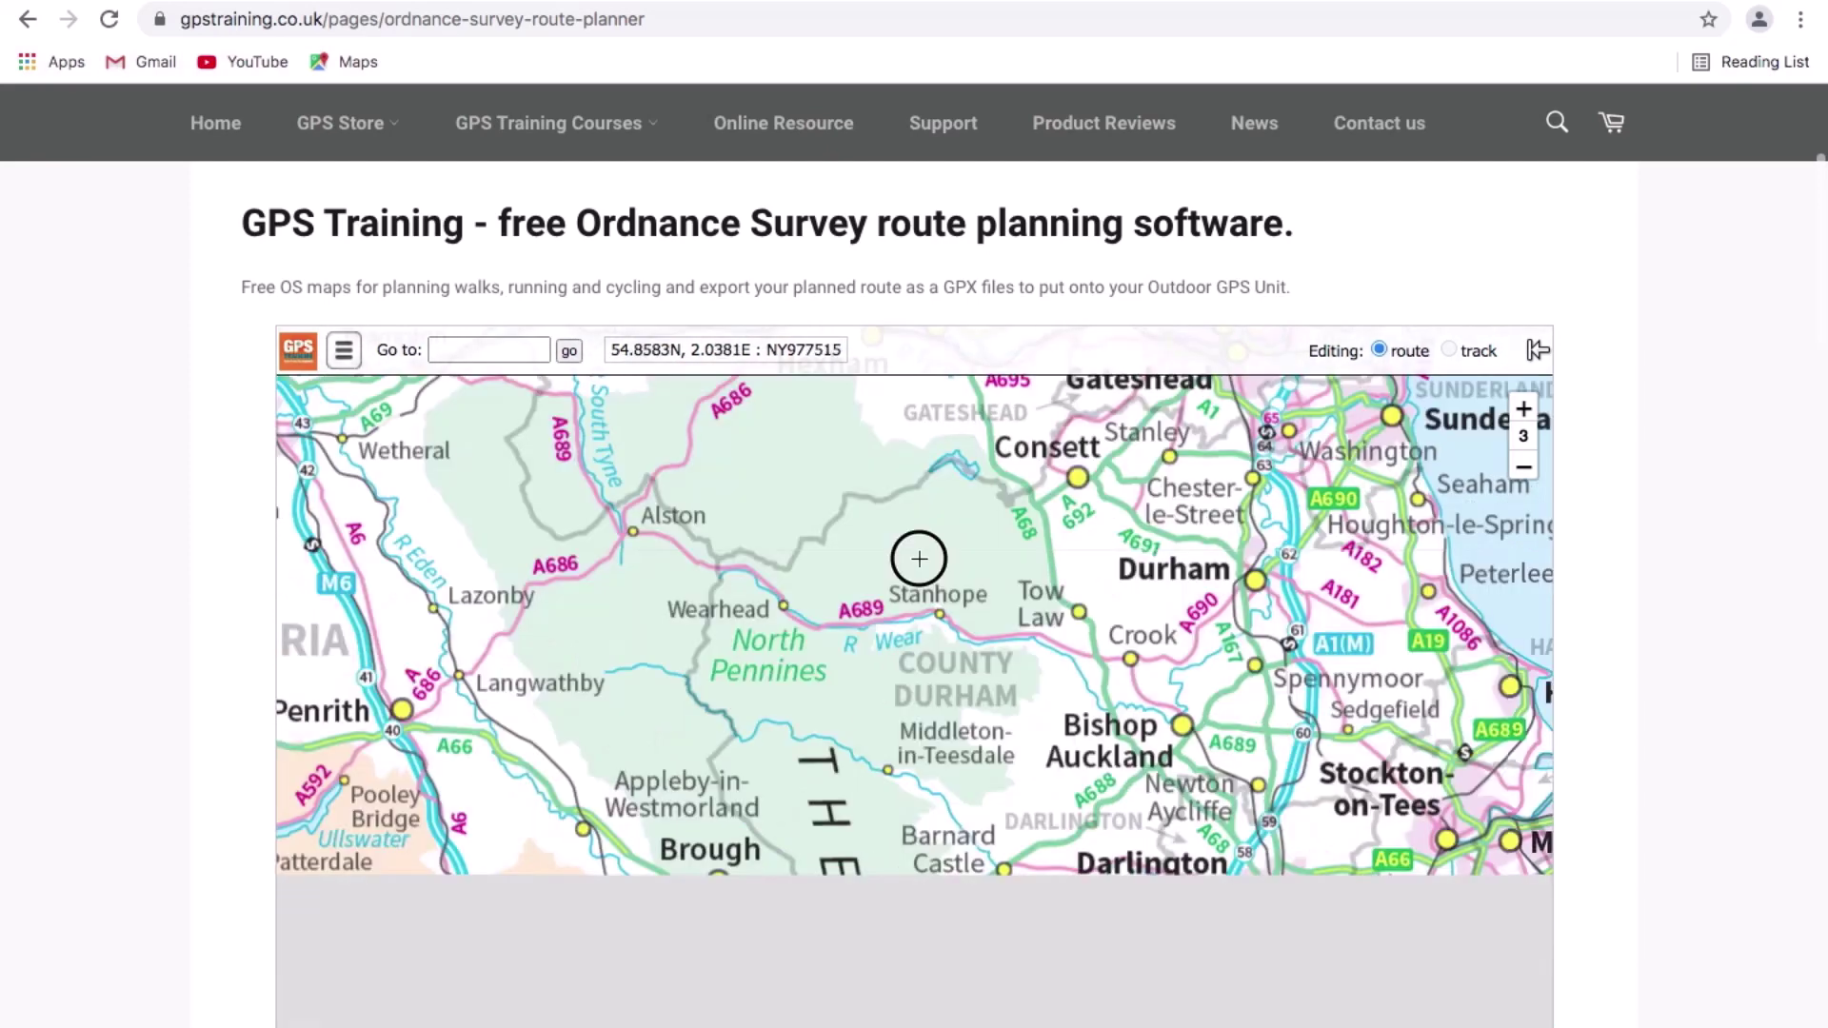
pyautogui.moveTo(901, 676); pyautogui.dragTo(895, 443)
pyautogui.moveTo(871, 890); pyautogui.dragTo(934, 583)
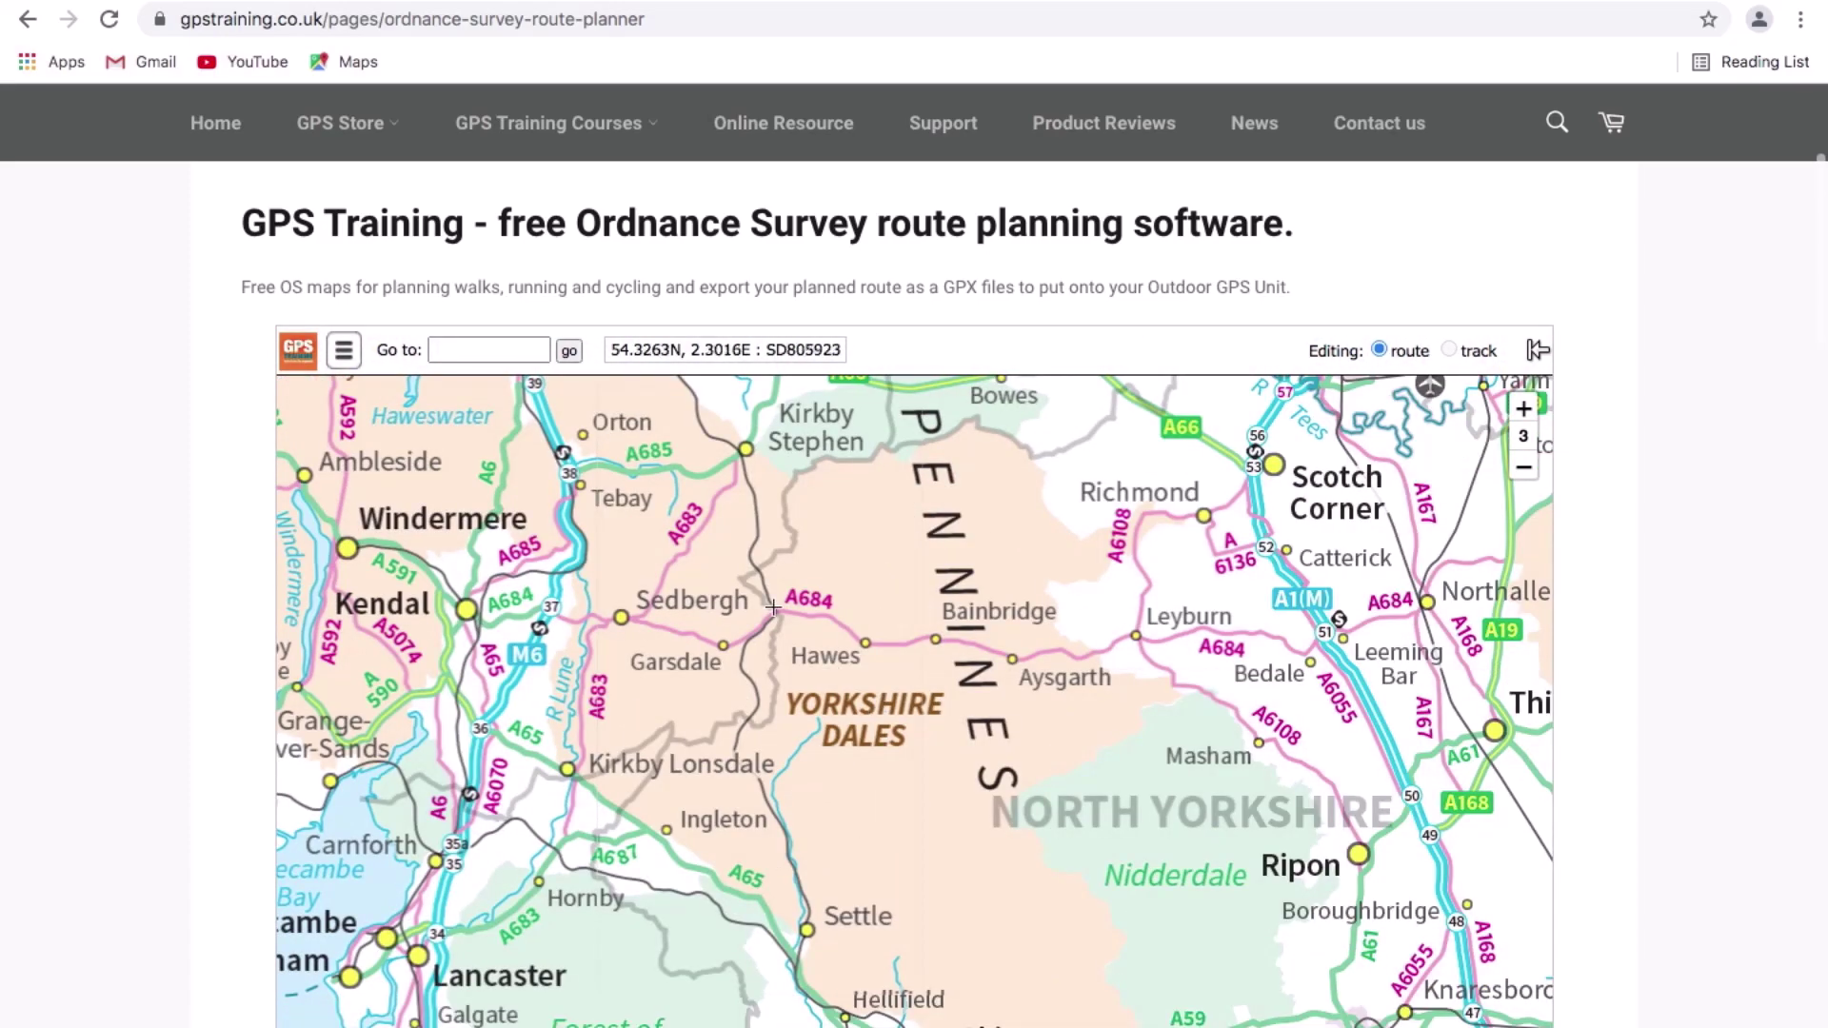
pyautogui.click(455, 357)
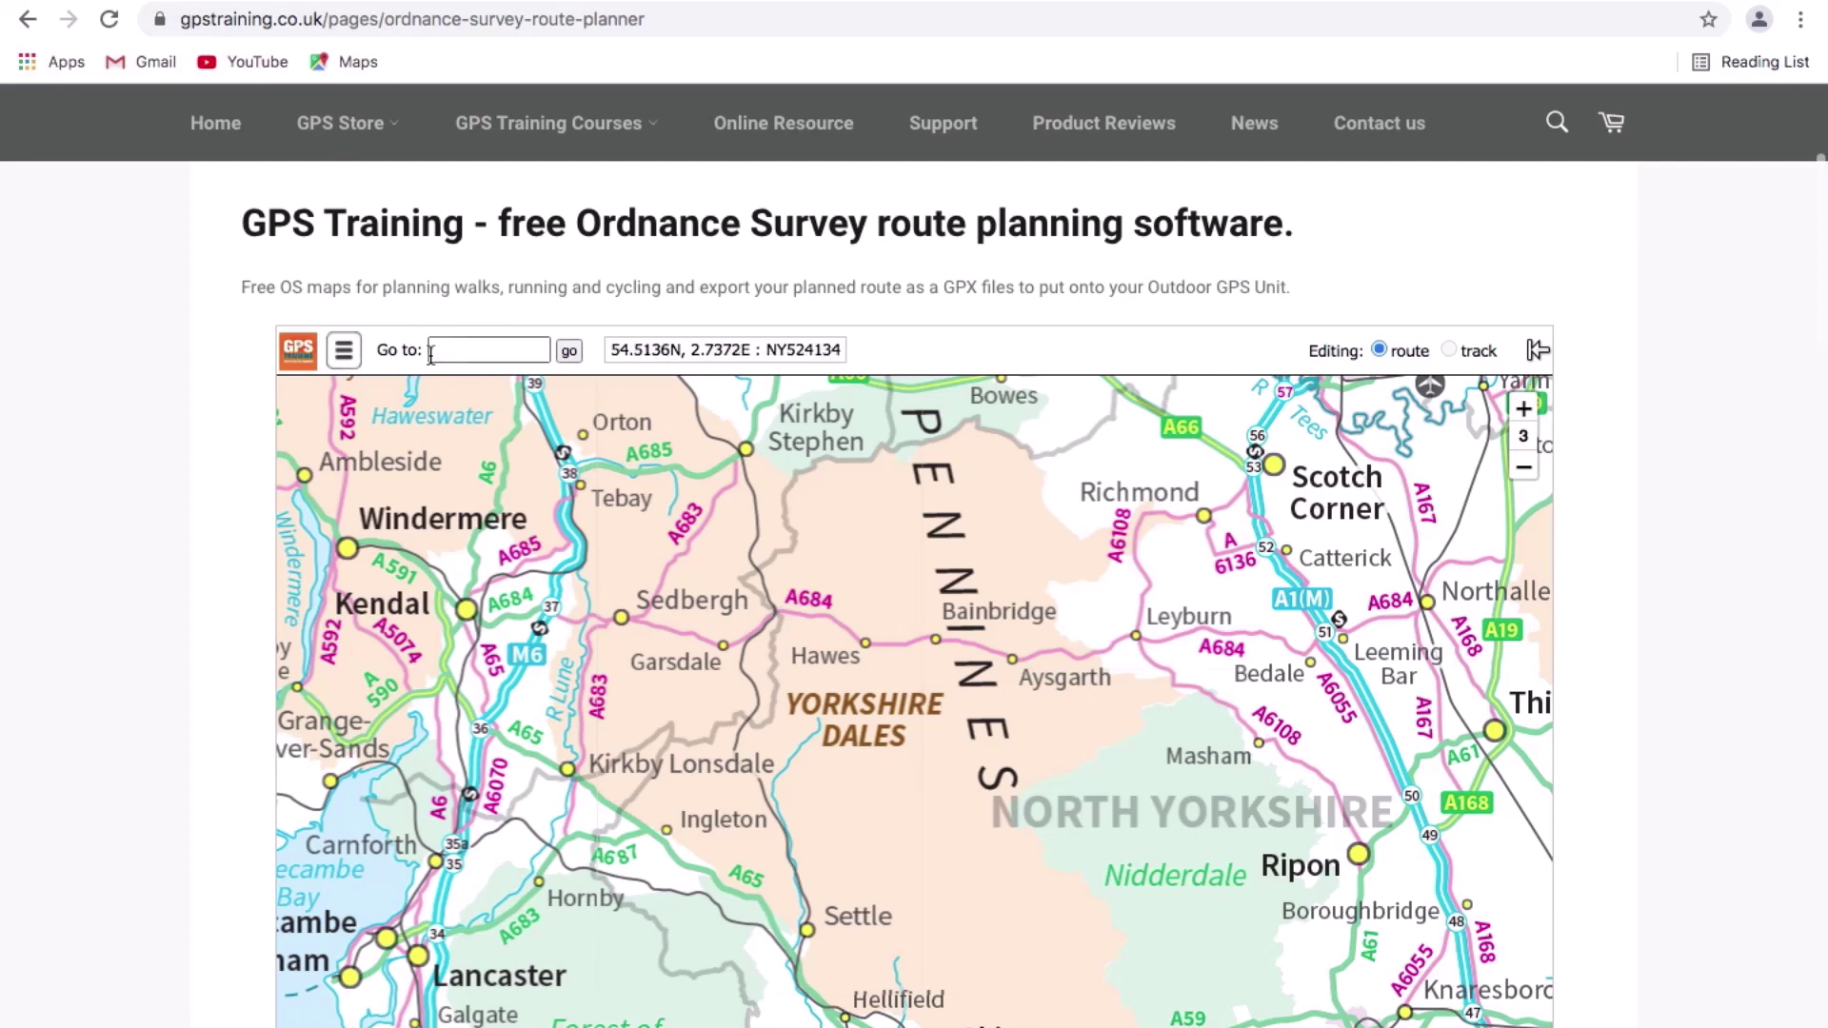
# Search 'Rot' in the Go to box and pick 'Rothbury, Northumberland (settlement)' from the results
pyautogui.click(462, 354)
pyautogui.write('Rothbury')
pyautogui.click(568, 352)
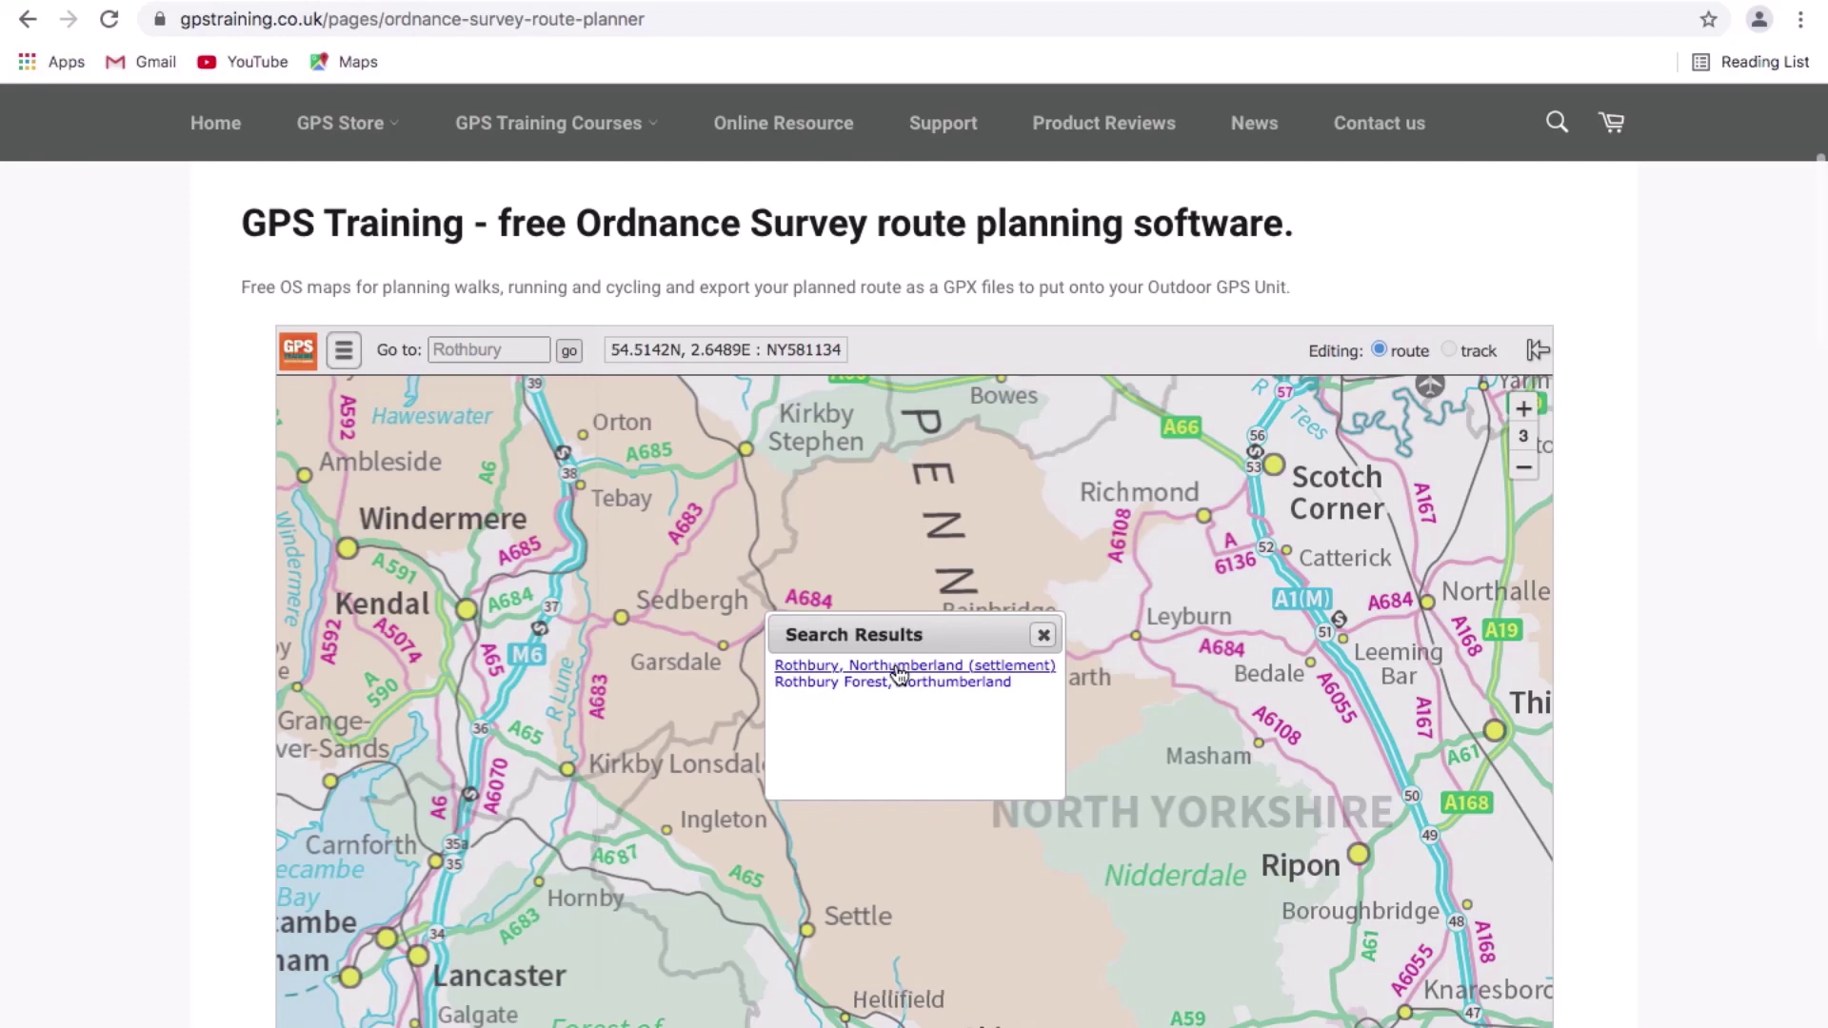
pyautogui.click(898, 666)
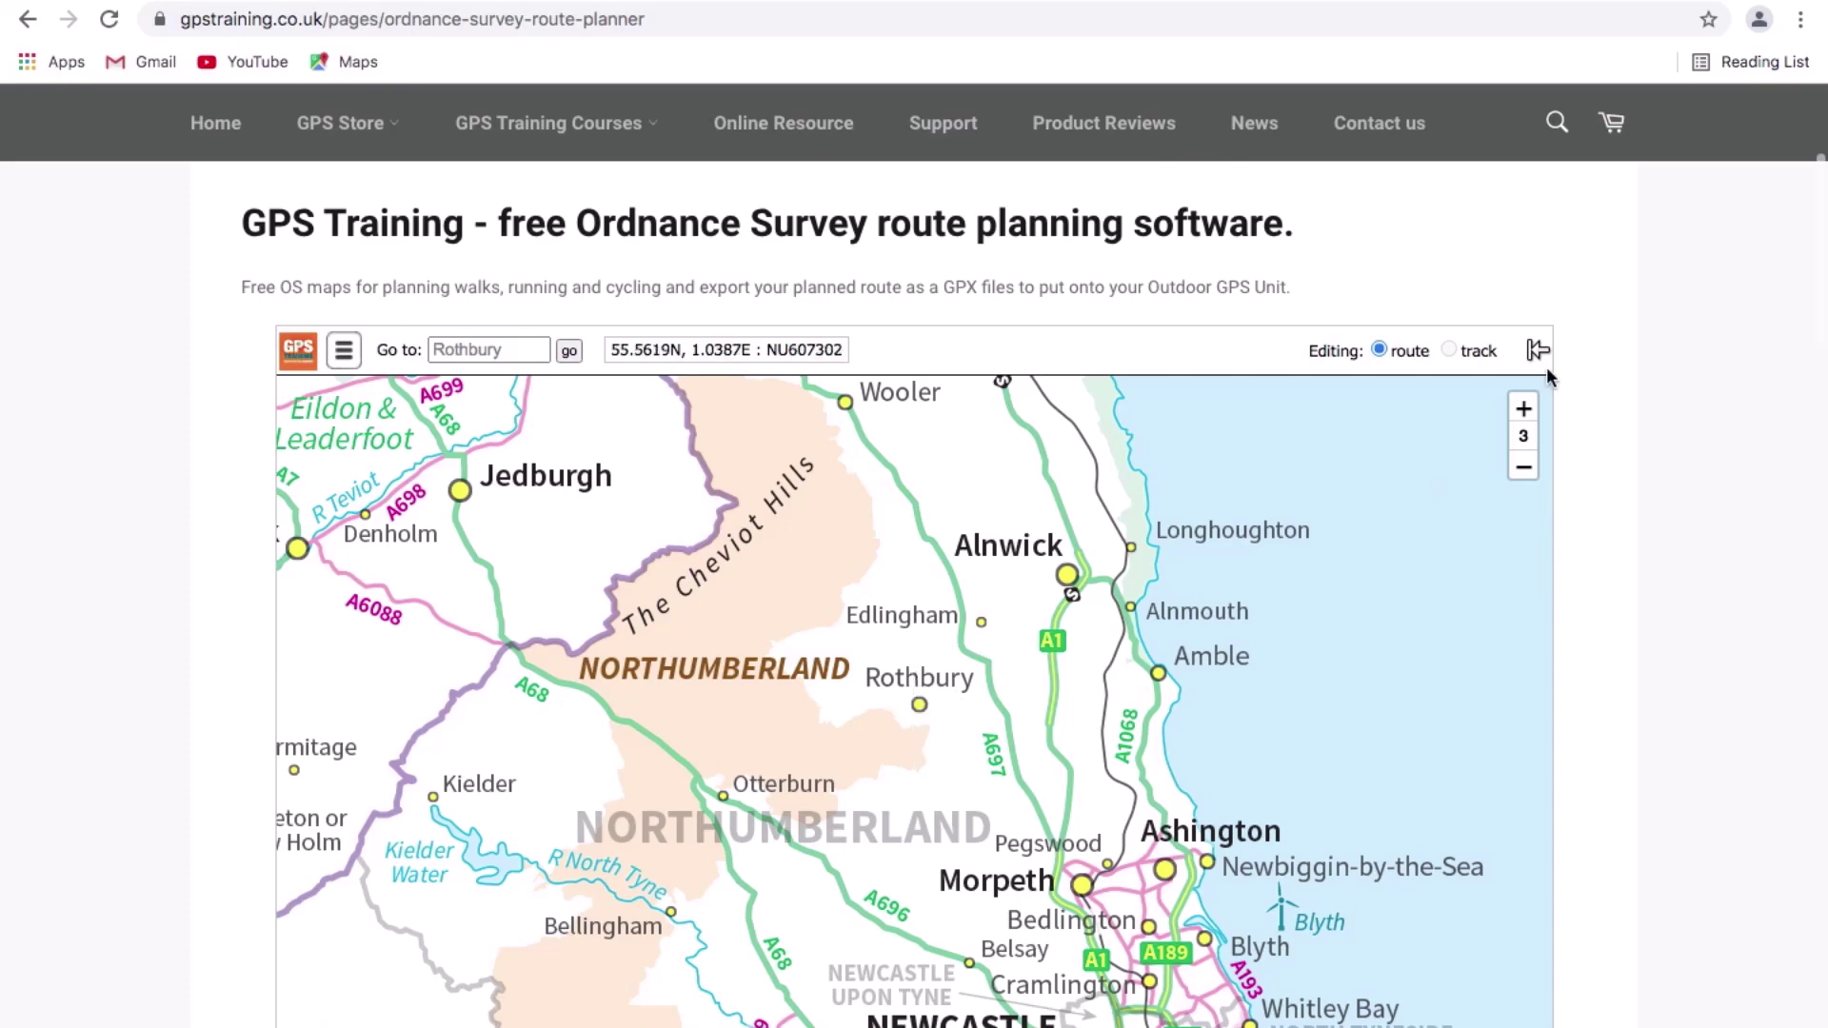
# Zoom in three levels on Rothbury and clear 'Rothbury' from the Go to box
pyautogui.click(1524, 407)
pyautogui.click(1524, 407)
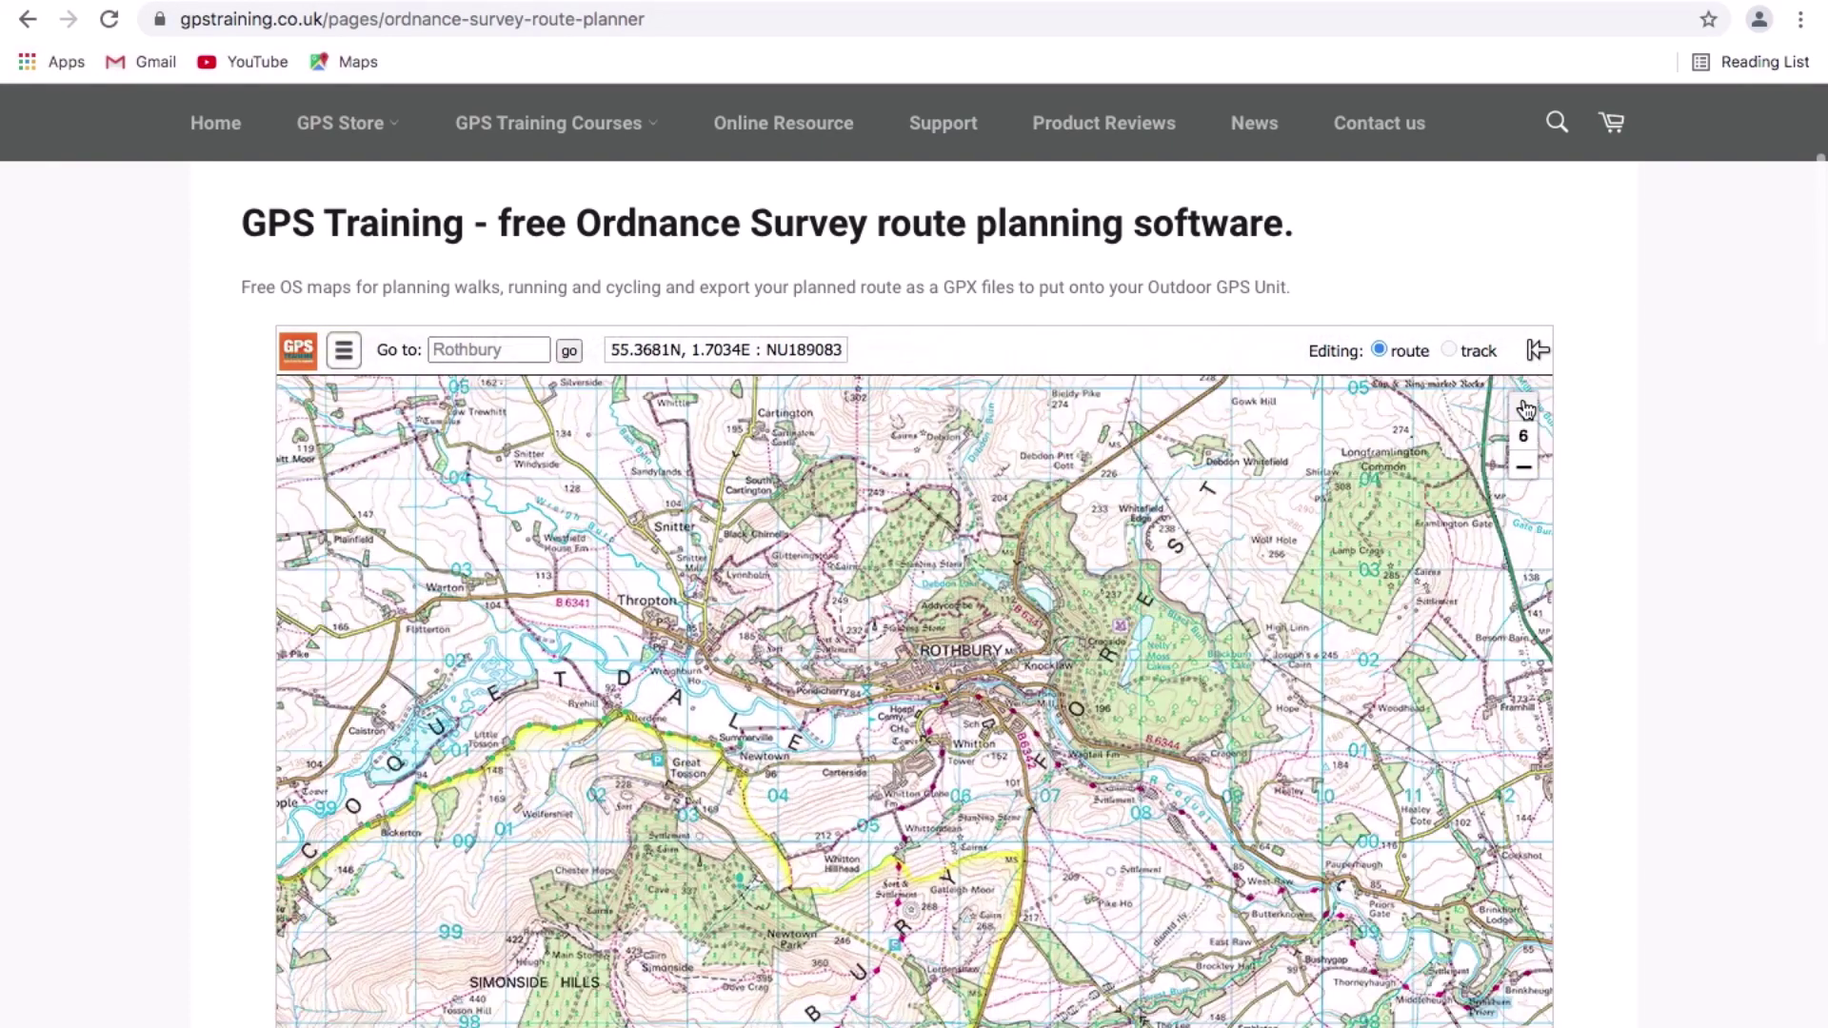
pyautogui.click(1524, 408)
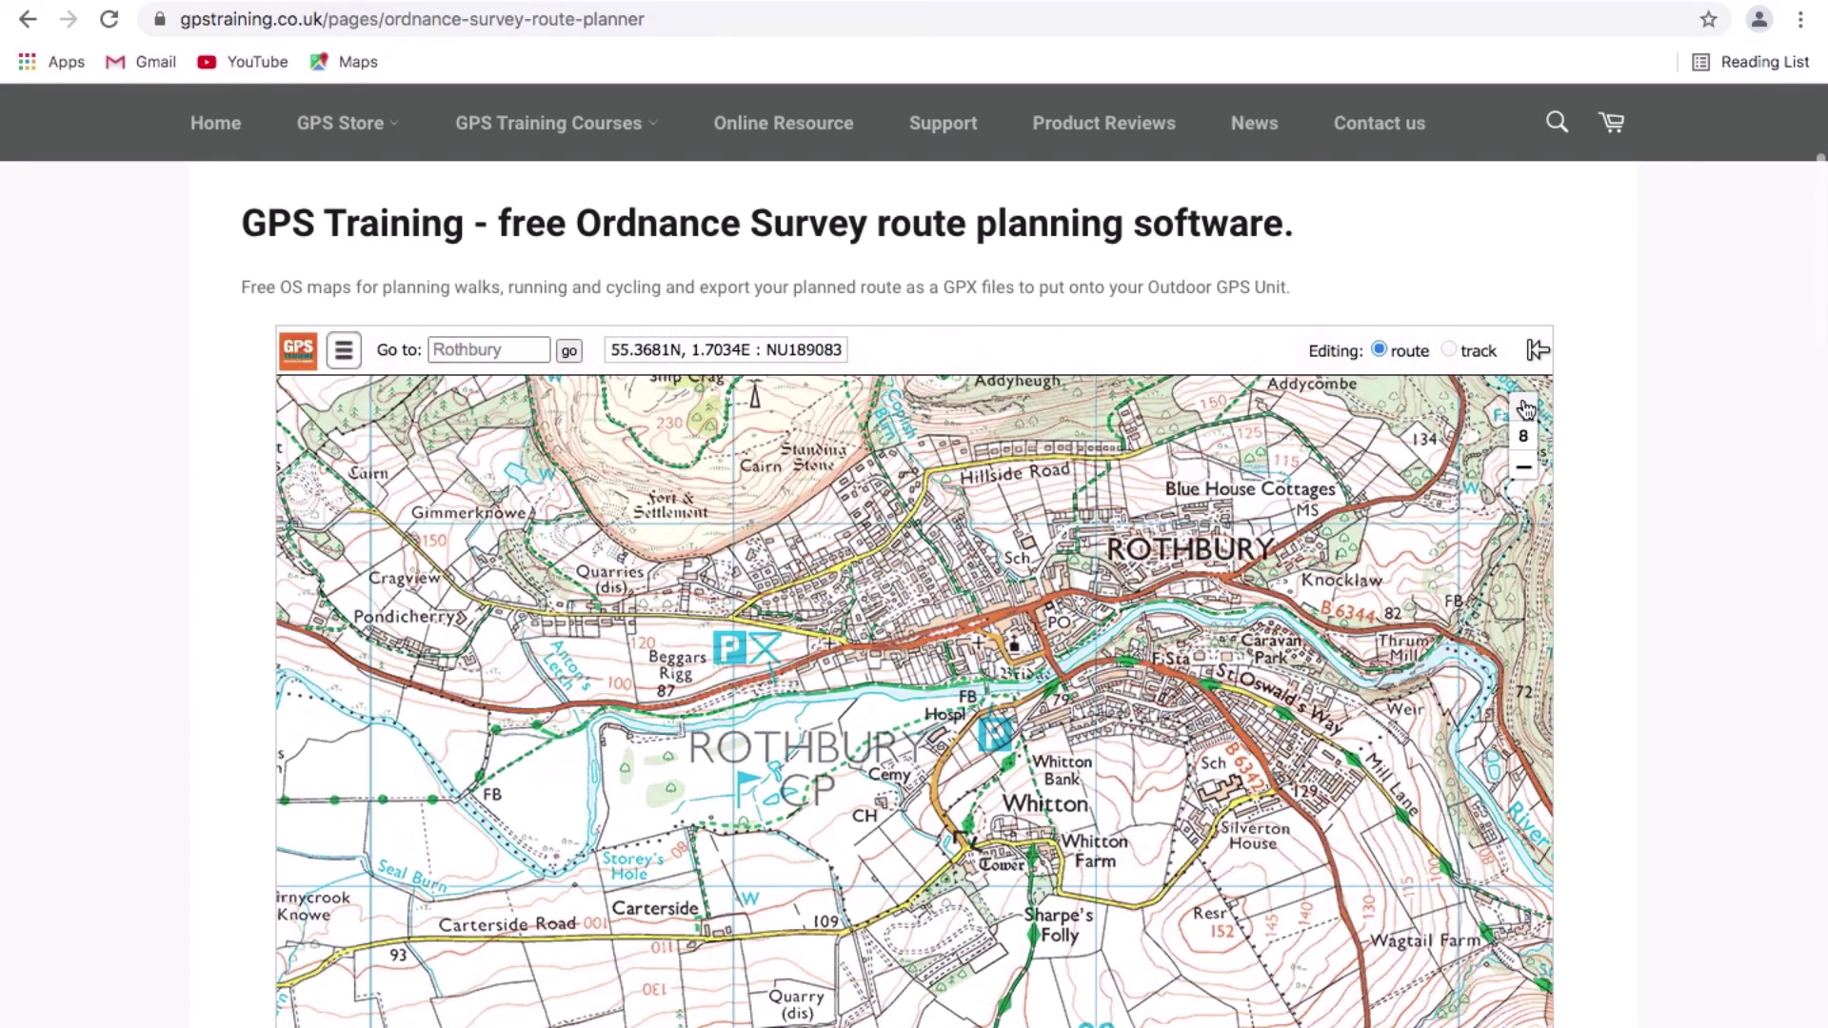
pyautogui.doubleClick(527, 353)
pyautogui.press('BackSpace')
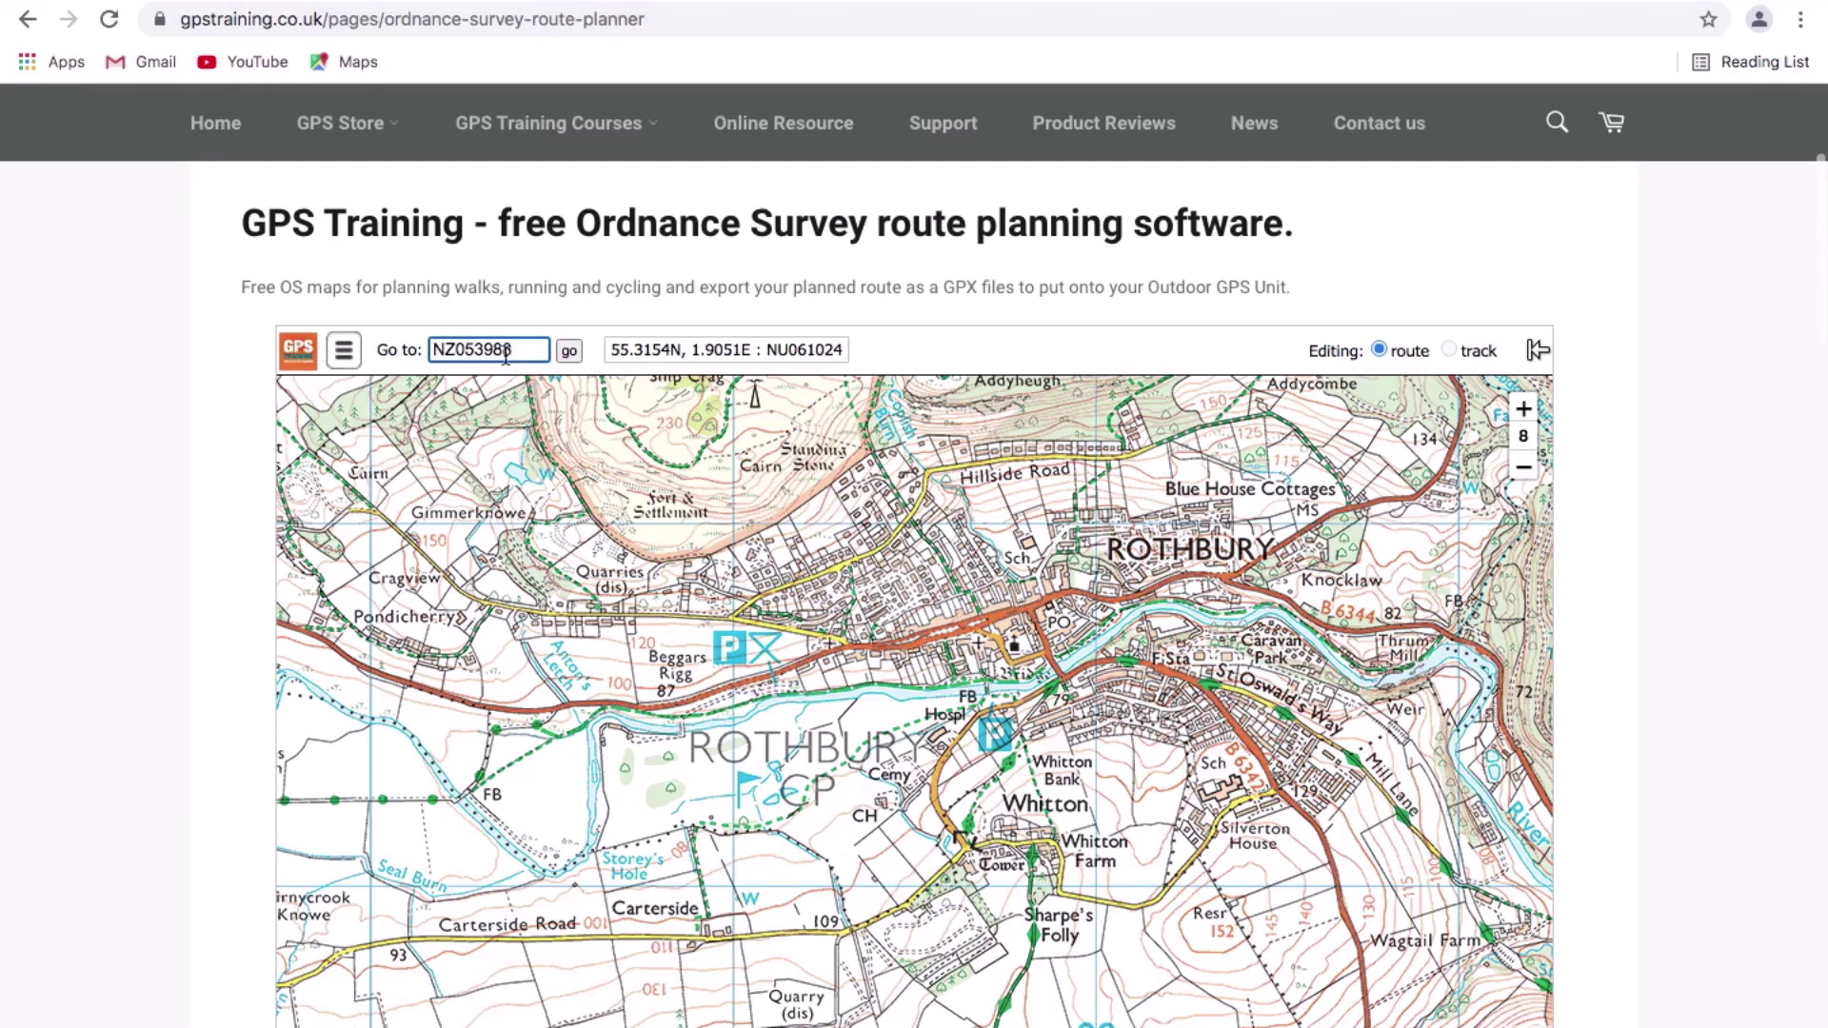
# Go to grid reference NZ053988 by Lordenshaw car park and zoom to level 9
pyautogui.click(569, 352)
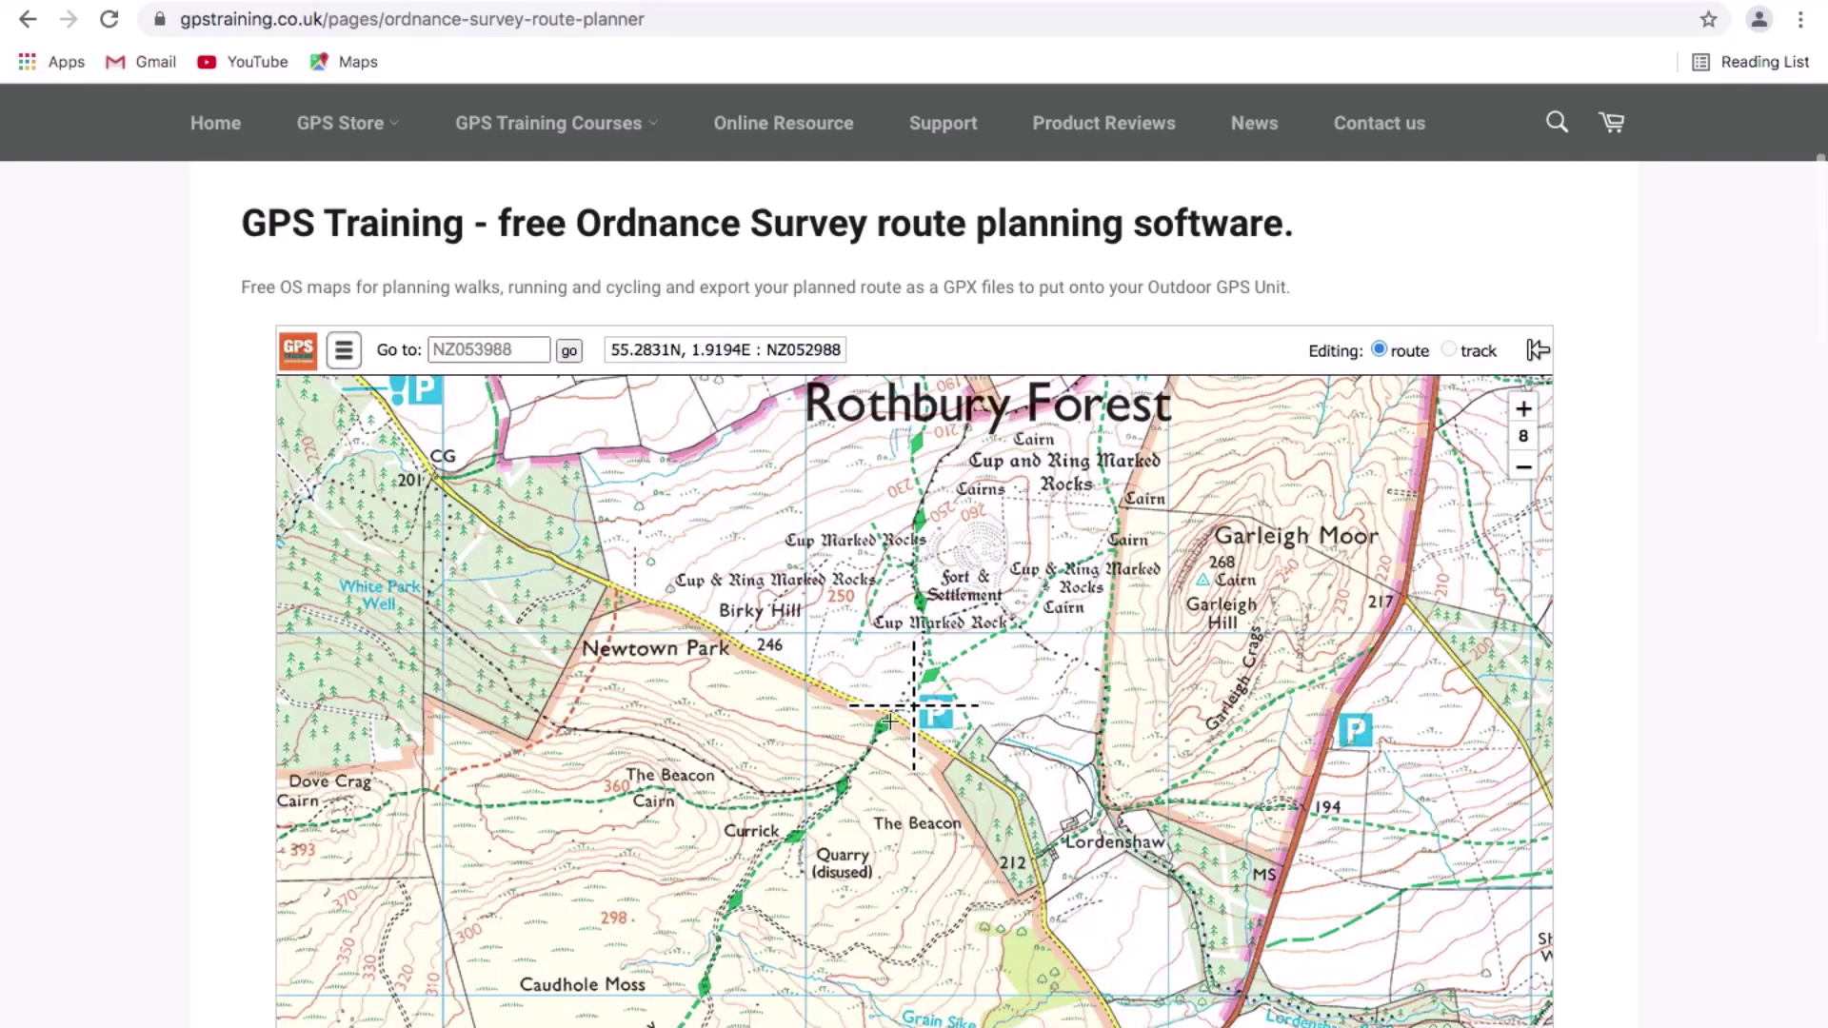
pyautogui.scroll(-1, 932, 726)
pyautogui.scroll(1, 931, 726)
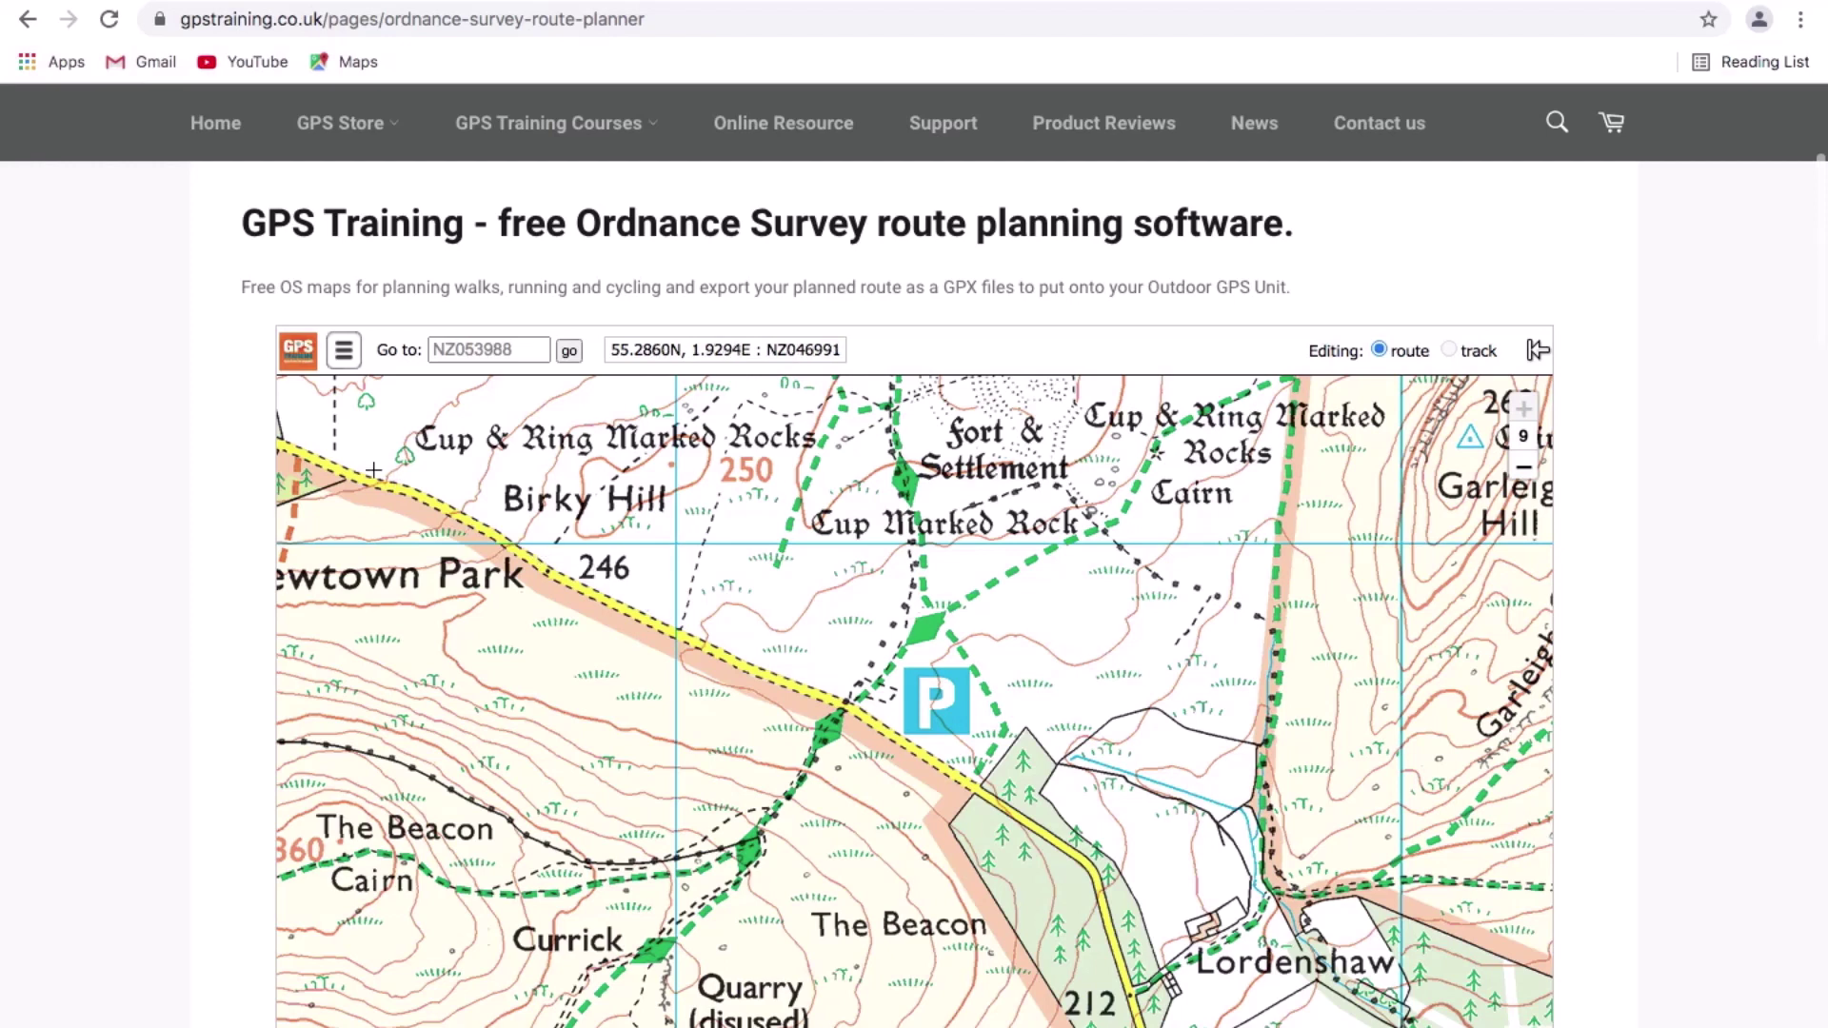
# Hide and reshow the toolbar, then open the menu with Load GPX file, Help and About
pyautogui.click(298, 359)
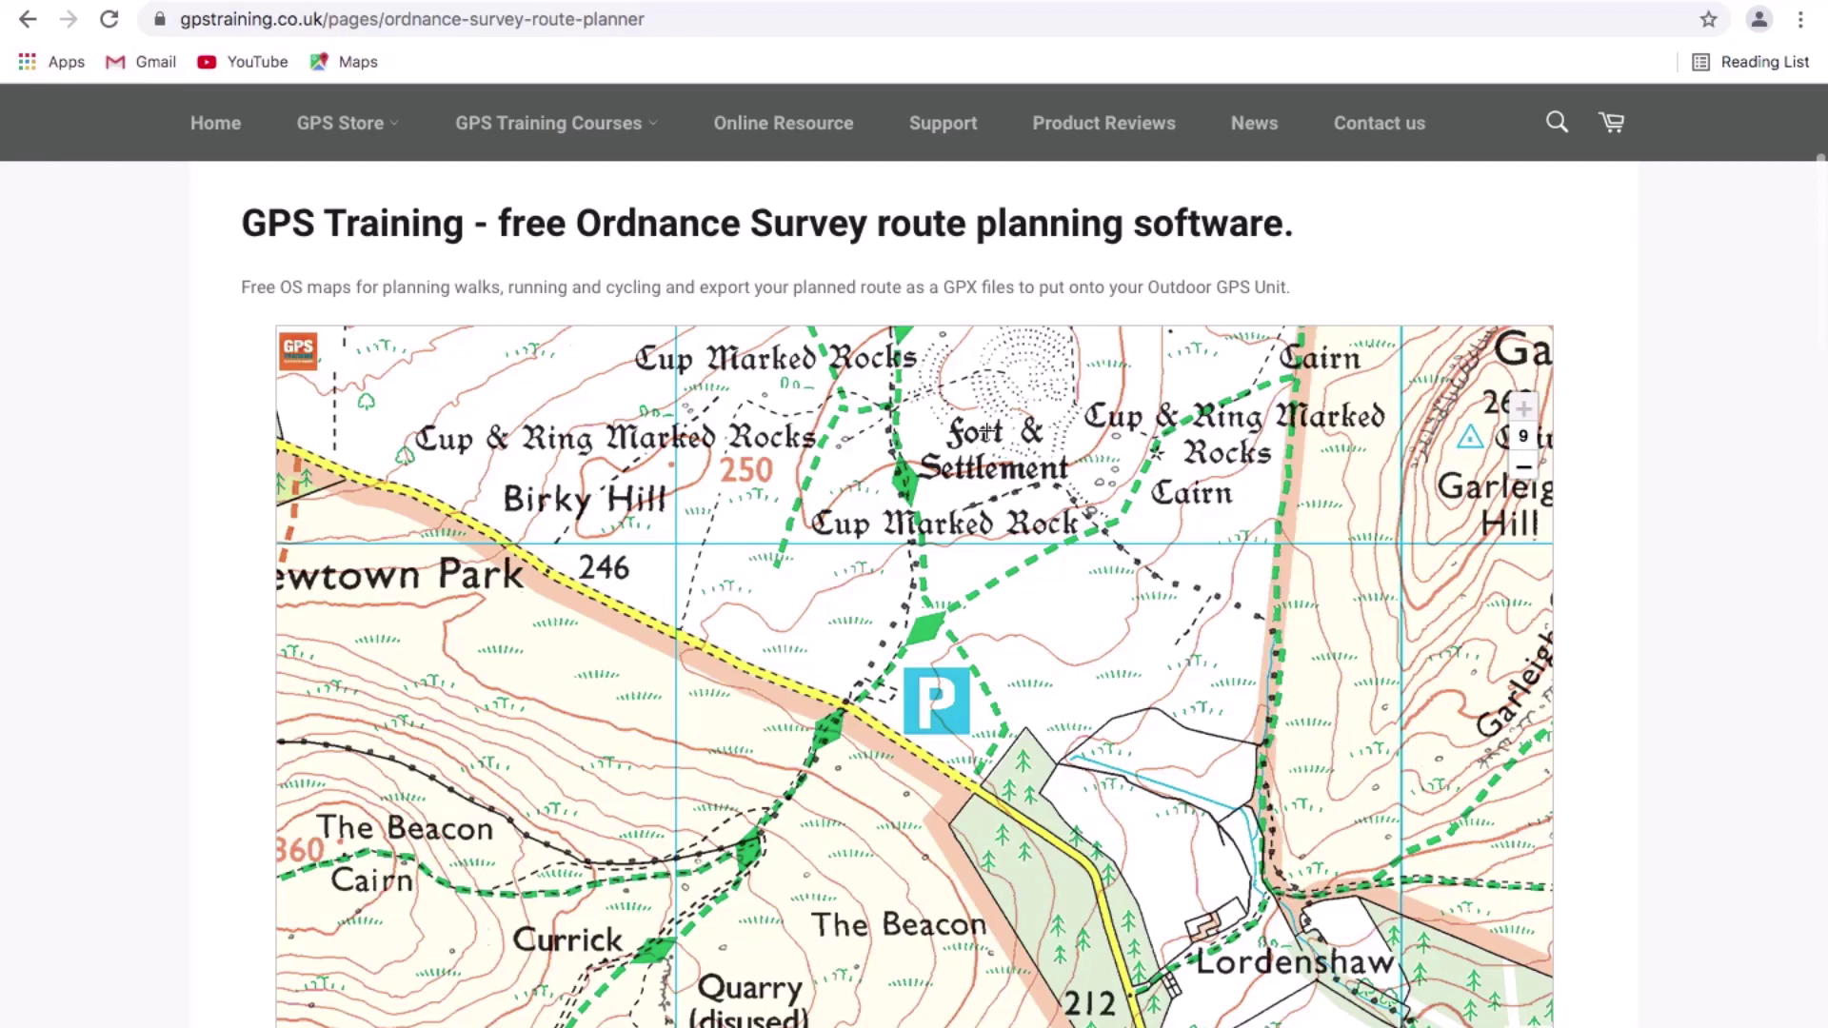
pyautogui.click(304, 362)
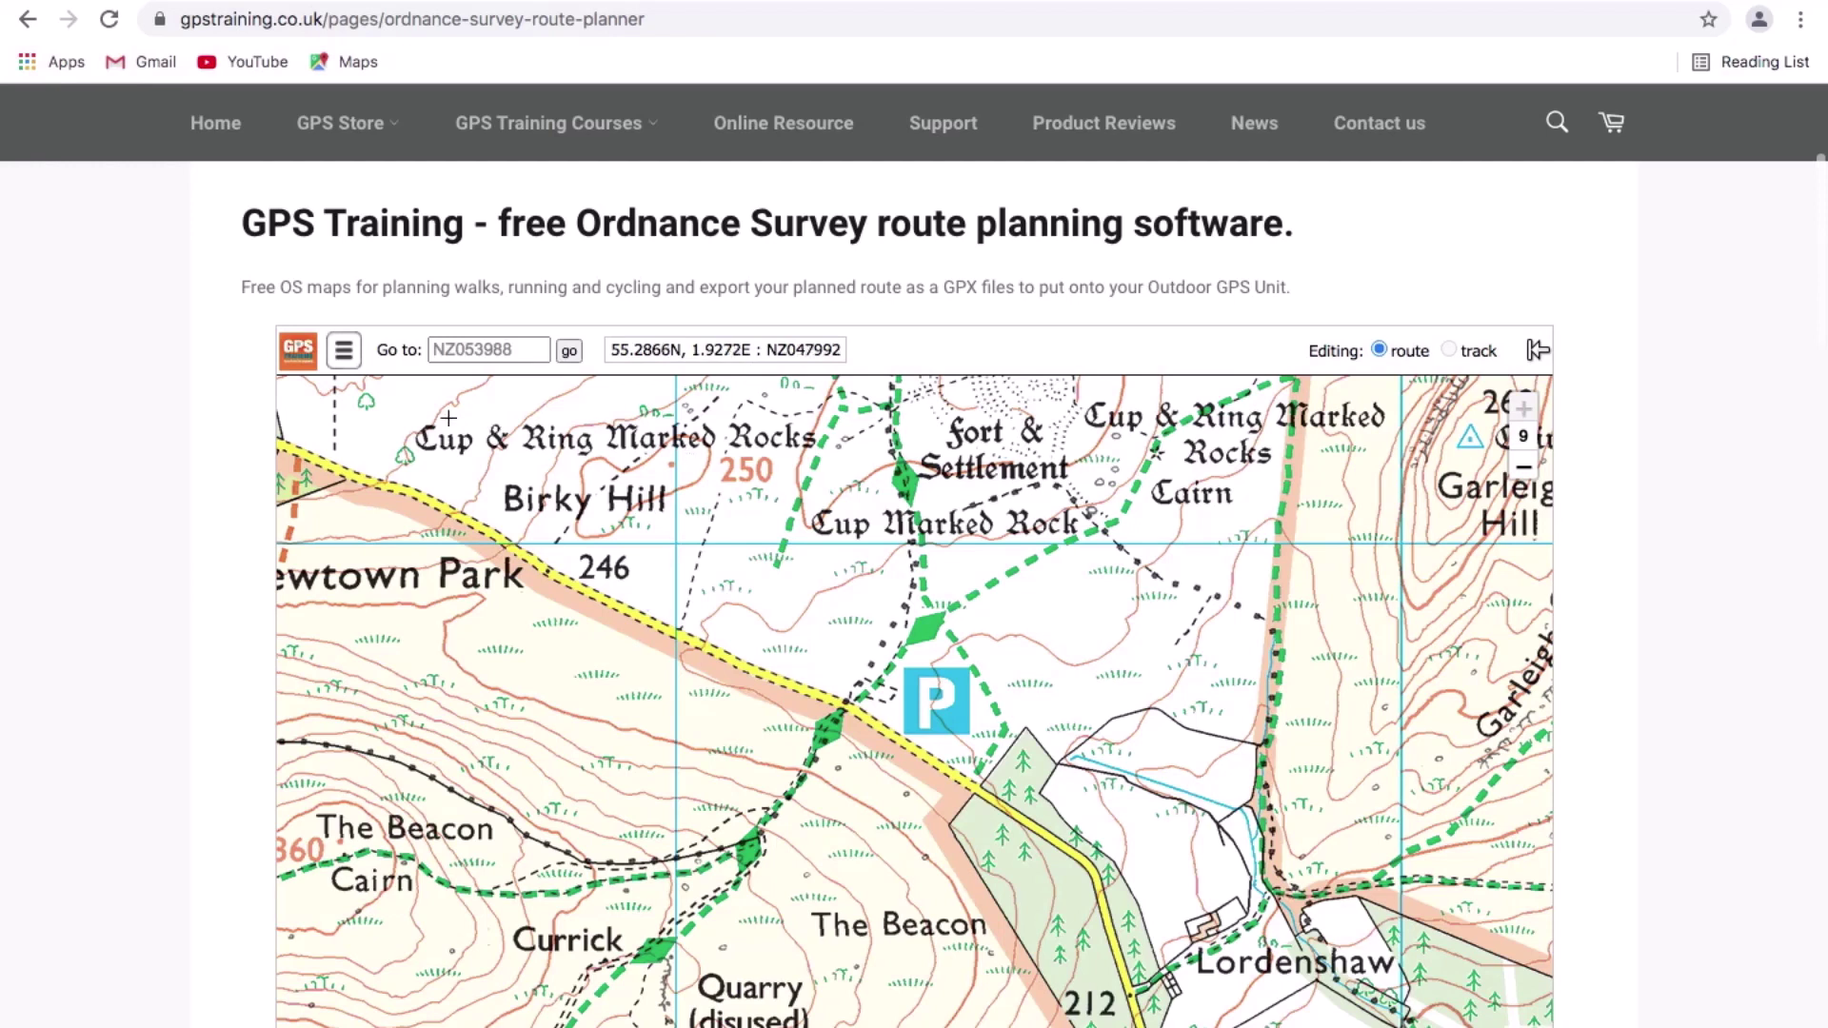
pyautogui.click(343, 354)
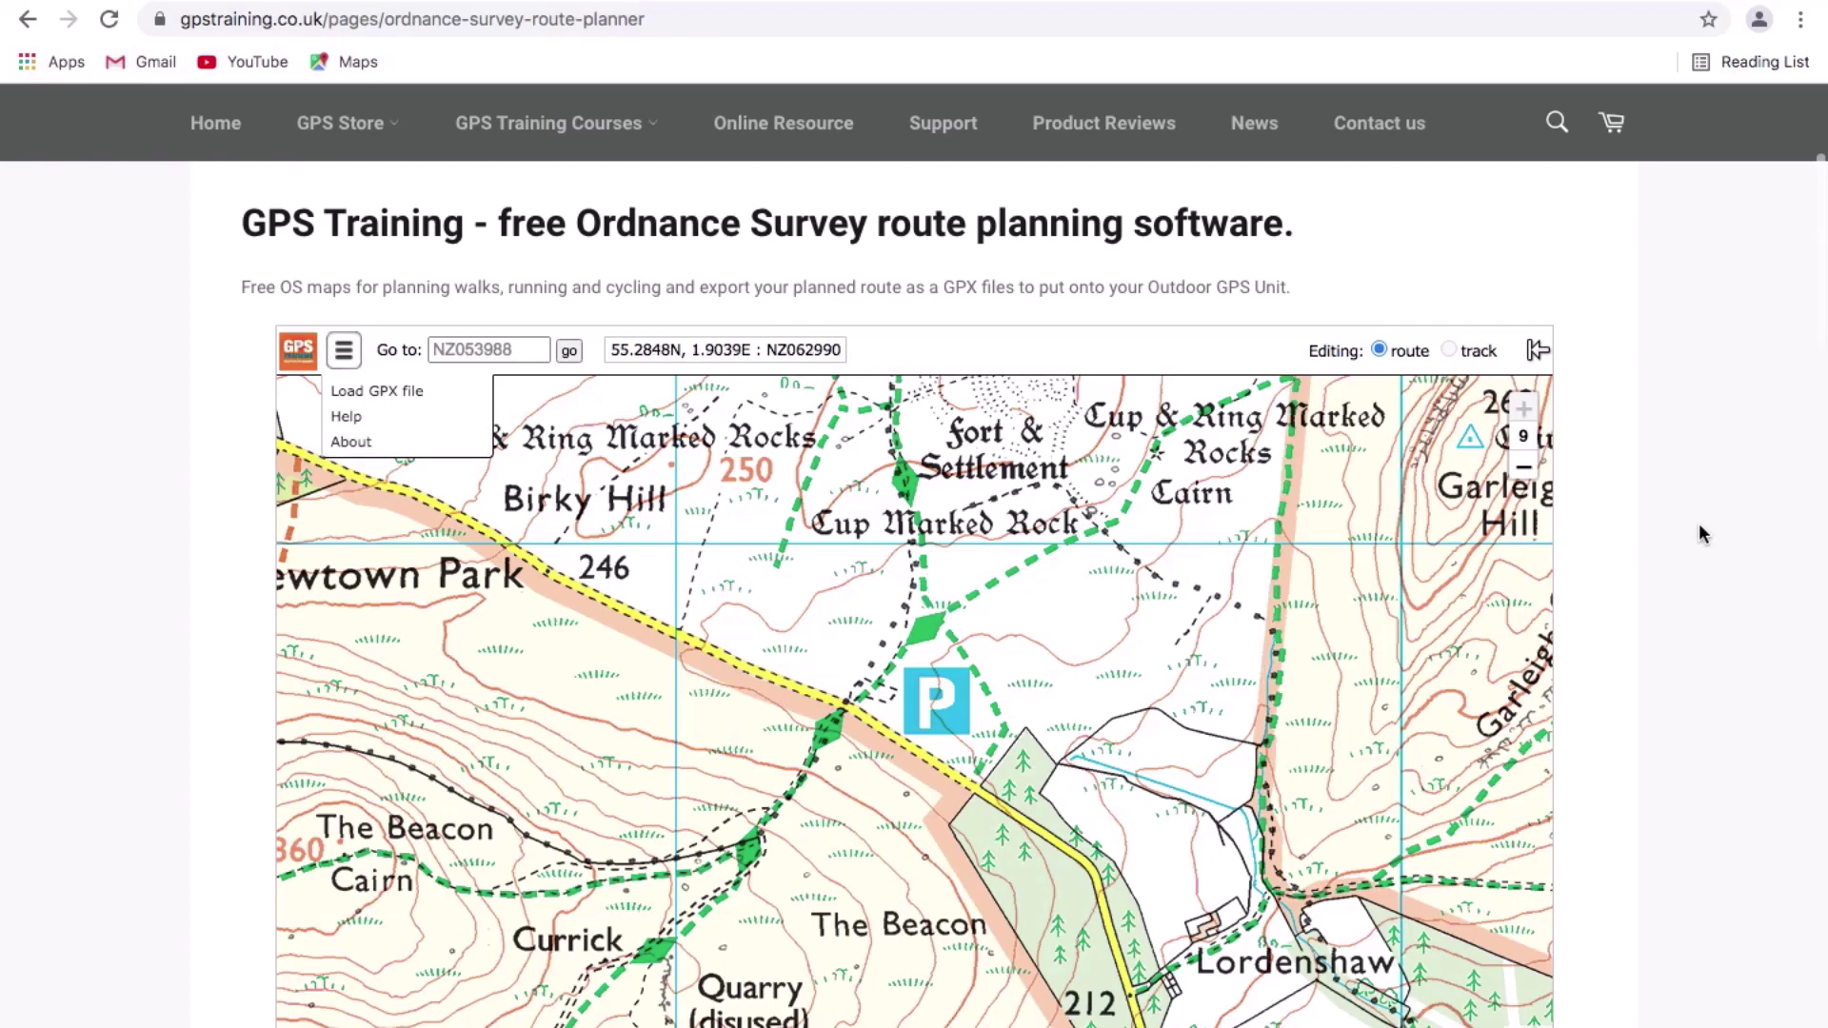
# Zoom out to level 7 showing Lordenshaw, Garleigh Moor, Whitton and Spylaw
pyautogui.scroll(-1, 1698, 522)
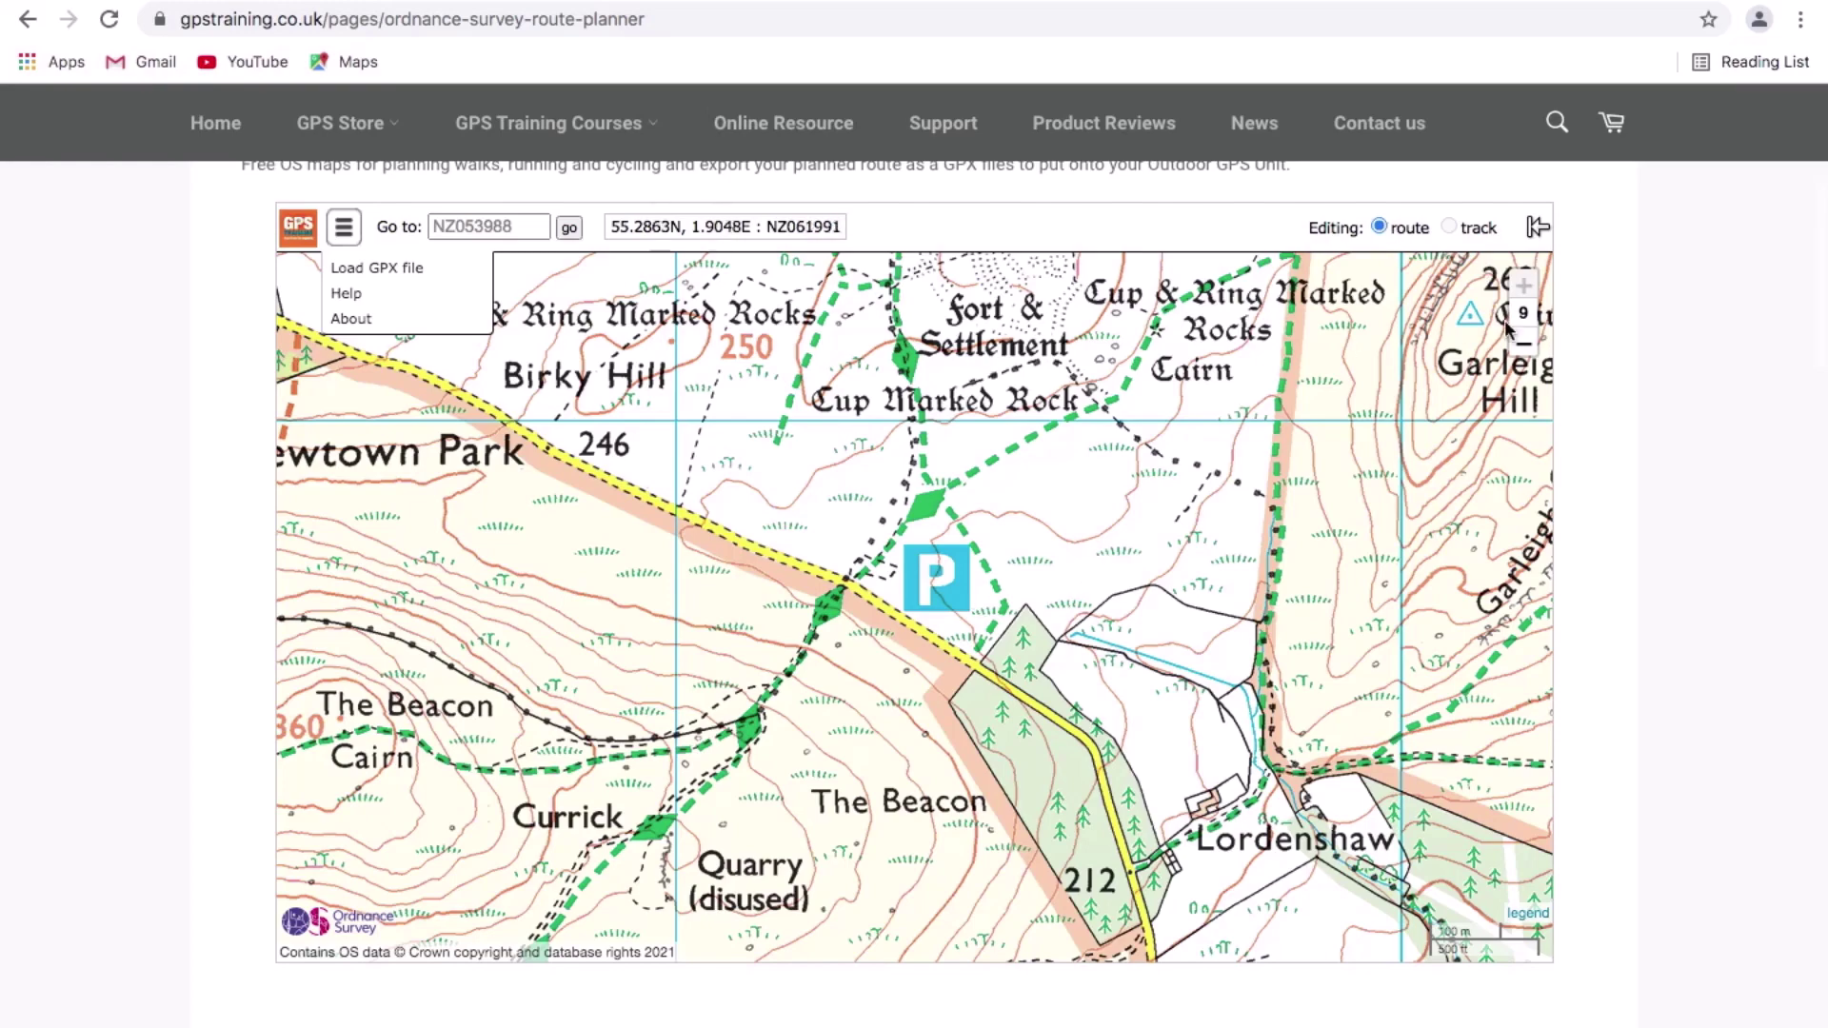
pyautogui.click(1522, 344)
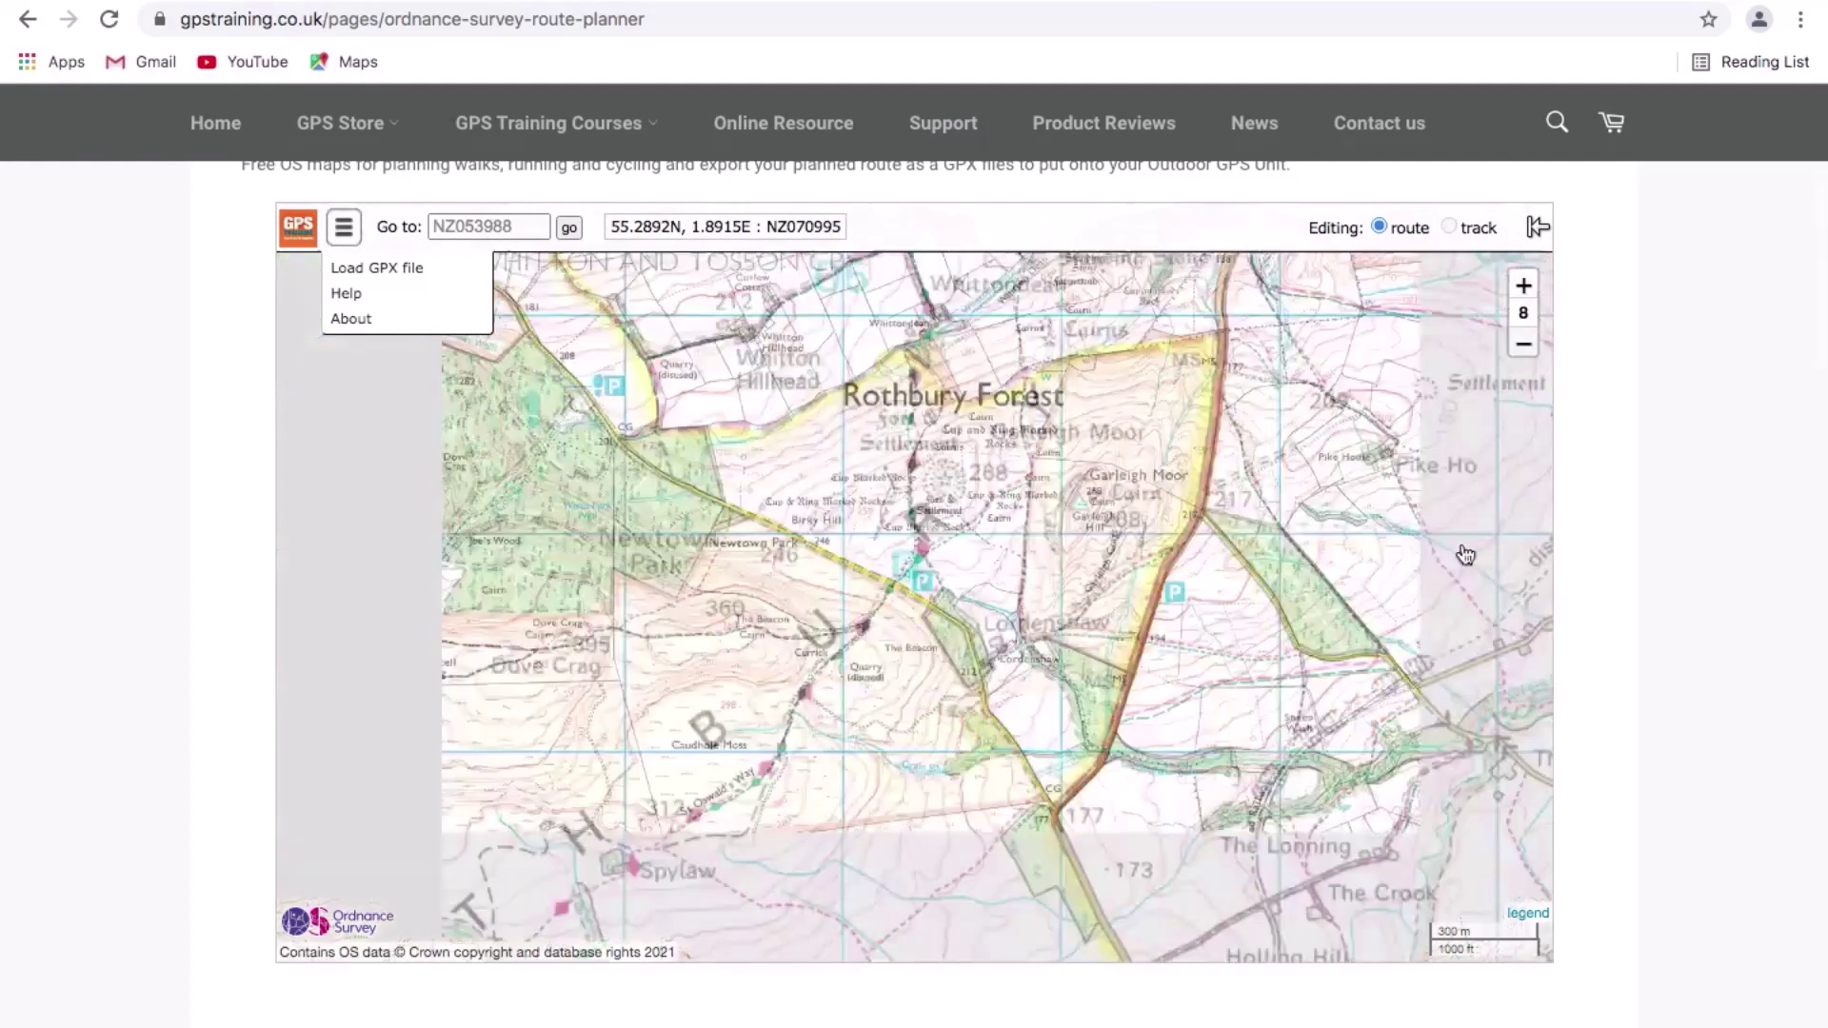
pyautogui.scroll(-1, 1465, 555)
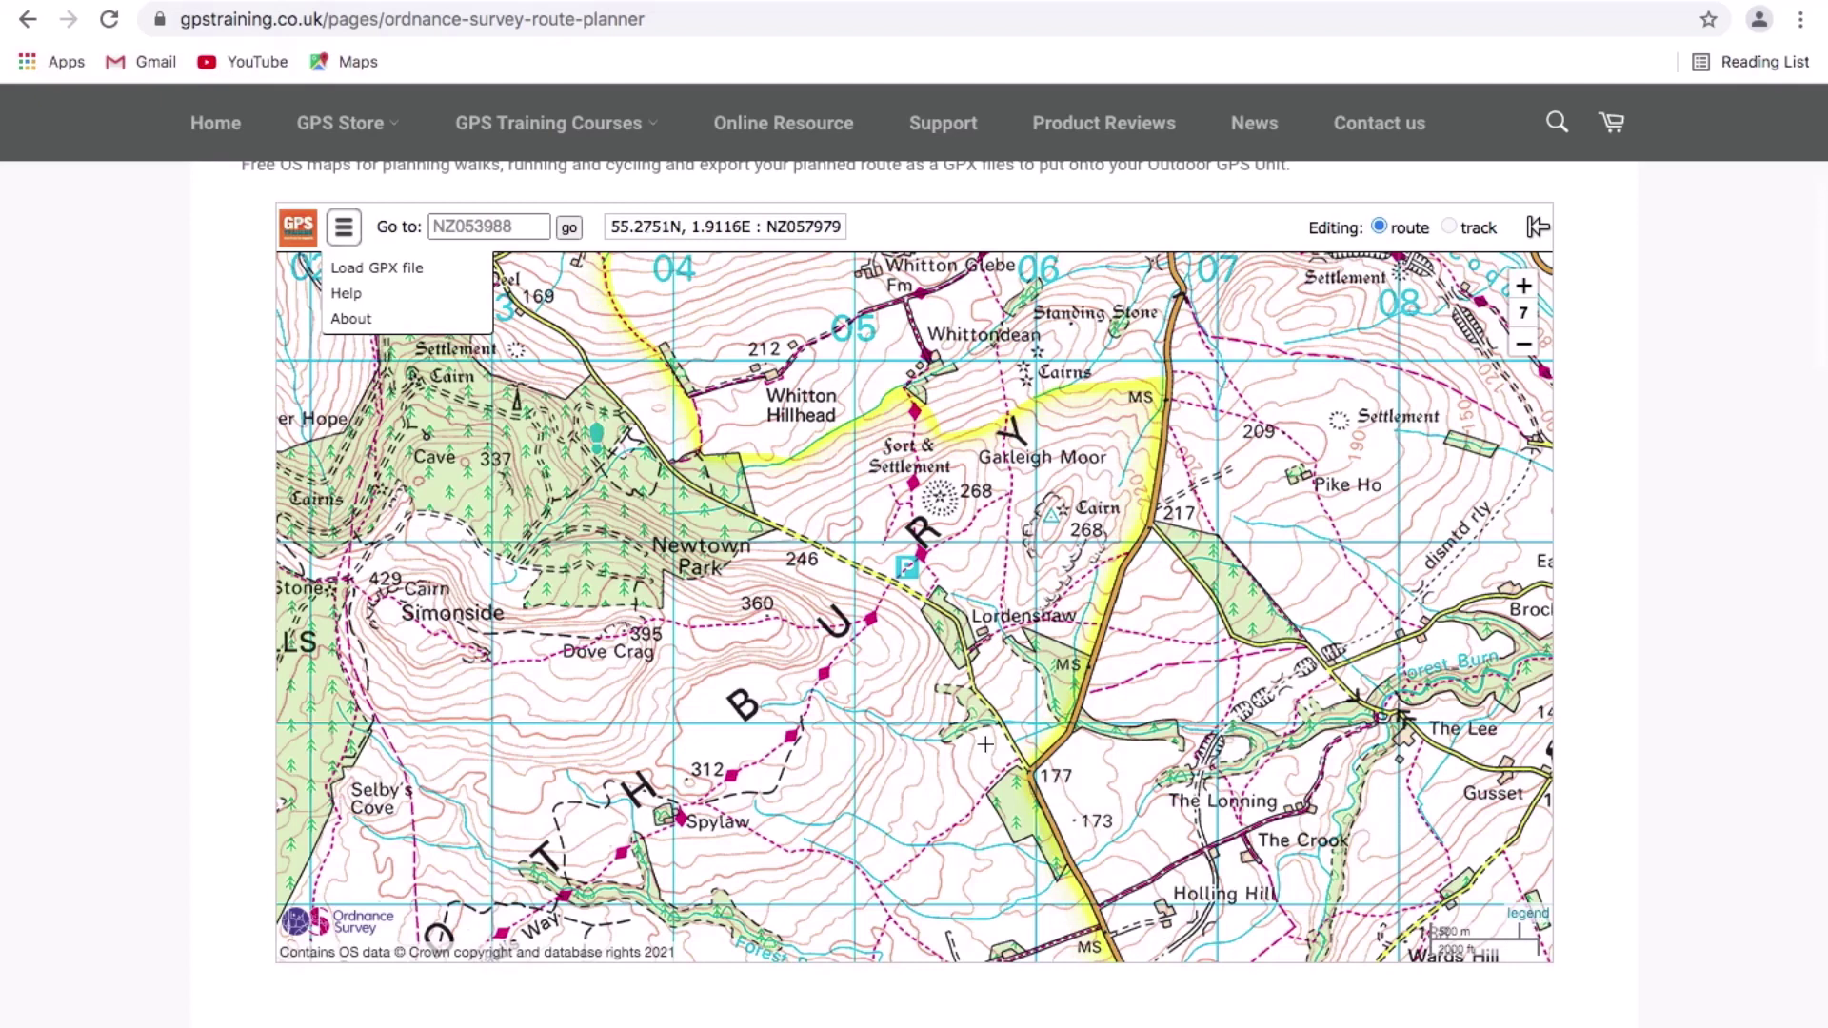
pyautogui.click(1528, 916)
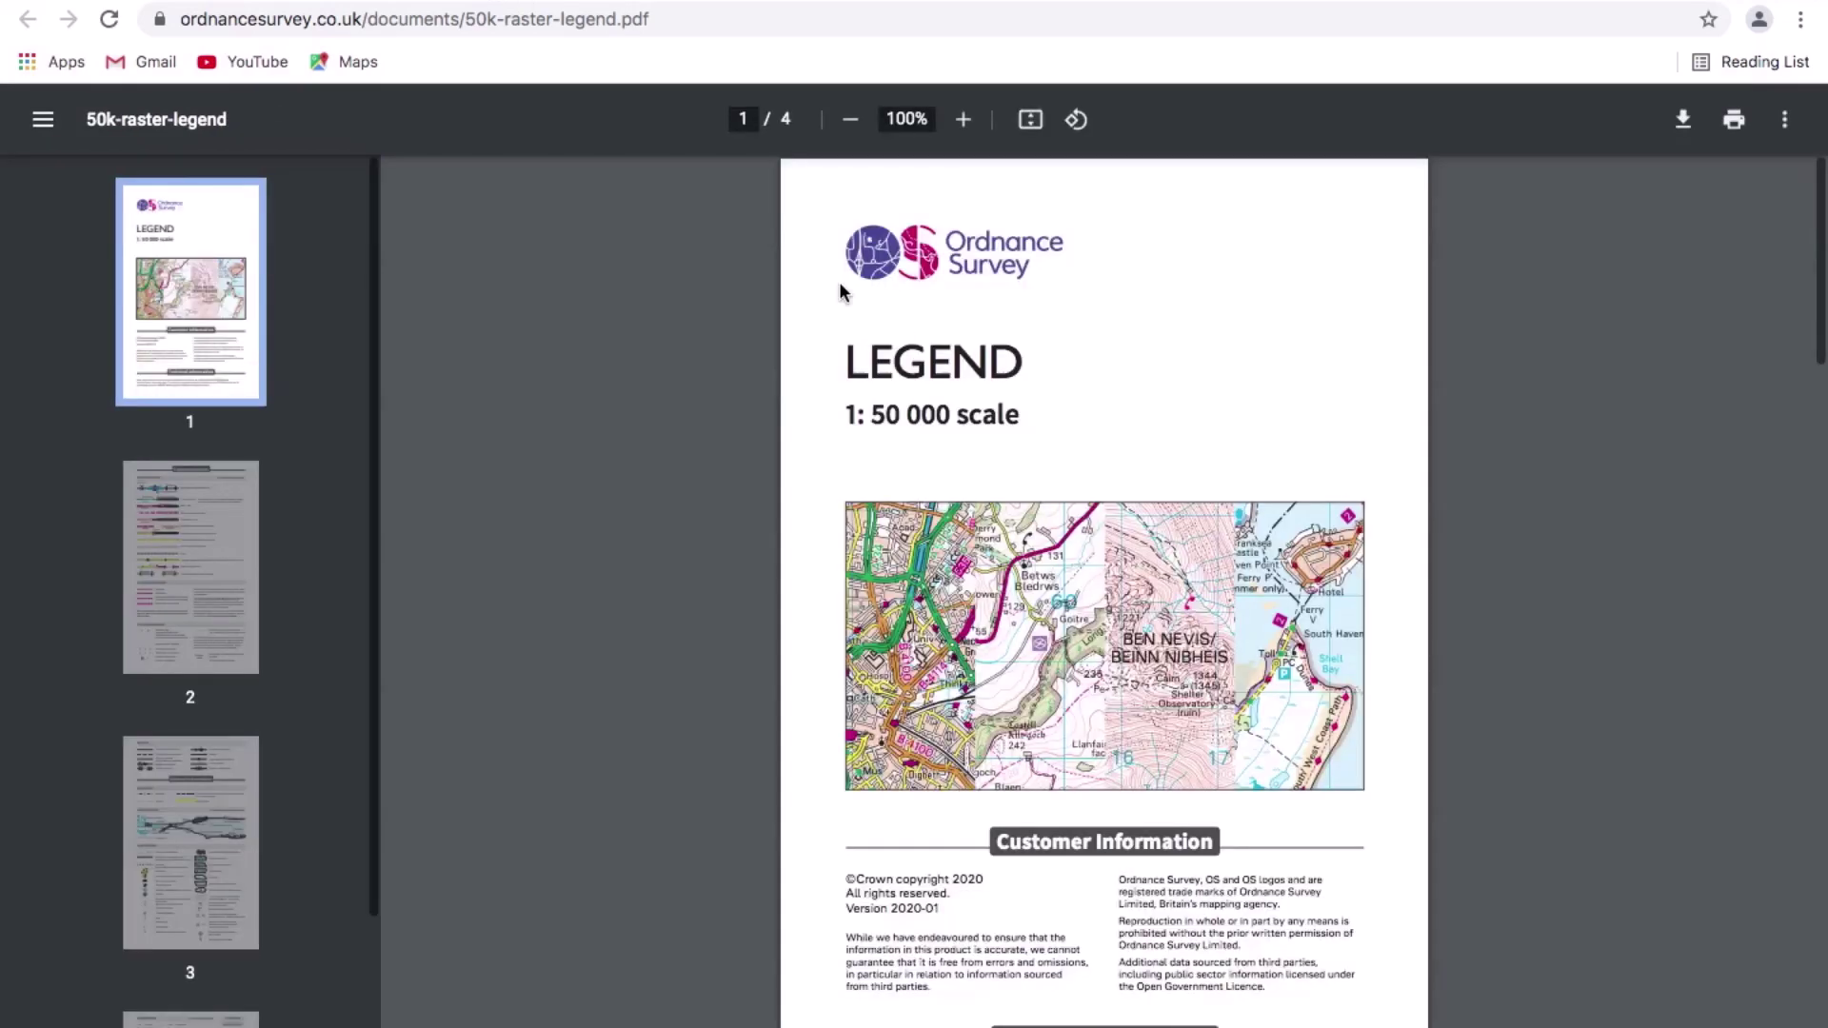
pyautogui.scroll(-8, 1023, 531)
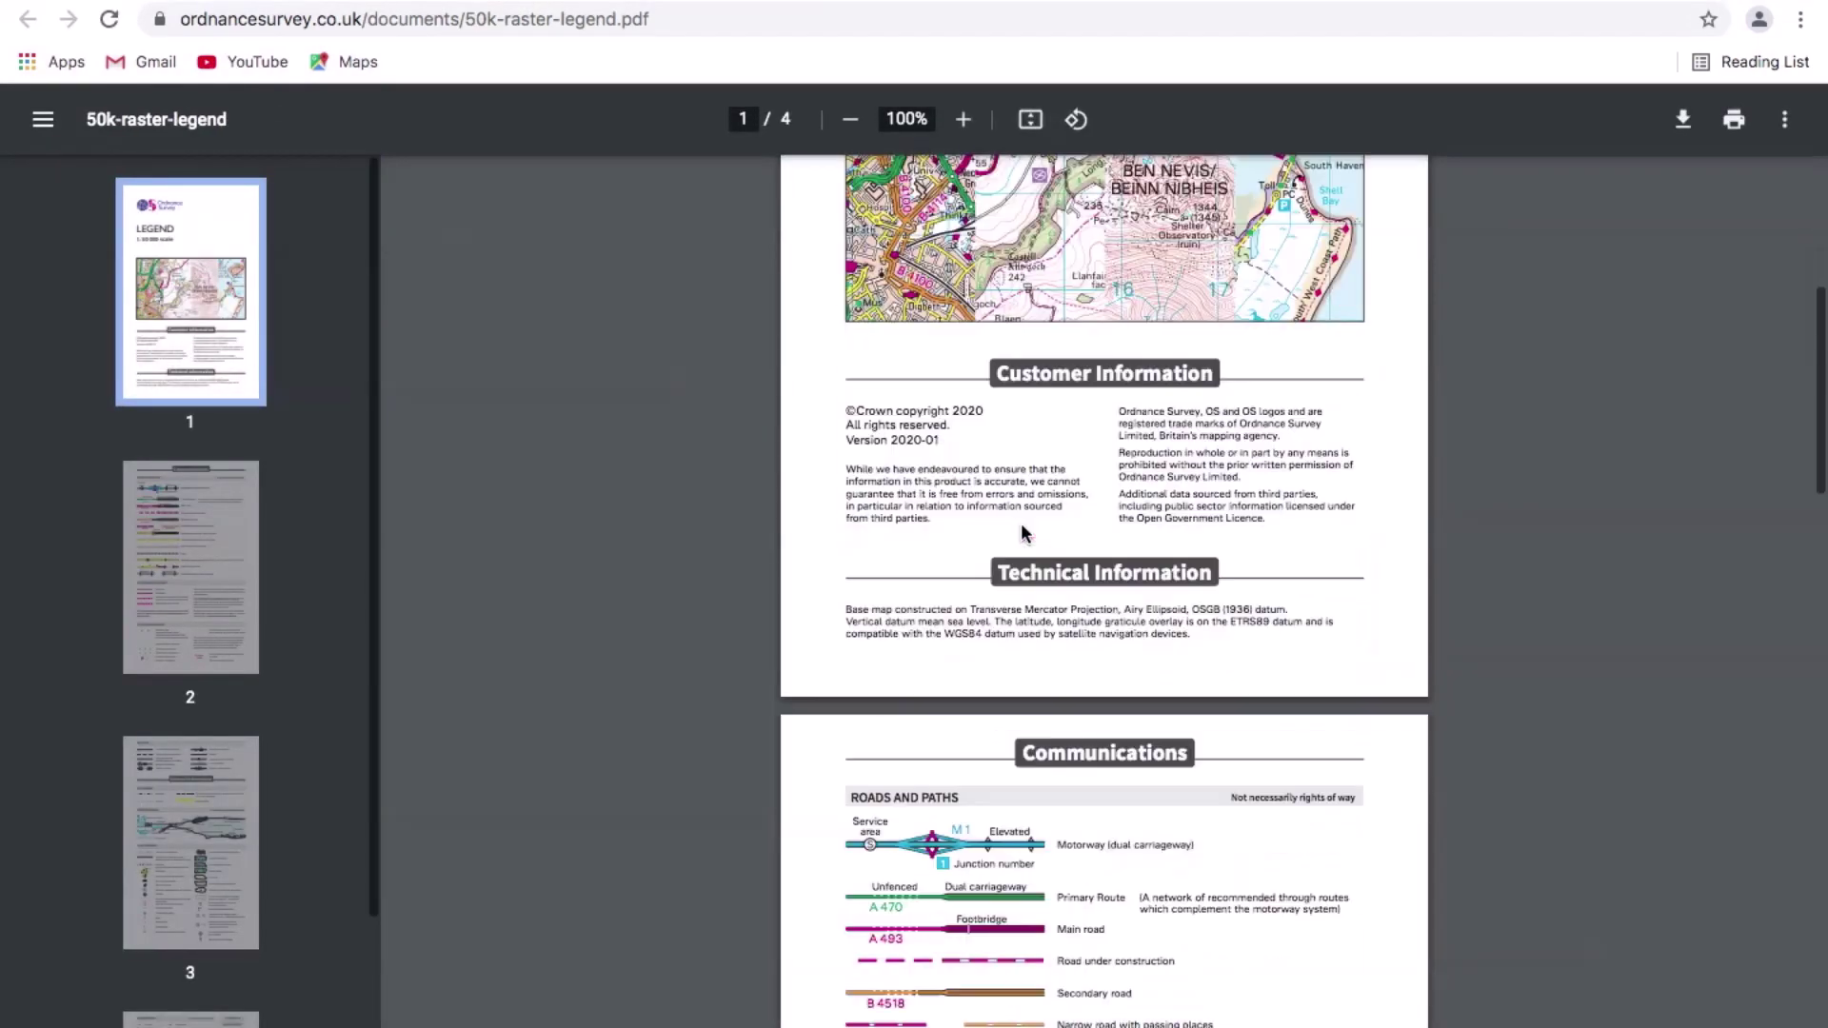
pyautogui.scroll(-11, 1023, 531)
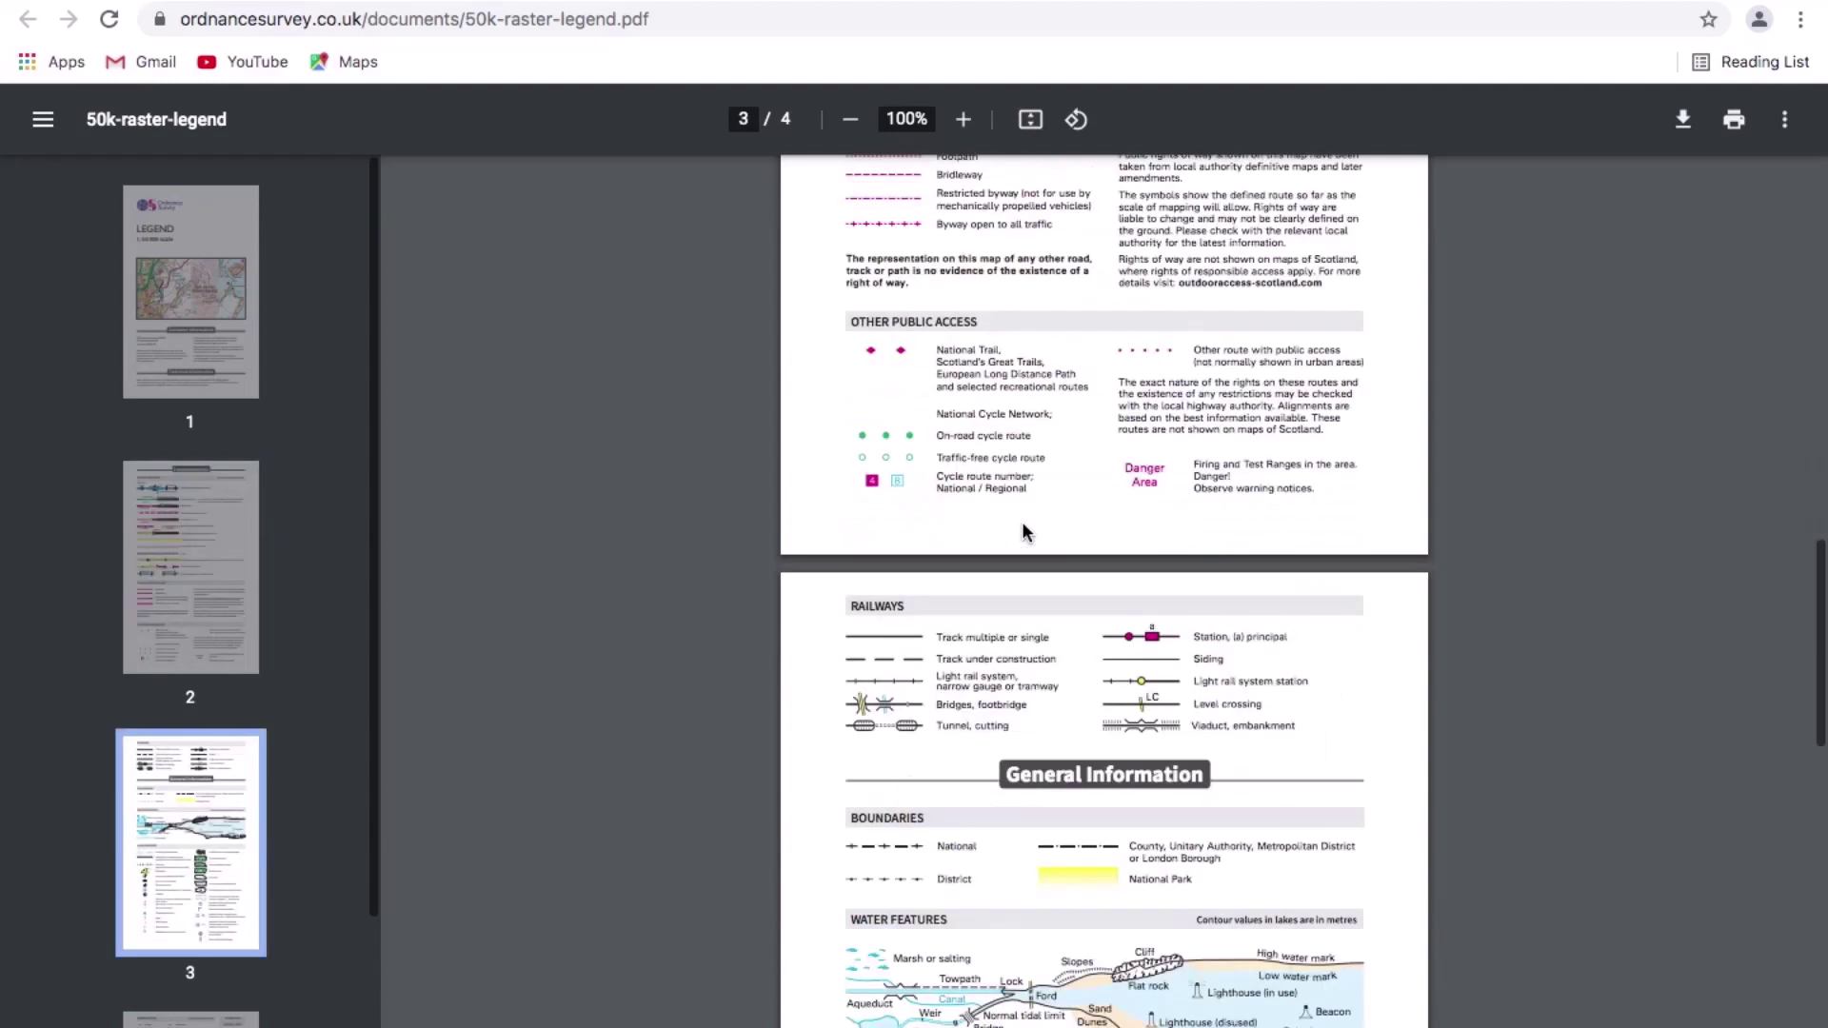
pyautogui.scroll(-4, 1024, 531)
pyautogui.scroll(-1, 1024, 531)
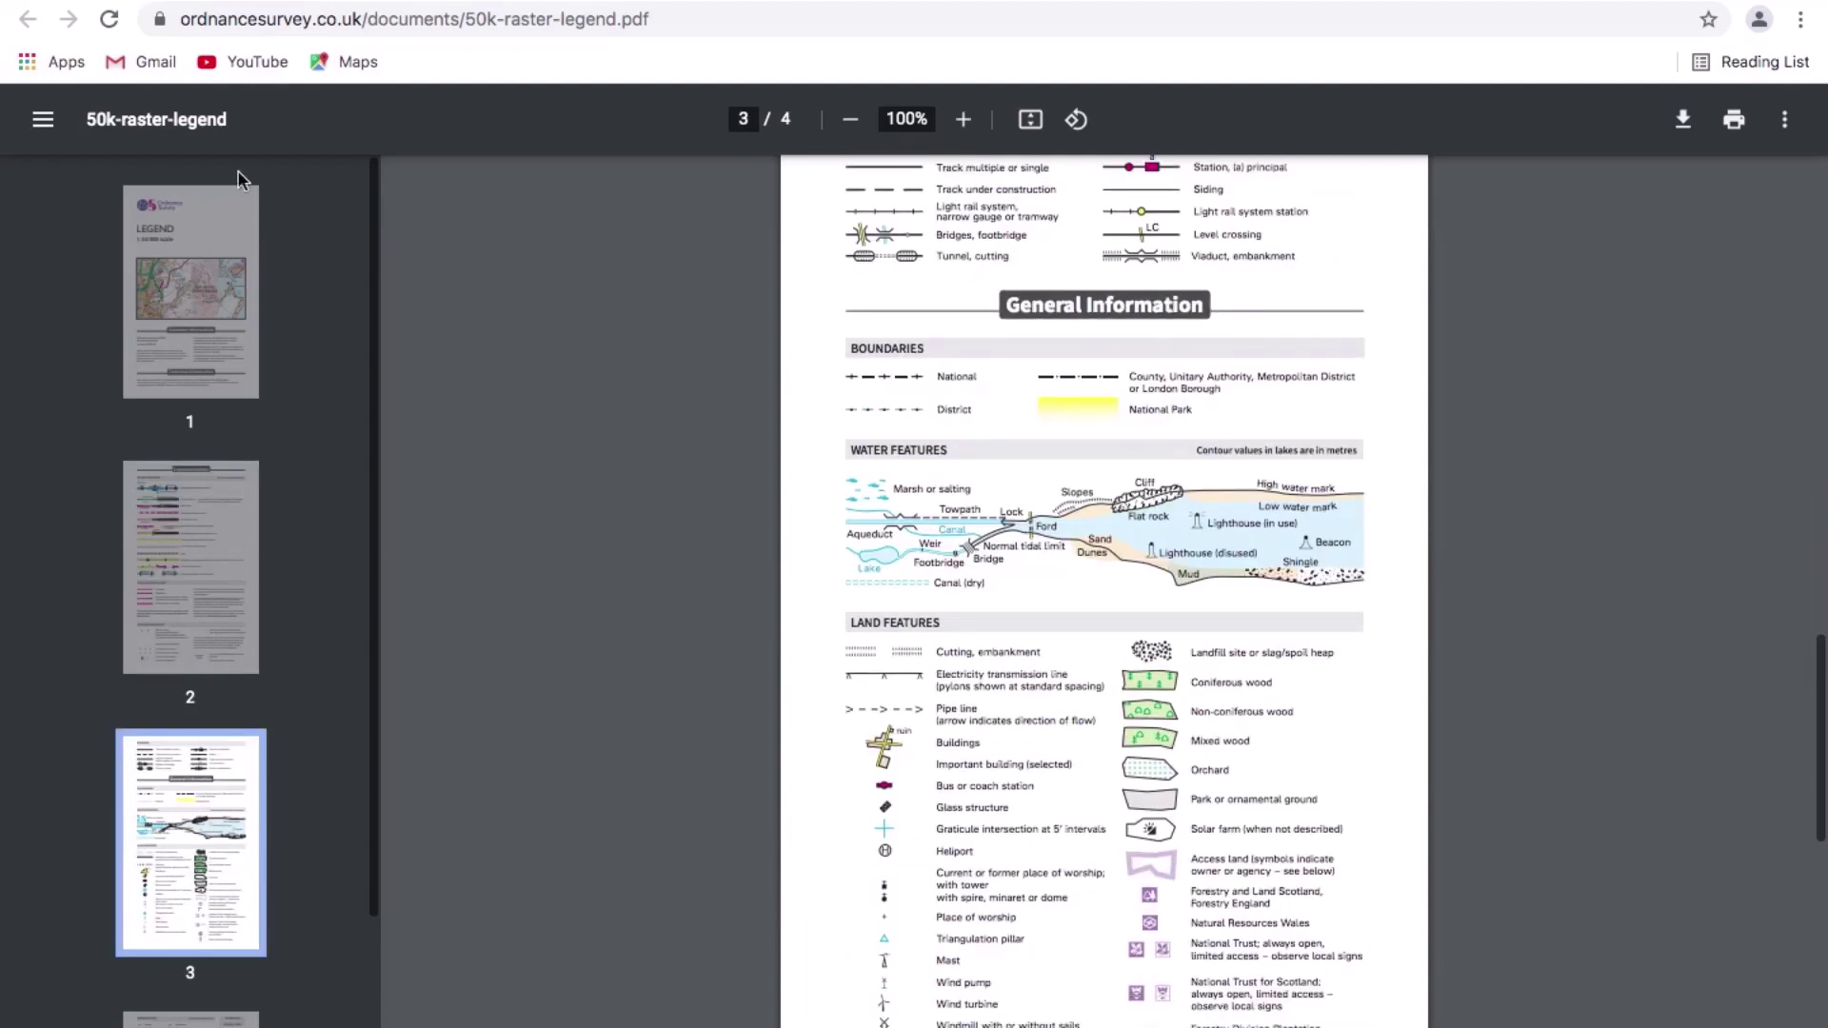
pyautogui.hotkey('alt', 'Left')
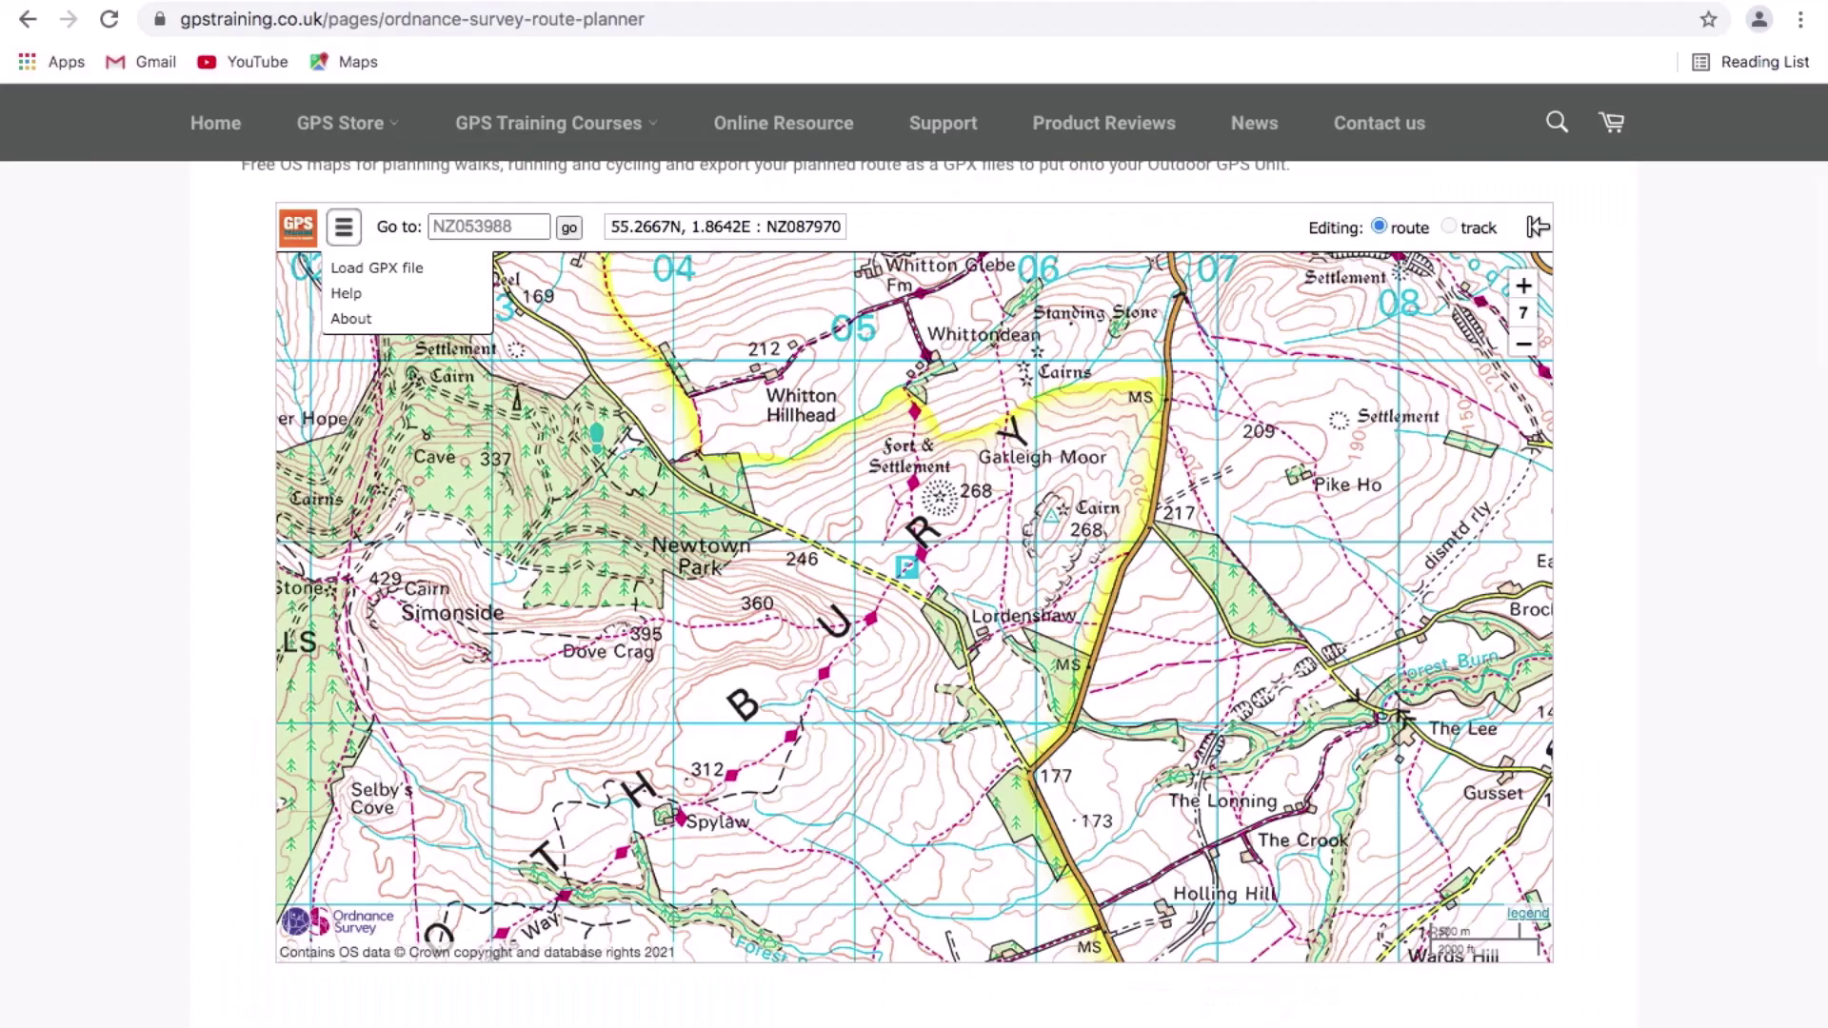
# Zoom from level 7 to 9 over Lordenshaw's parking areas and open the map-scale legend
pyautogui.scroll(-2, 1047, 631)
pyautogui.scroll(2, 1050, 632)
pyautogui.scroll(2, 1052, 633)
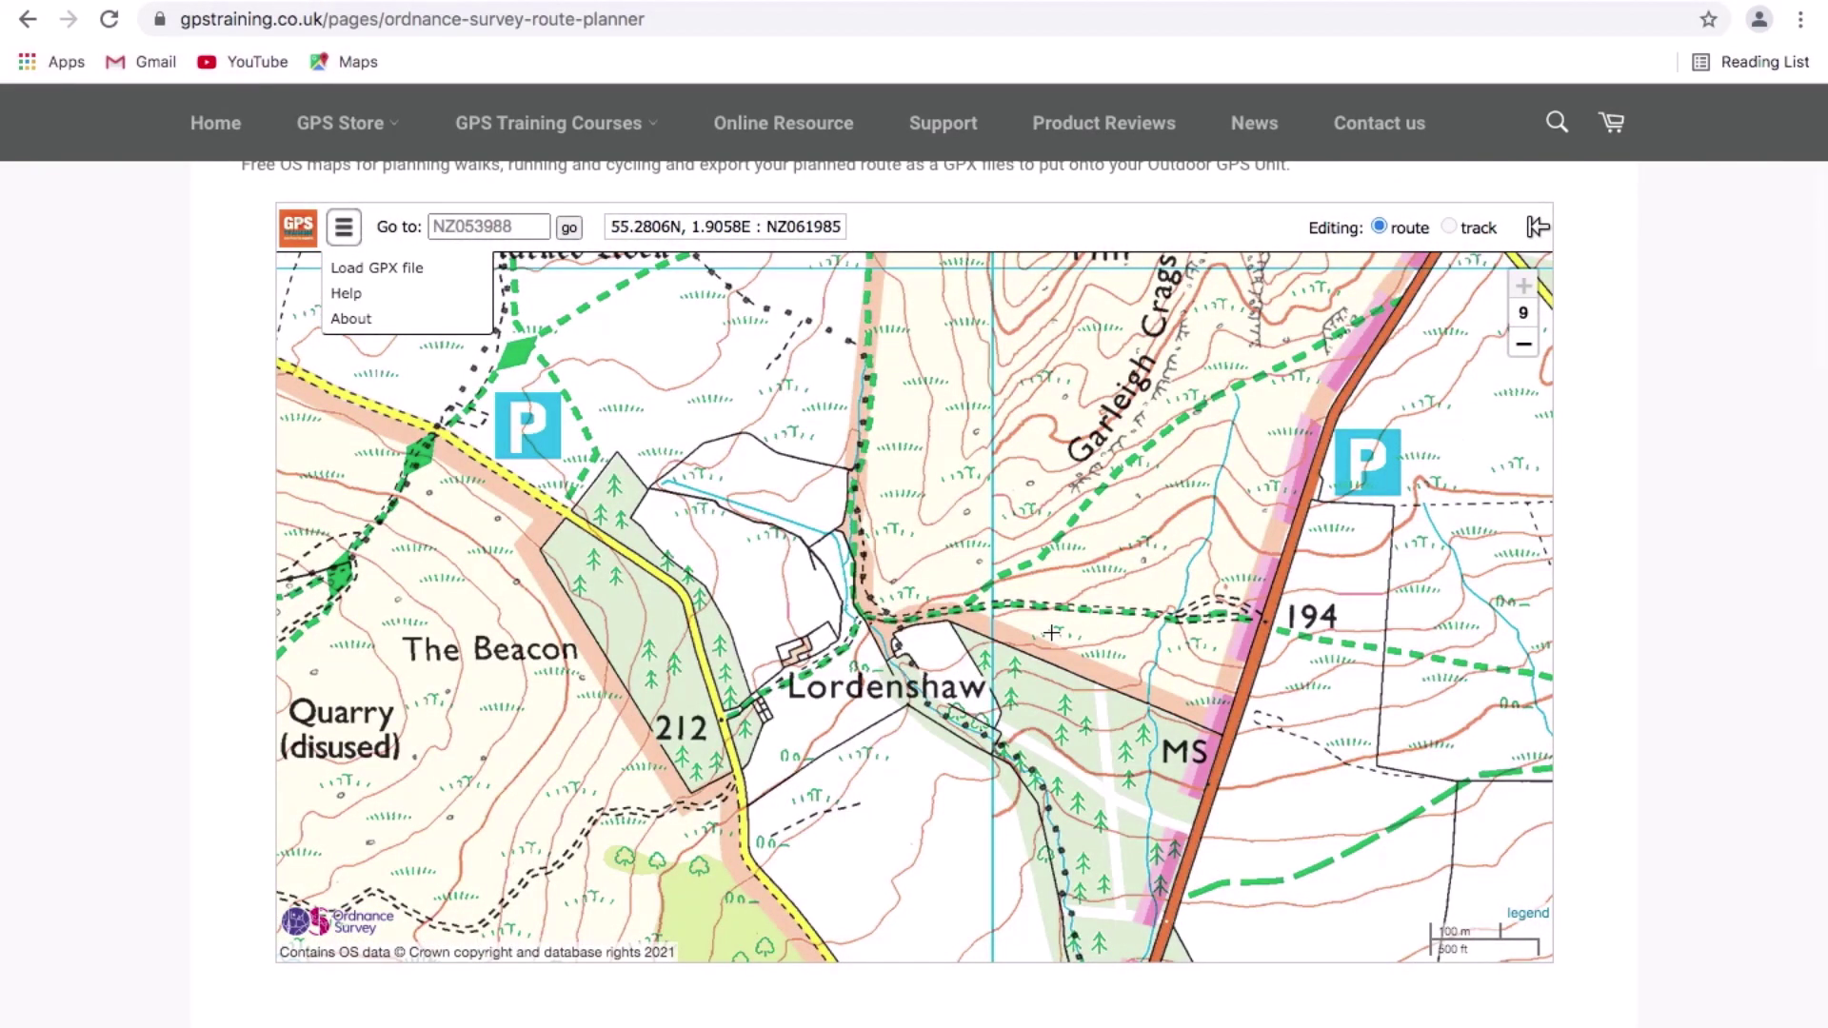
pyautogui.click(1529, 916)
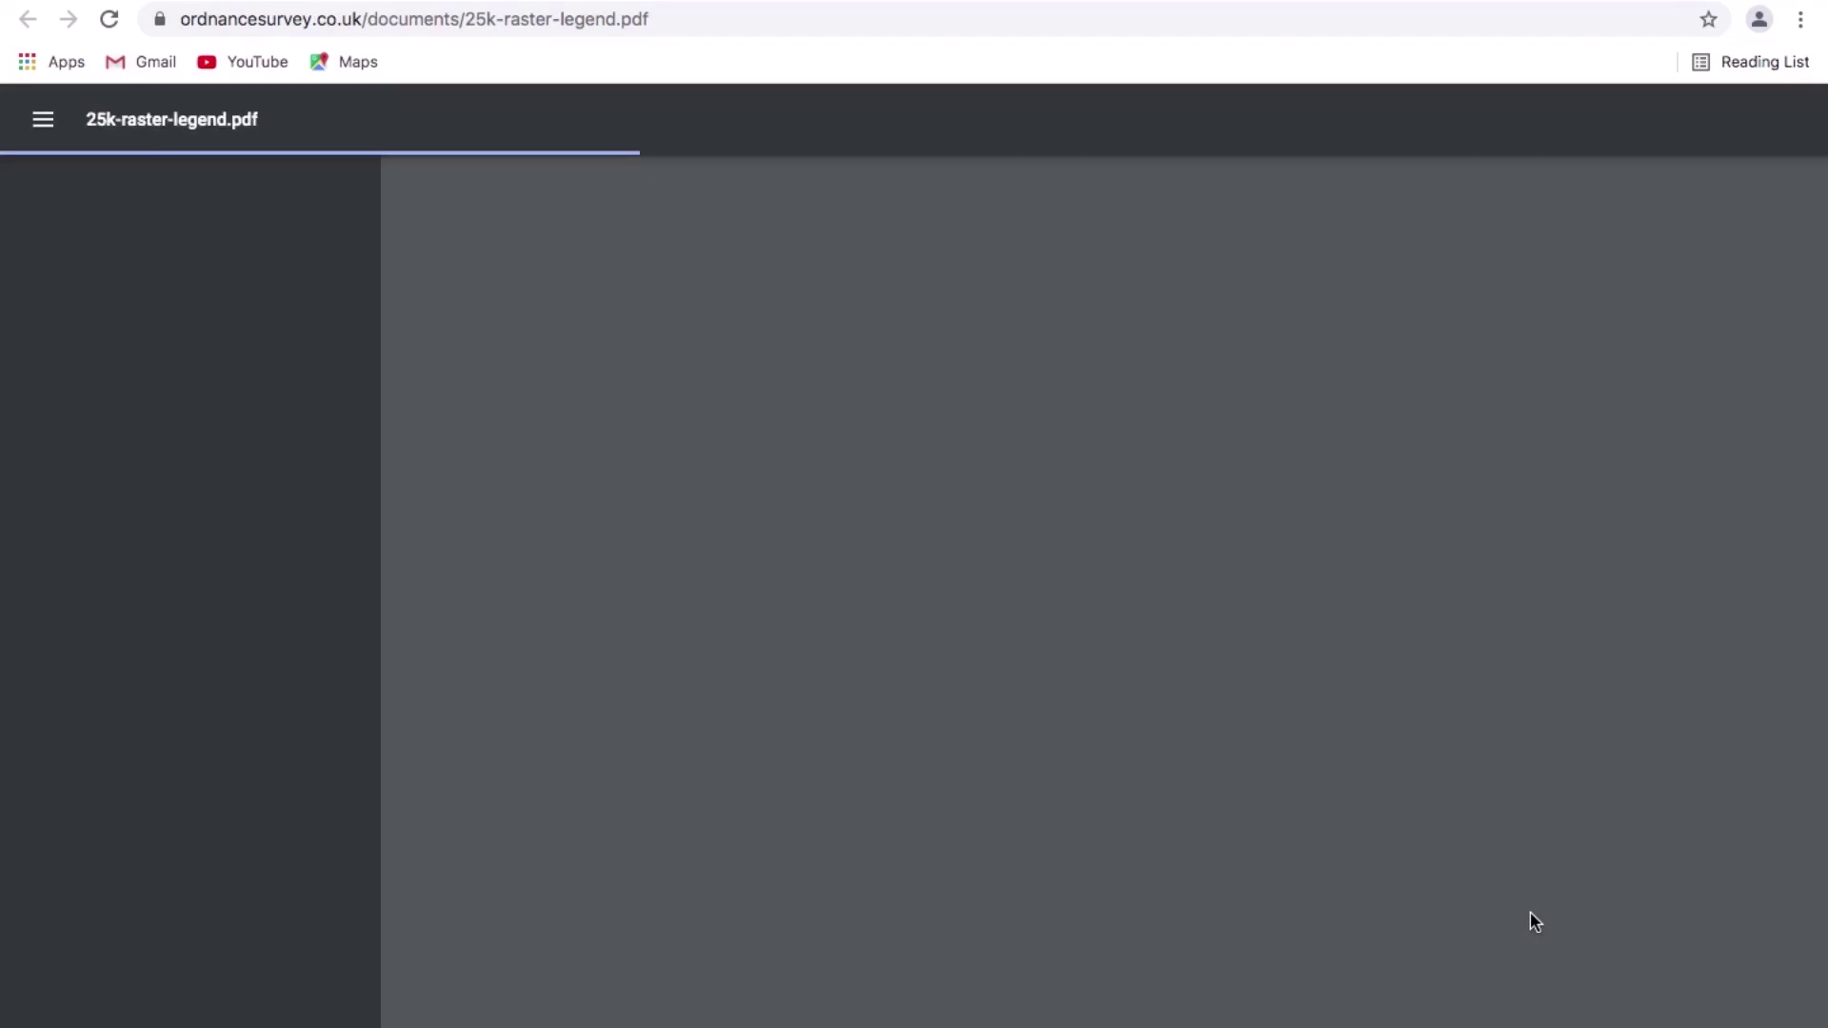
# Read page 2's Communications and Access symbols in the 25k raster legend, then return to the route planner
pyautogui.scroll(-2, 1257, 743)
pyautogui.scroll(-8, 1252, 757)
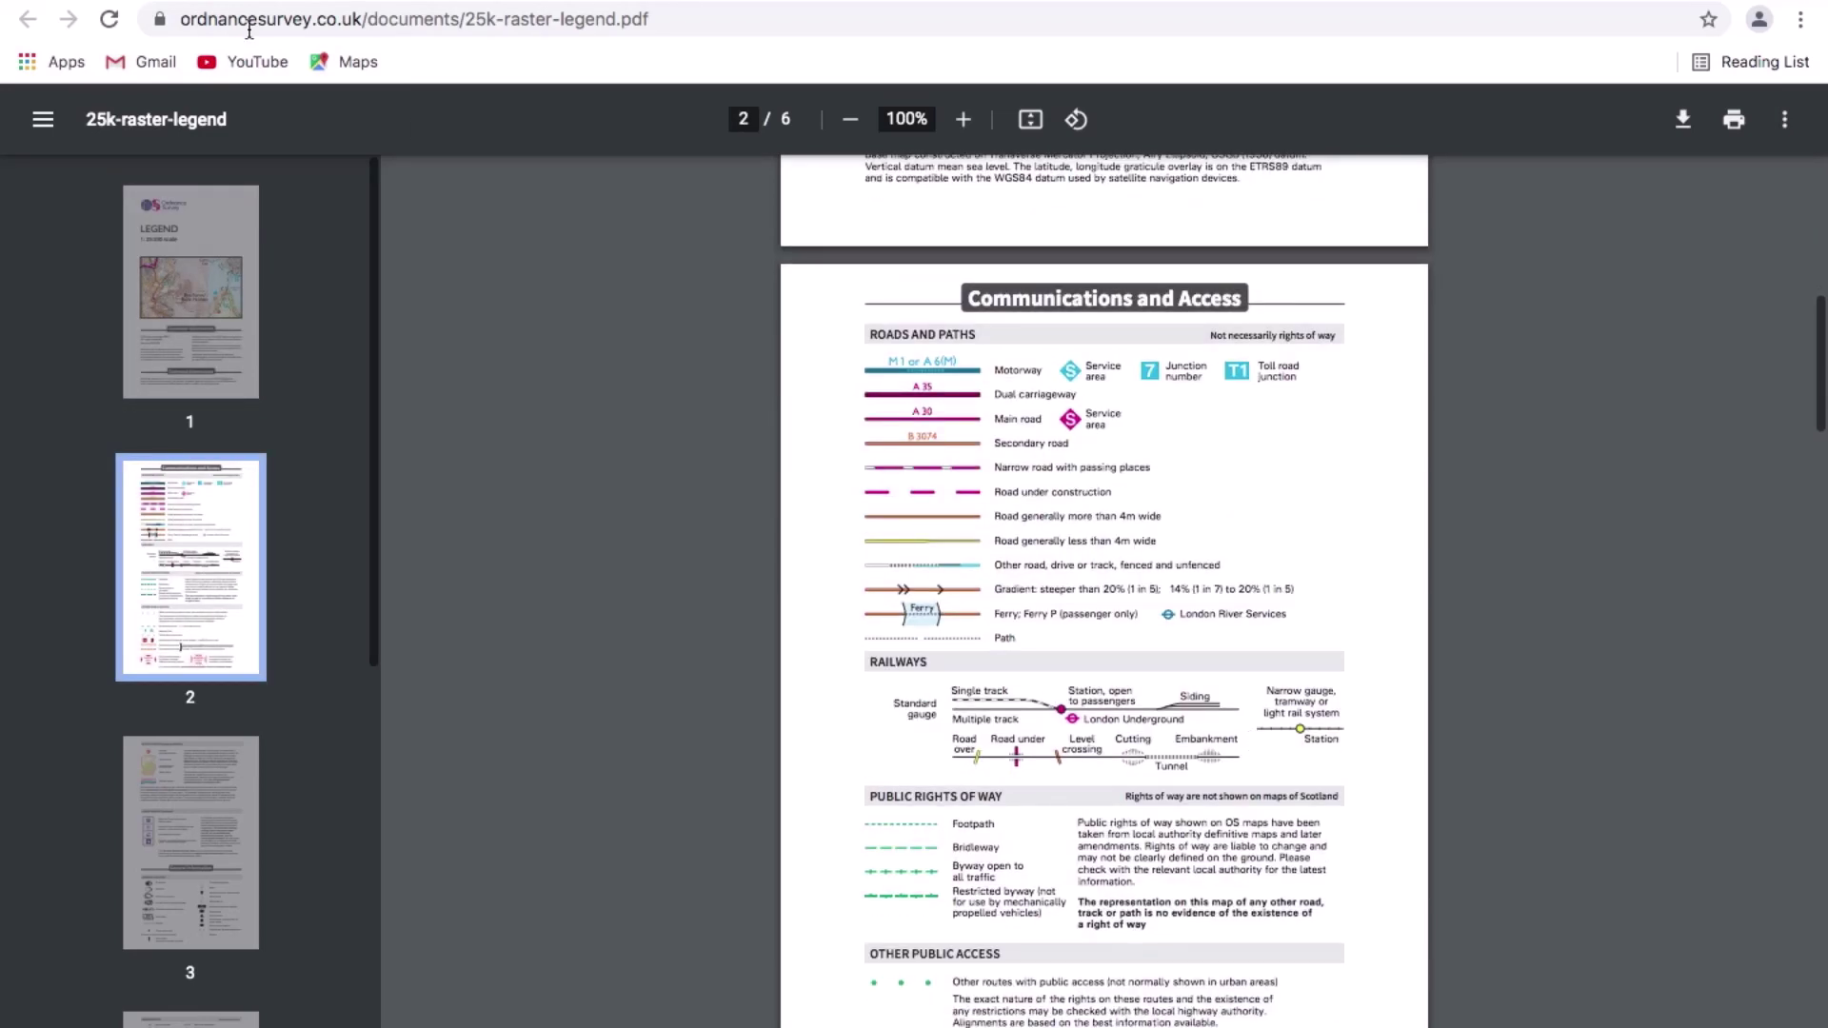
pyautogui.click(217, 4)
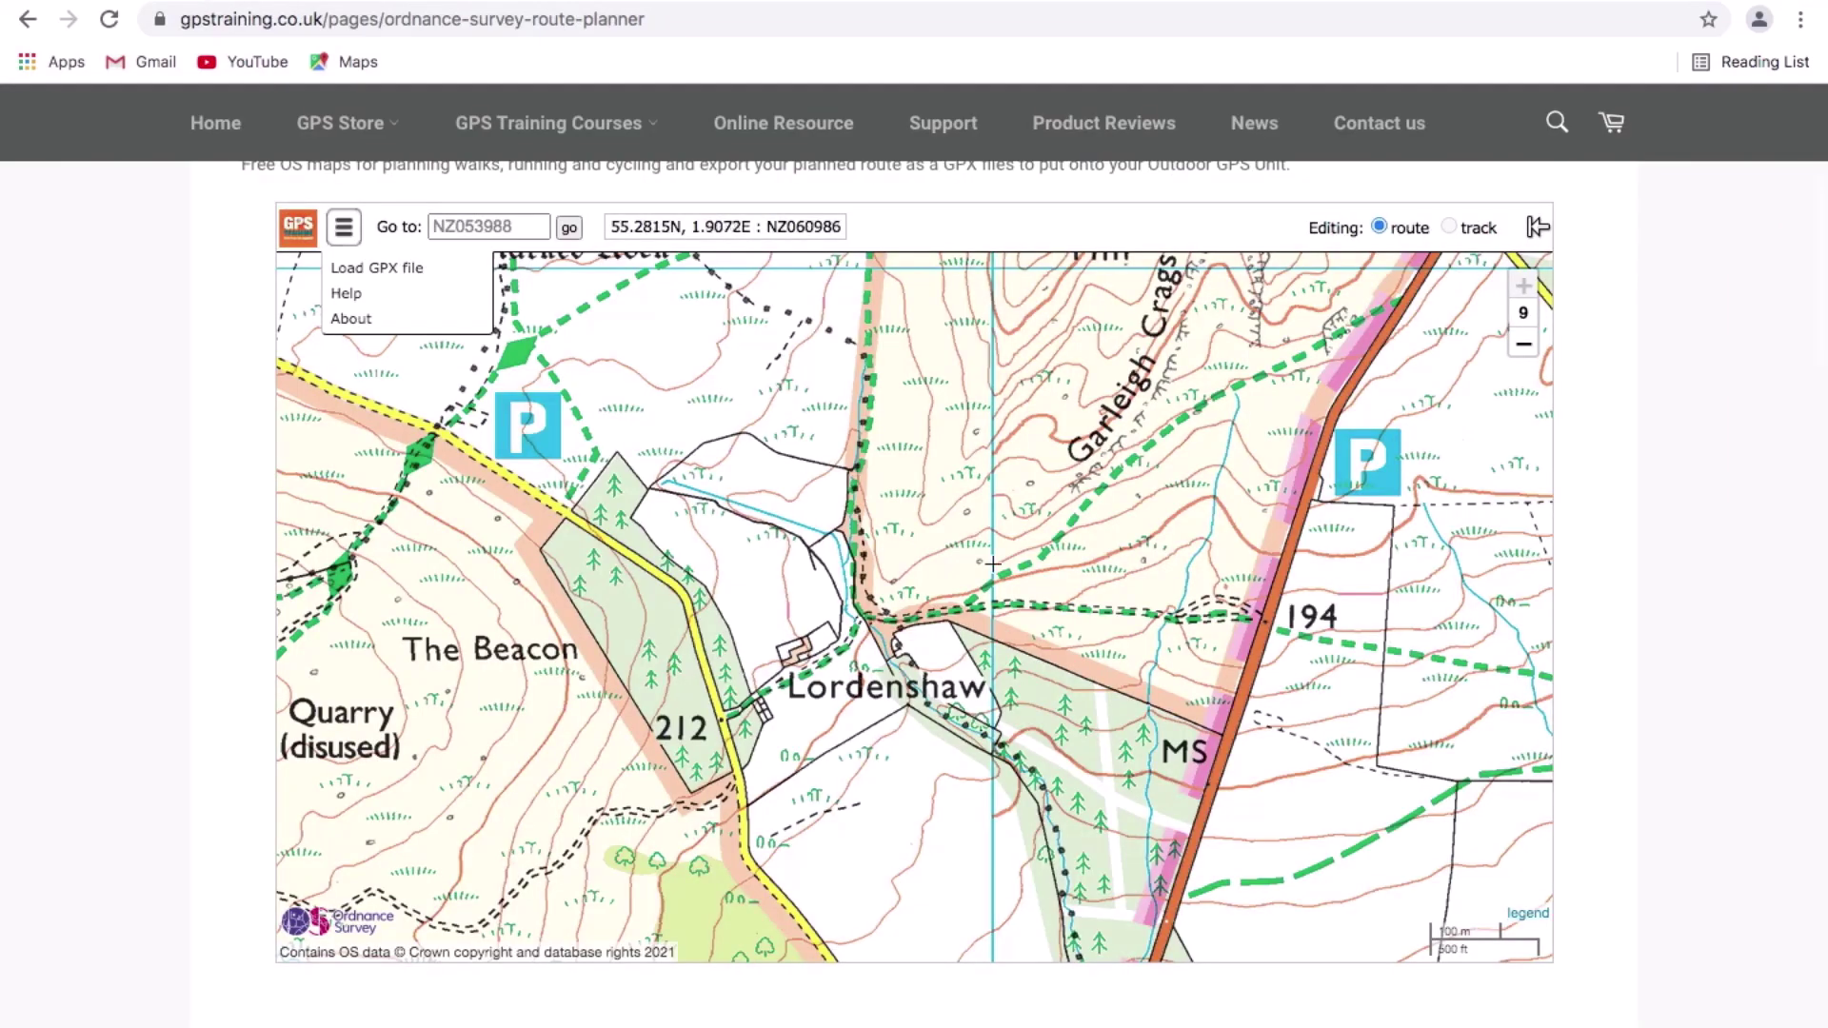